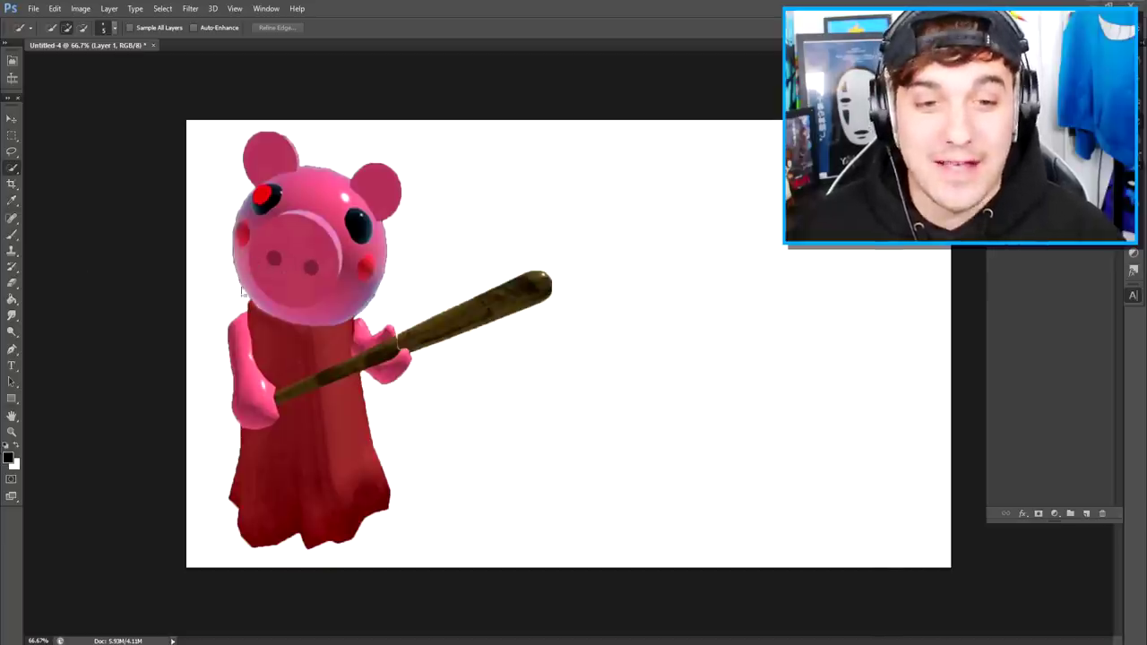
# Reposition the cartoon pig character and place a duplicate of it beside the original on the white canvas
pyautogui.click(11, 118)
pyautogui.moveTo(353, 387)
pyautogui.mouseDown()
pyautogui.moveTo(371, 359)
pyautogui.moveTo(376, 389)
pyautogui.mouseUp()
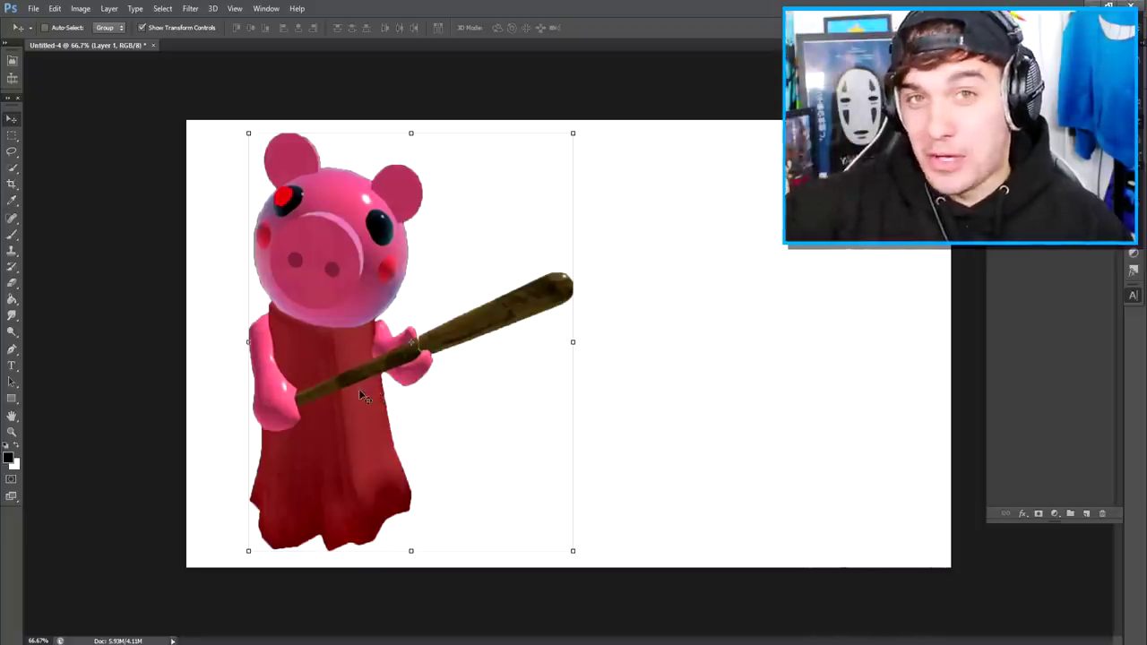
pyautogui.moveTo(407, 391); pyautogui.dragTo(757, 342)
# Turn the duplicated pig character into a solid black silhouette with a Hue/Saturation adjustment
pyautogui.click(81, 10)
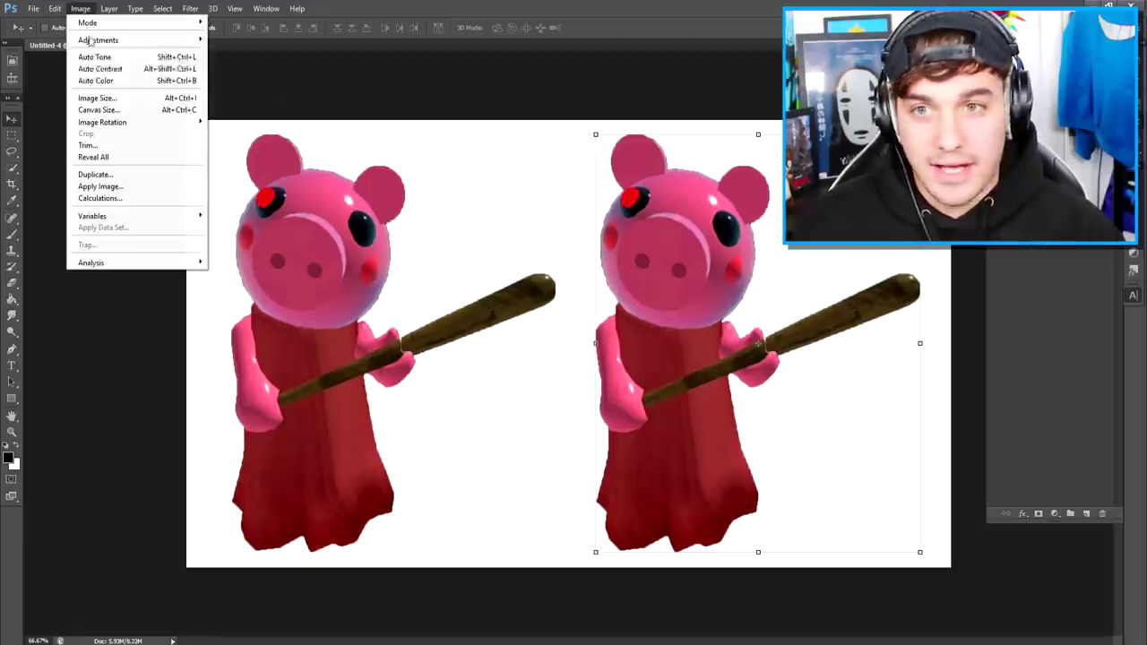
pyautogui.moveTo(128, 42)
pyautogui.click(279, 106)
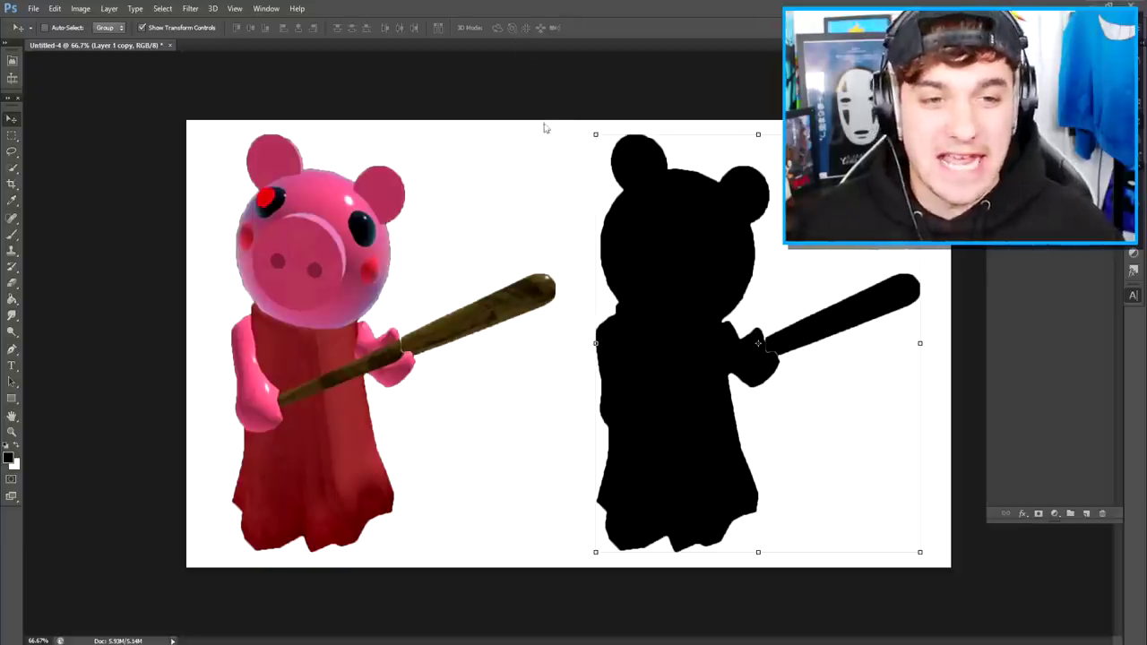
# Paste in the abandoned room photo and the red satin fabric, and move the fabric over the silhouette's body
pyautogui.hotkey('ctrl', 'v')
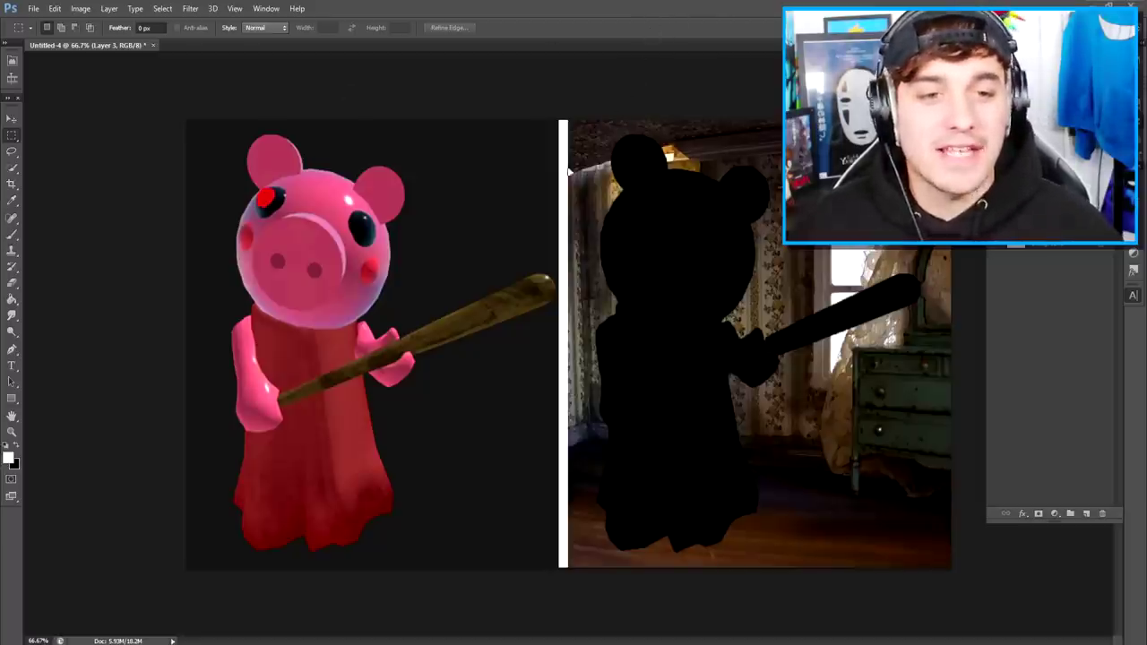
pyautogui.hotkey('ctrl', 'v')
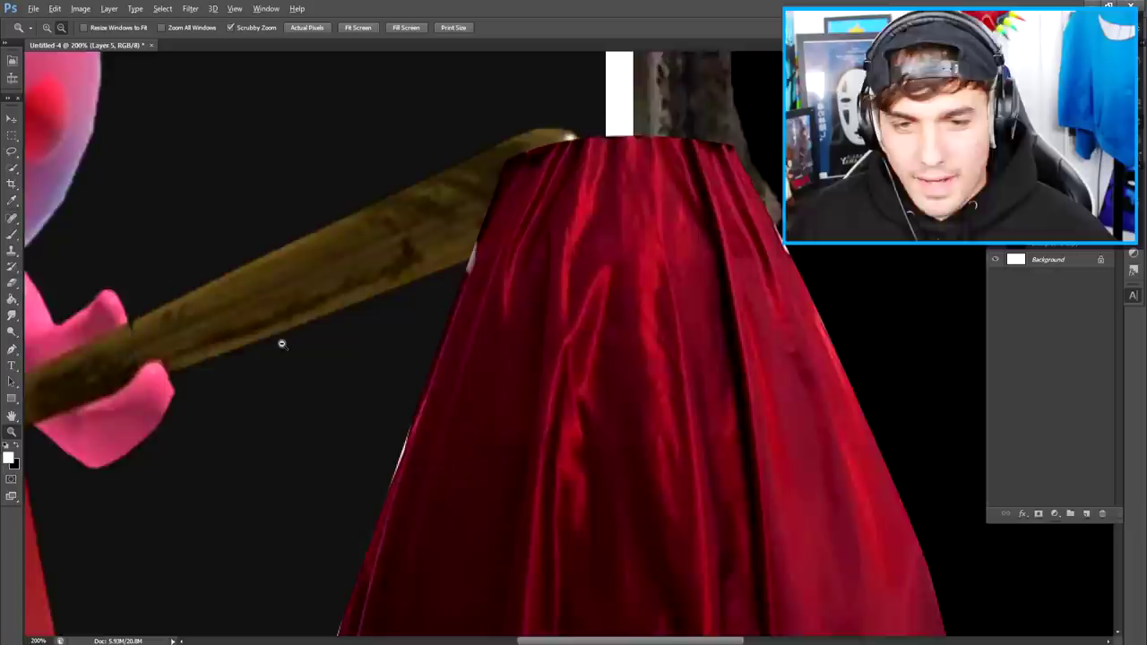
pyautogui.keyDown('alt'); pyautogui.click(281, 339); pyautogui.keyUp('alt')
pyautogui.press('v')
pyautogui.moveTo(576, 339); pyautogui.dragTo(667, 318)
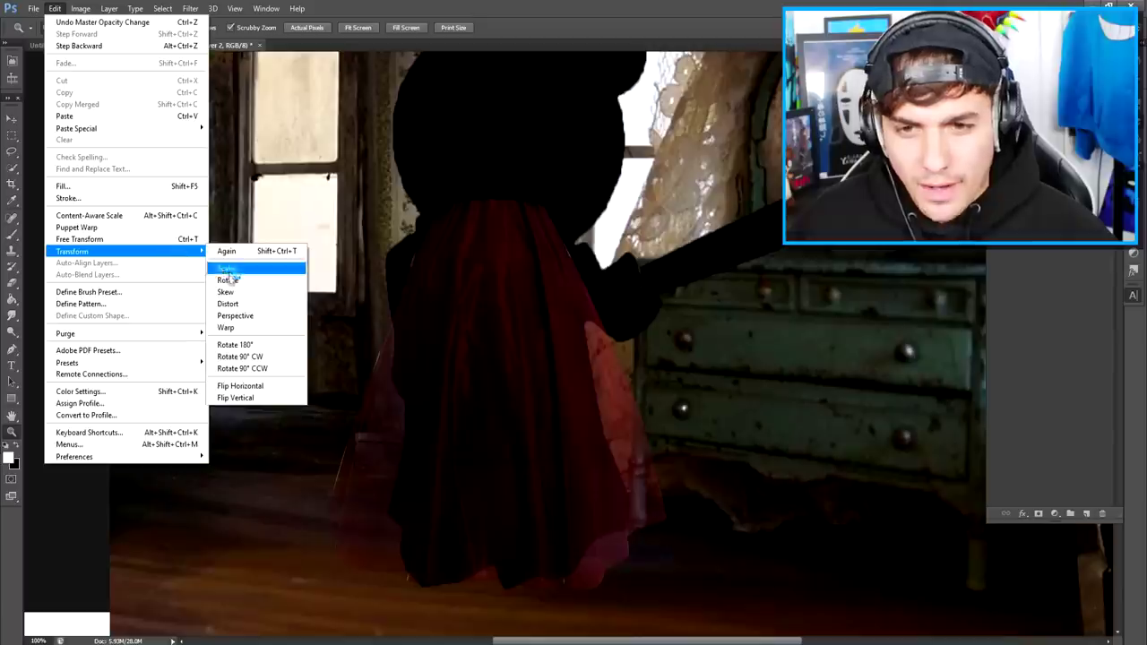
# Warp the red fabric so it follows the outline of the silhouette's dress
pyautogui.click(226, 327)
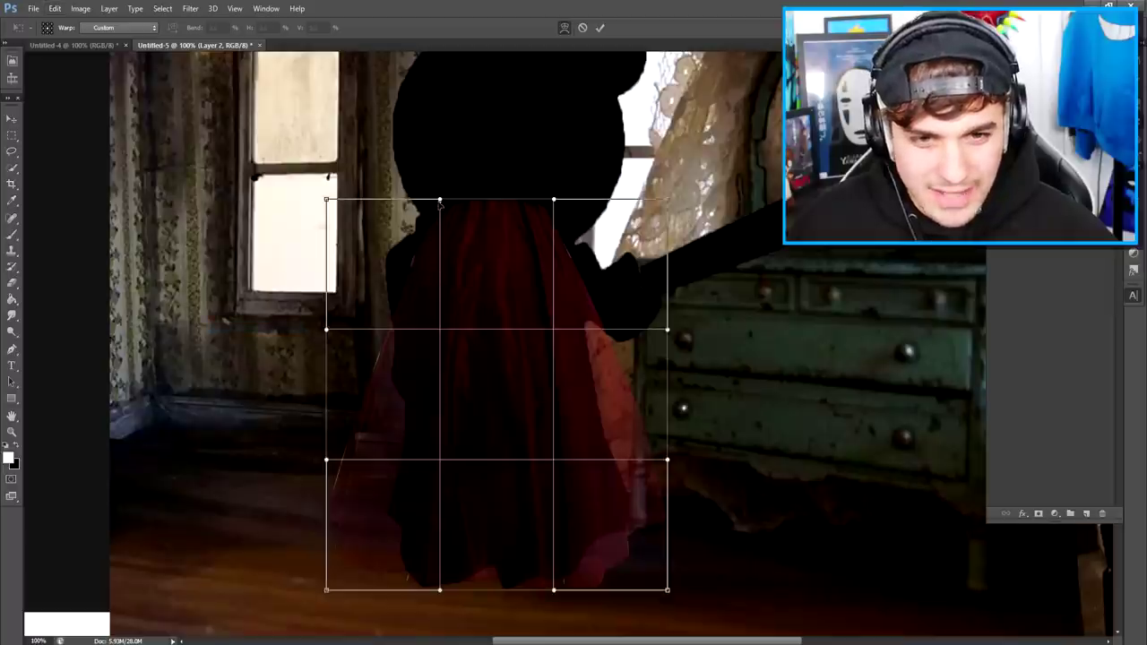
pyautogui.moveTo(439, 202); pyautogui.dragTo(395, 229)
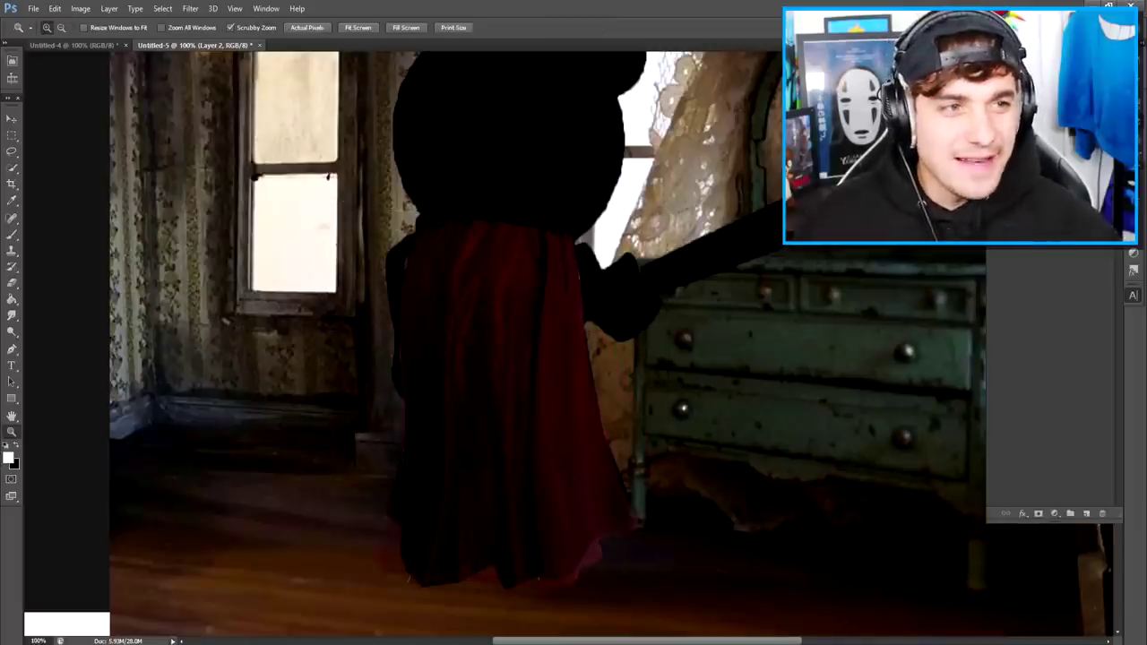
pyautogui.hotkey('ctrl', 'z')
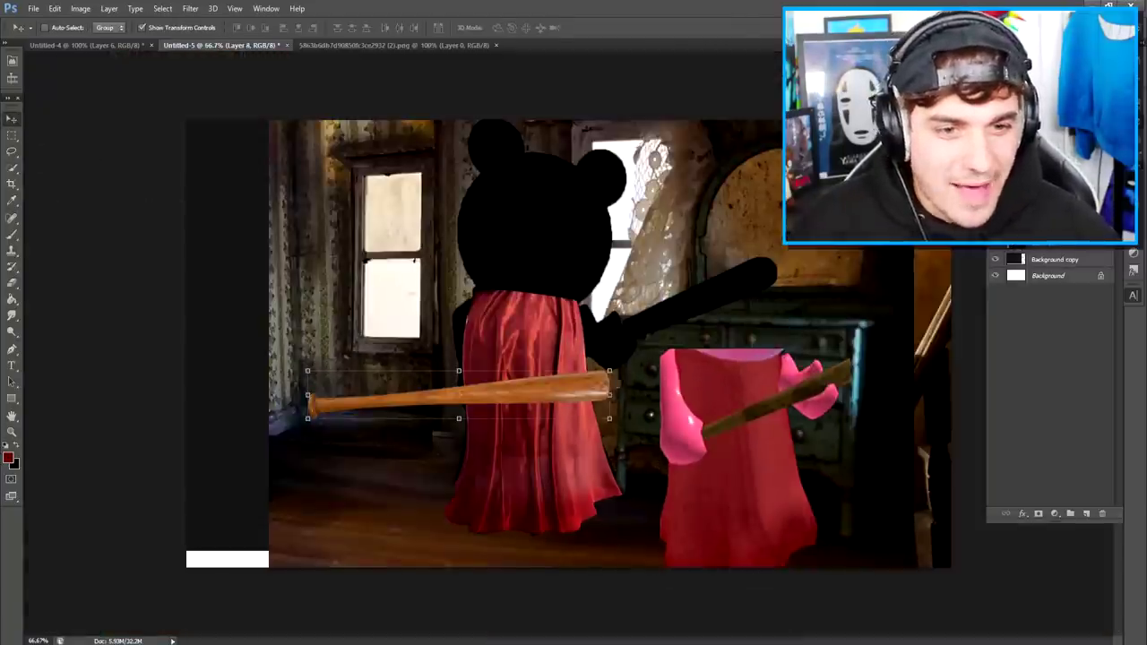
# Fit the wooden baseball bat over the silhouette's bat and shift it to a duller olive brown with Hue/Saturation
pyautogui.moveTo(600, 394); pyautogui.dragTo(734, 289)
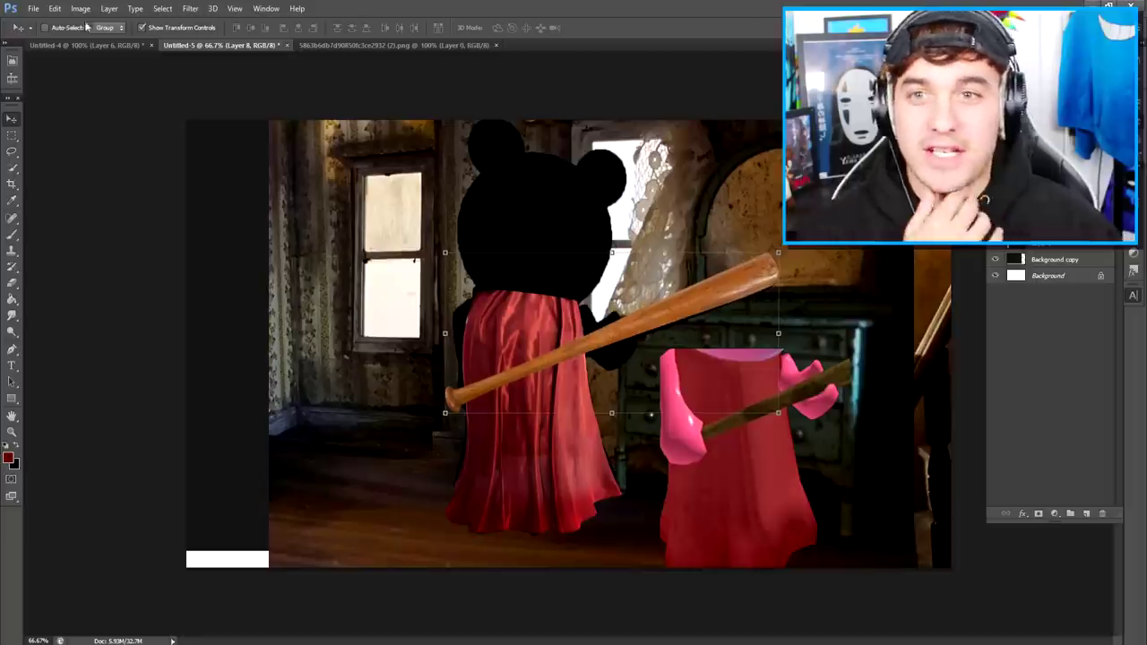
pyautogui.click(81, 9)
pyautogui.moveTo(115, 40)
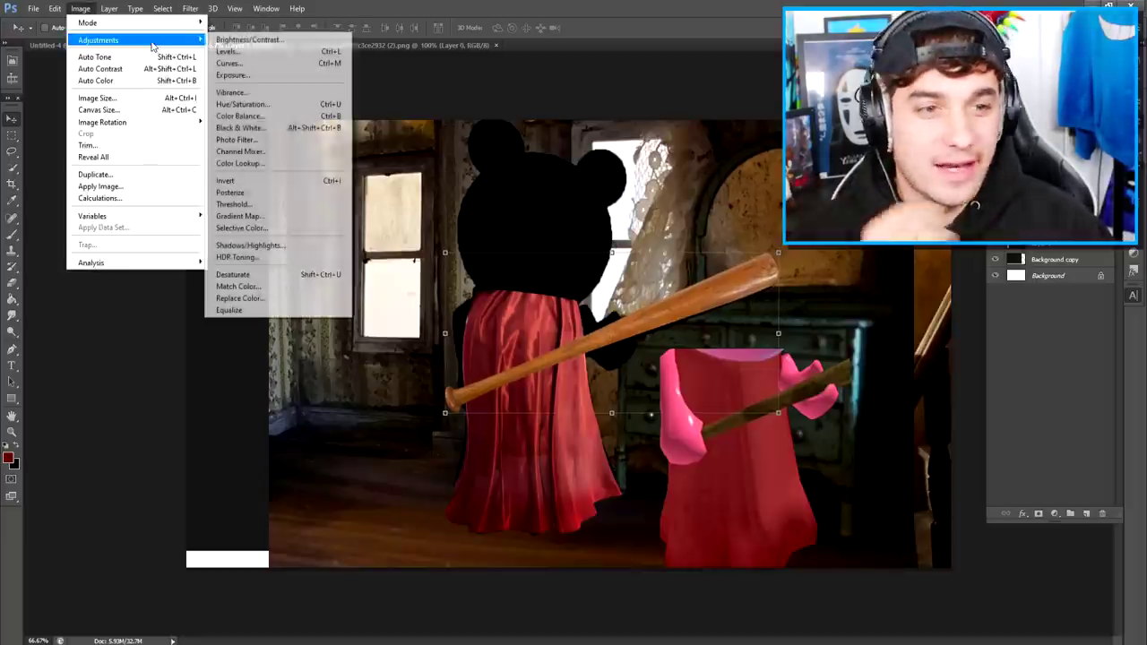
pyautogui.click(272, 109)
pyautogui.click(82, 213)
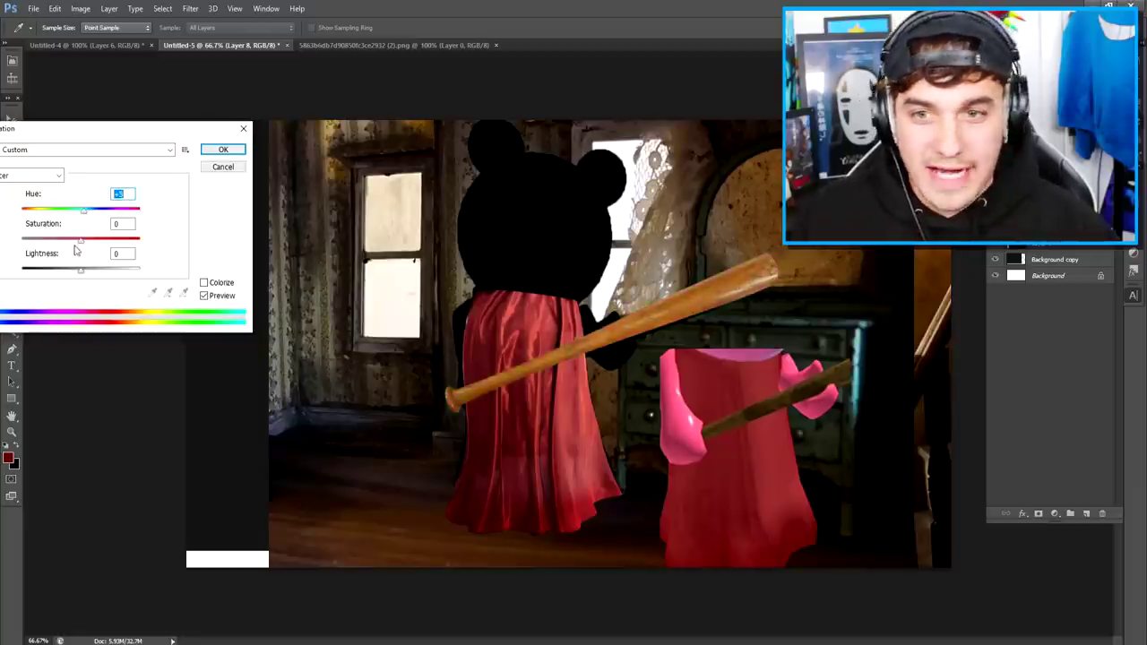
pyautogui.press('Return')
# Paste the pink pig arm, fit its pieces over the silhouette's arm at the bat handle, and bring the upper piece forward one layer
pyautogui.press('v')
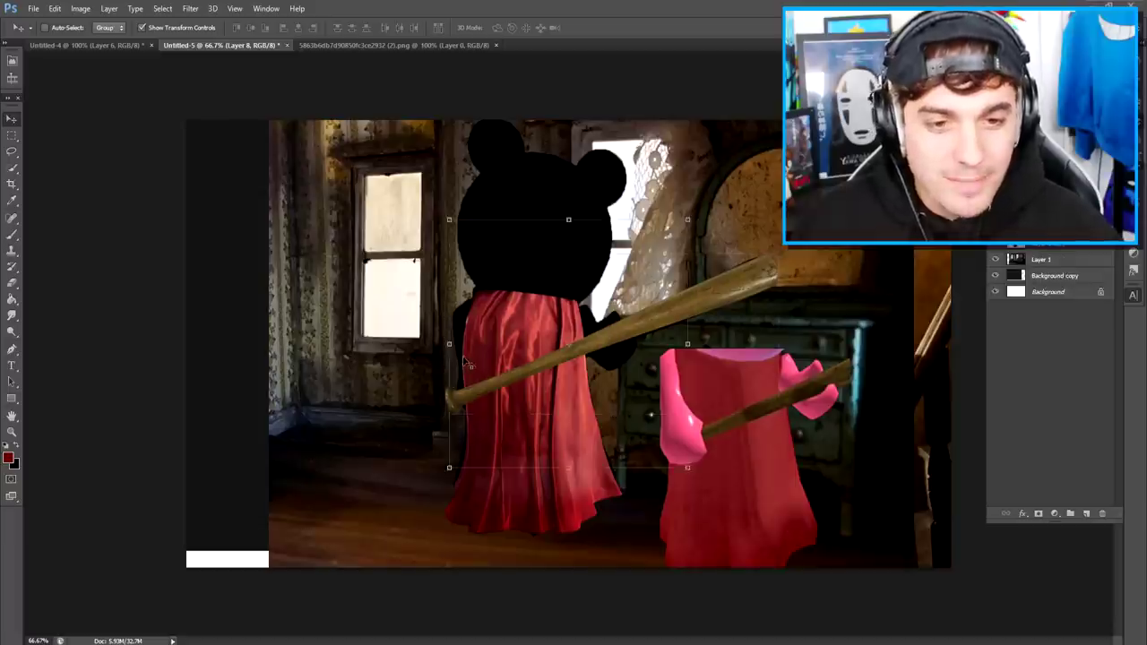
pyautogui.hotkey('ctrl', 'v')
pyautogui.moveTo(584, 293); pyautogui.dragTo(419, 259)
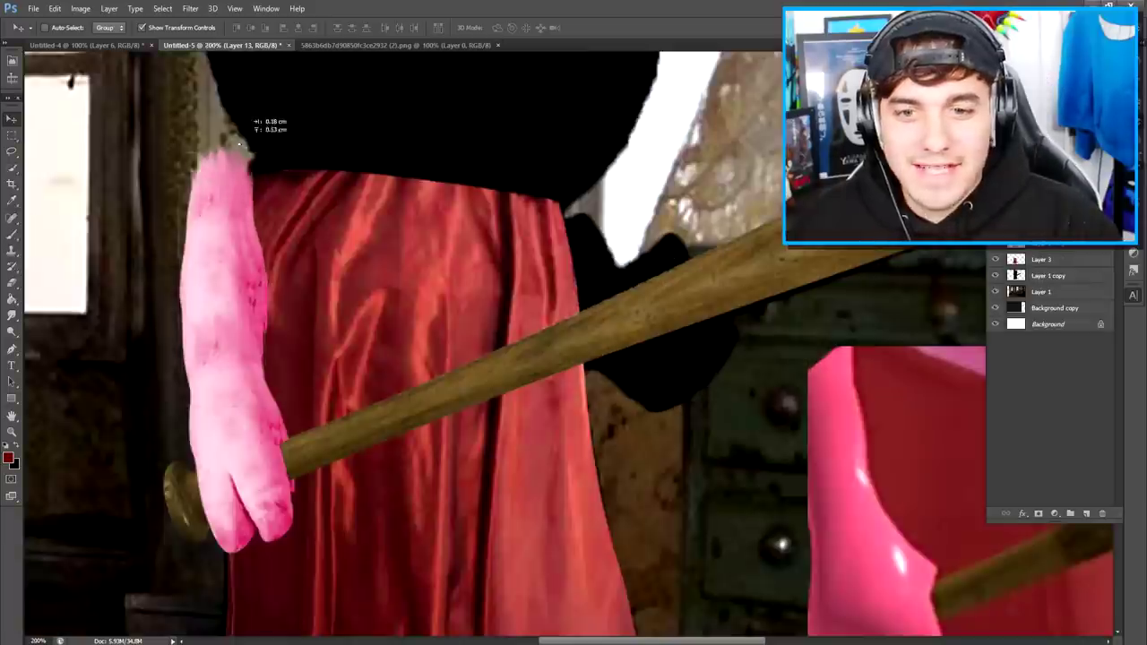
pyautogui.moveTo(239, 145); pyautogui.dragTo(344, 131)
pyautogui.moveTo(242, 194); pyautogui.dragTo(278, 87)
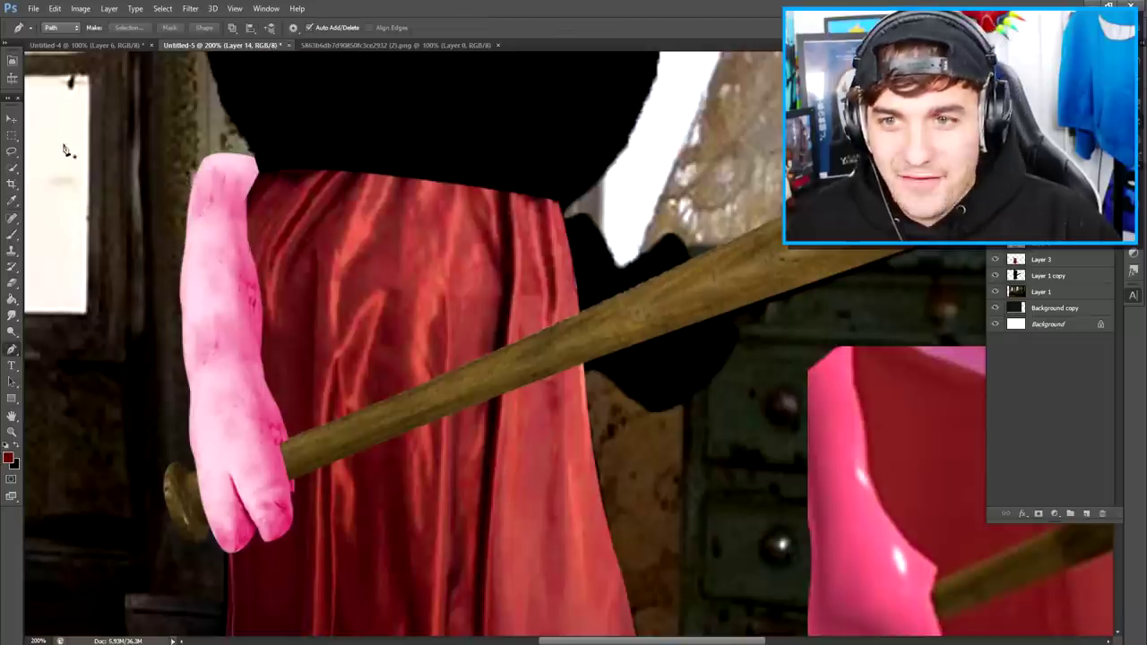
pyautogui.click(10, 119)
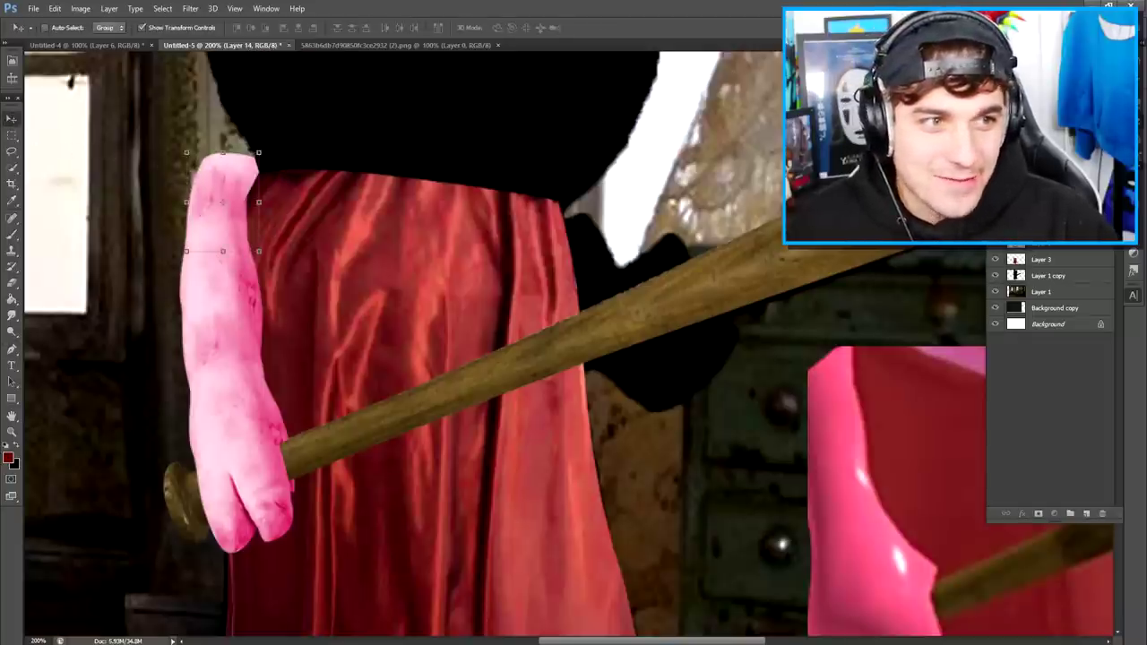
pyautogui.hotkey('ctrl', ']')
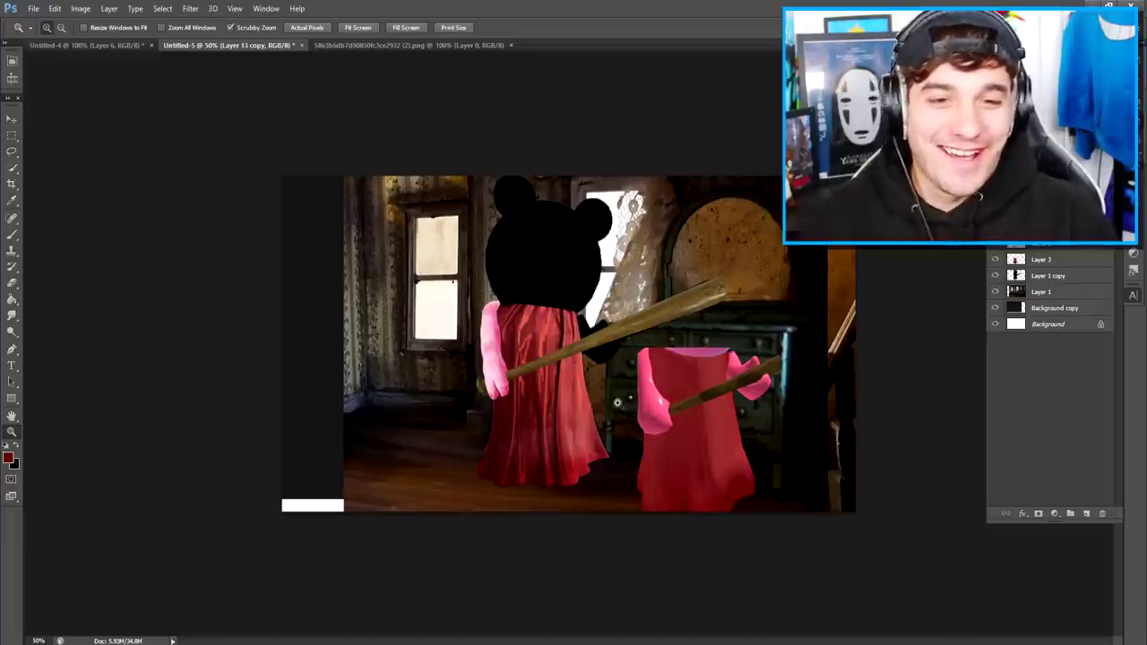
# Examine the character's far hand area and the snout on its face up close
pyautogui.click(573, 327)
pyautogui.click(11, 118)
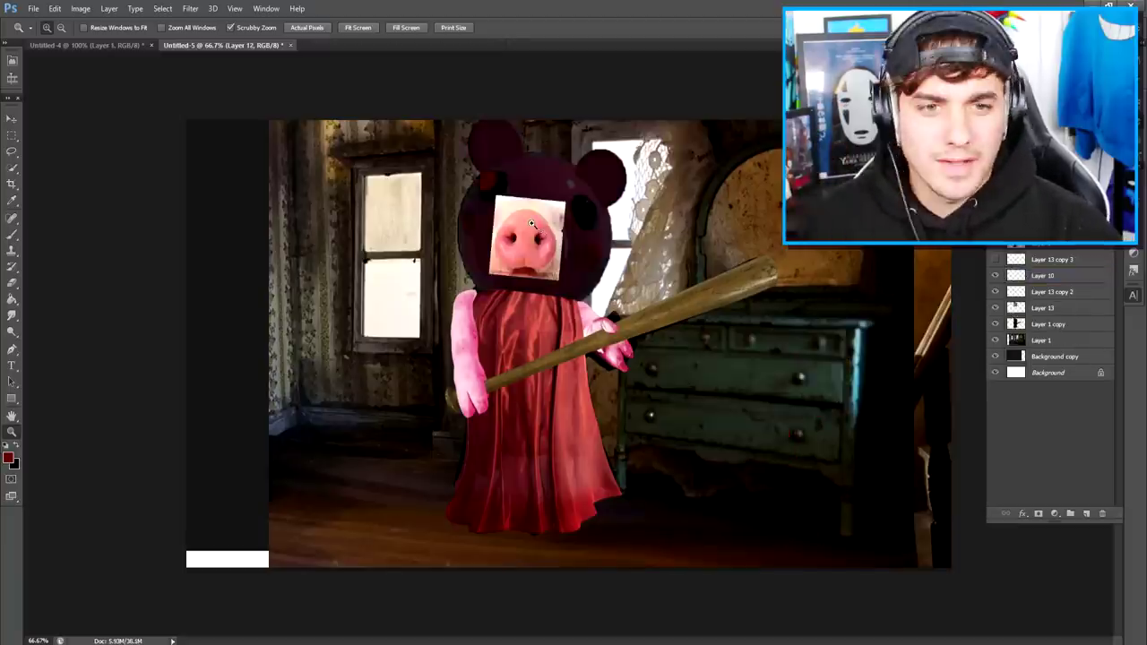
pyautogui.click(526, 221)
pyautogui.click(526, 222)
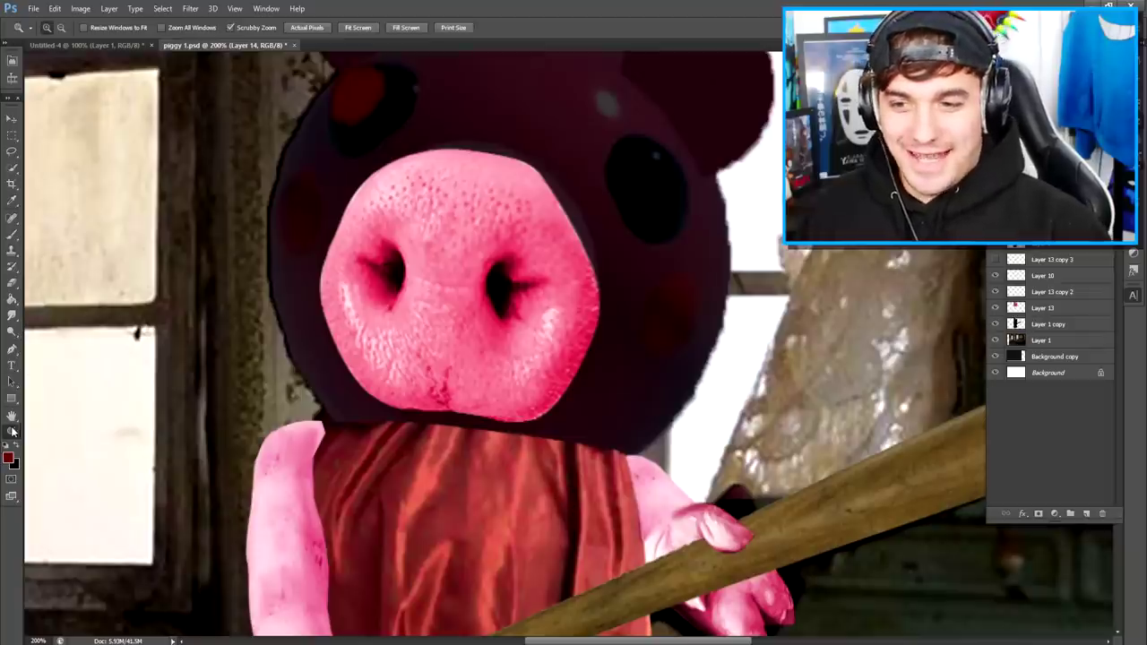
pyautogui.keyDown('alt'); pyautogui.click(313, 312); pyautogui.keyUp('alt')
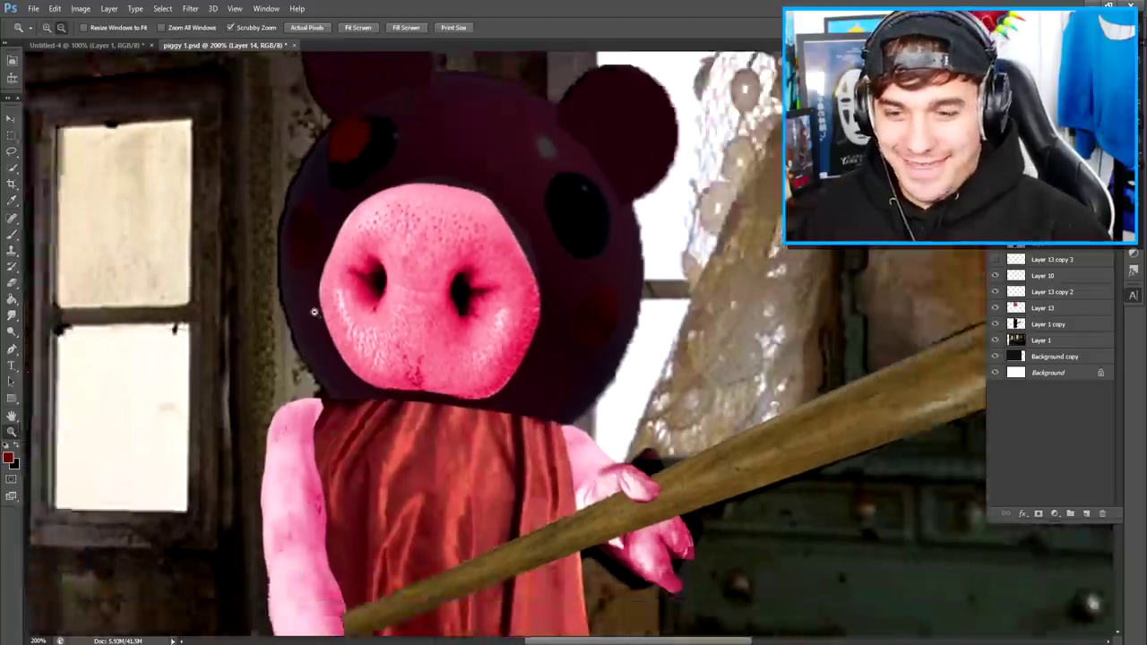
pyautogui.keyDown('alt'); pyautogui.click(314, 312); pyautogui.keyUp('alt')
pyautogui.click(510, 235)
pyautogui.click(510, 235)
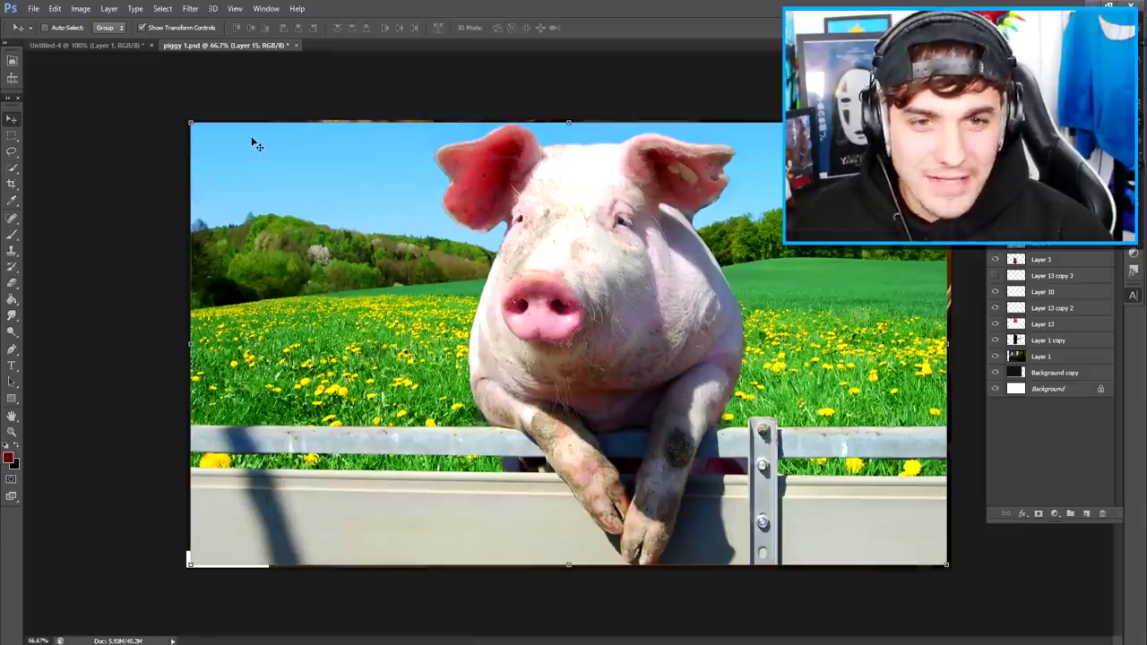
# Cut out the red ear of the pig in the meadow photo with the Pen tool
pyautogui.click(12, 433)
pyautogui.click(547, 170)
pyautogui.click(550, 171)
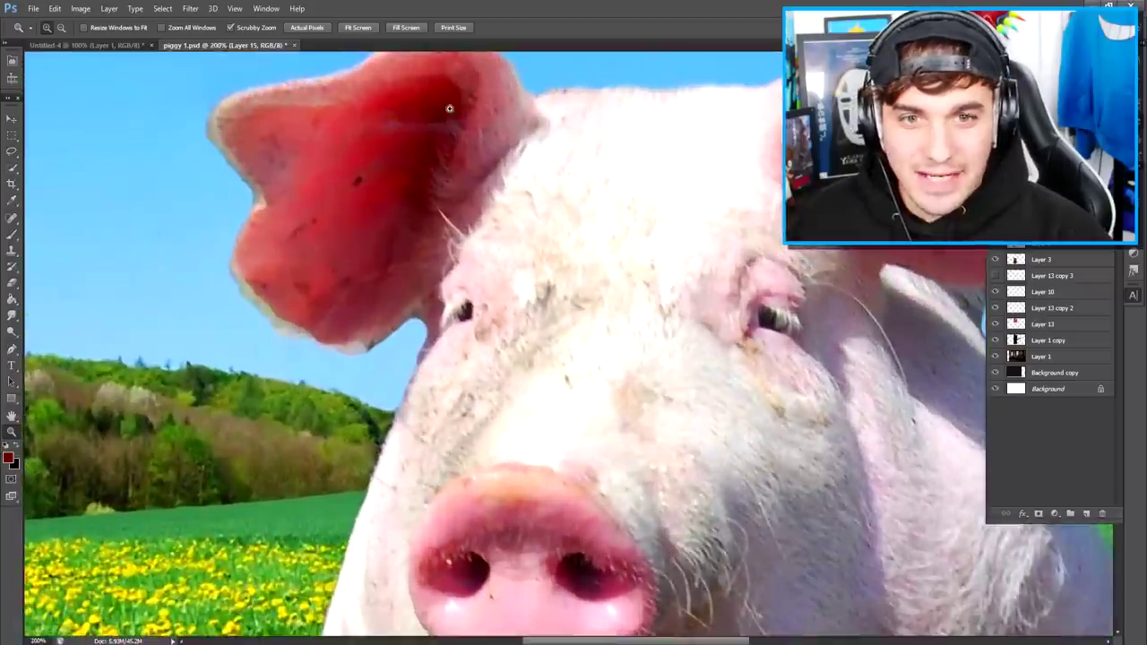
pyautogui.scroll(1, 448, 109)
pyautogui.click(12, 349)
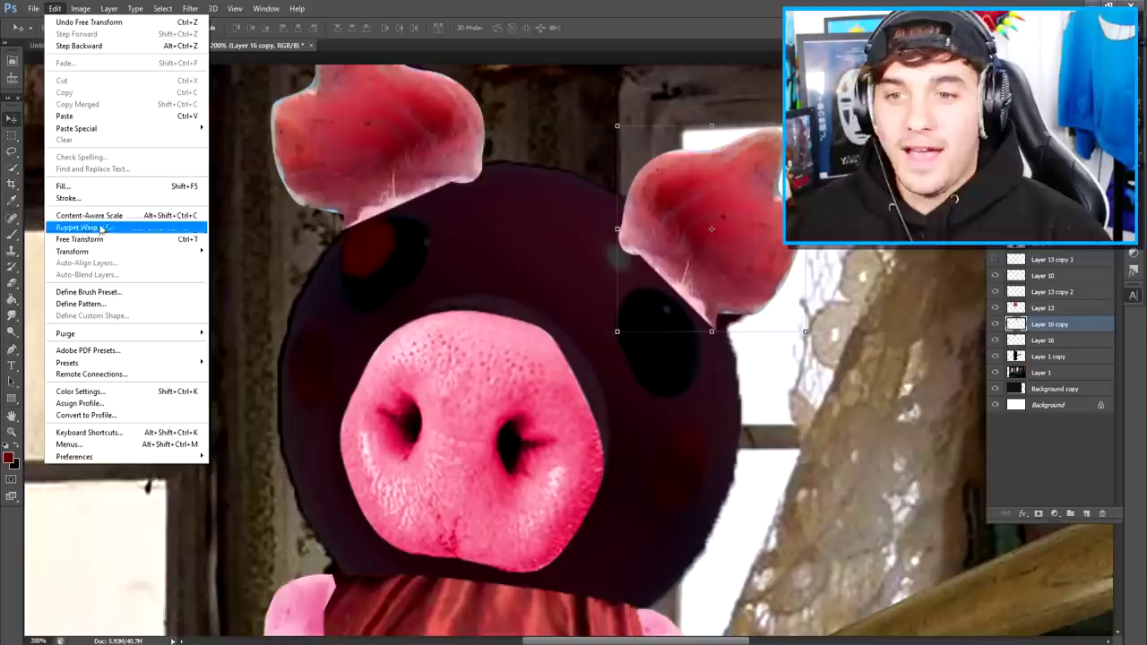
# Warp the duplicated ear on Layer 16 copy to match the shape of the head's second ear
pyautogui.moveTo(103, 252)
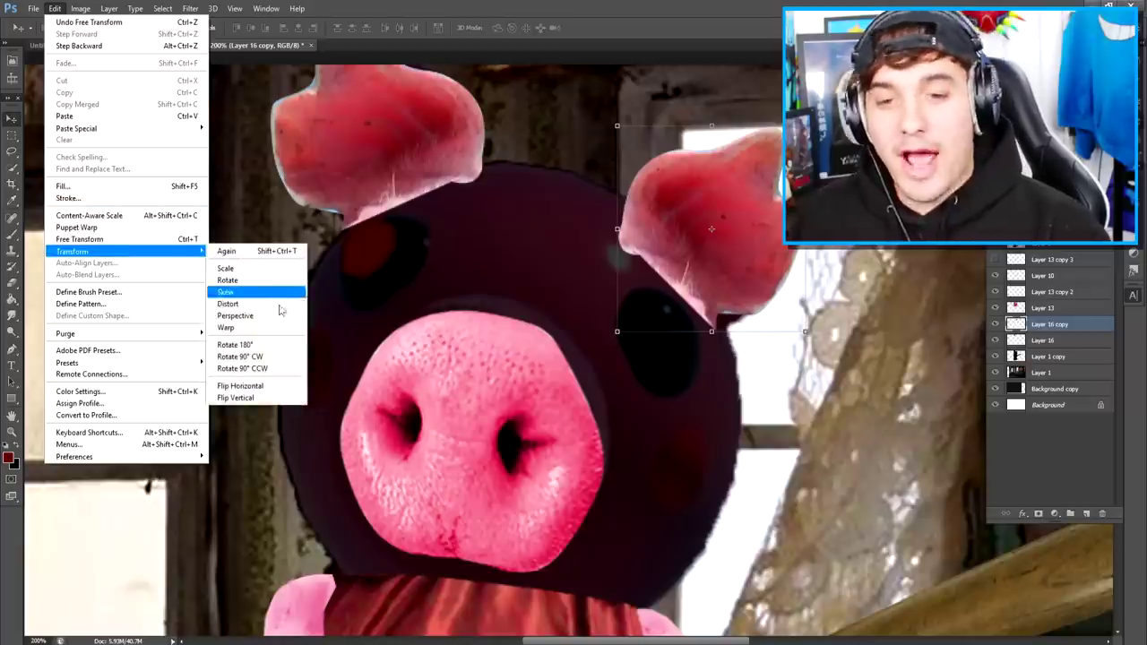
pyautogui.click(235, 328)
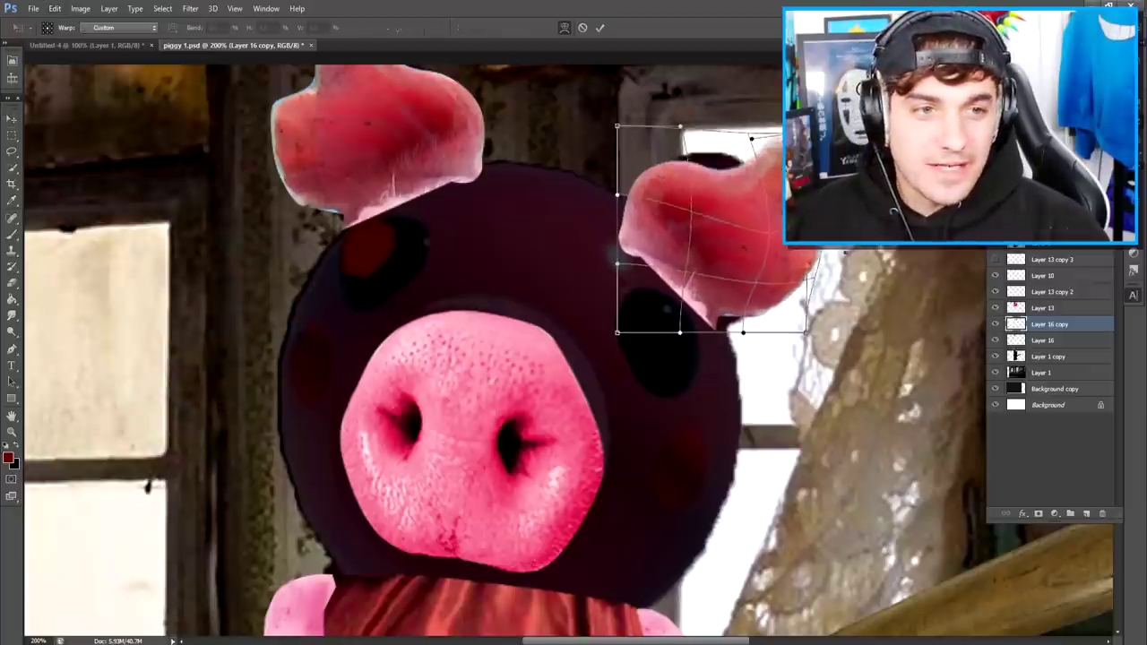
pyautogui.moveTo(835, 184); pyautogui.dragTo(810, 157)
pyautogui.moveTo(702, 170); pyautogui.dragTo(774, 172)
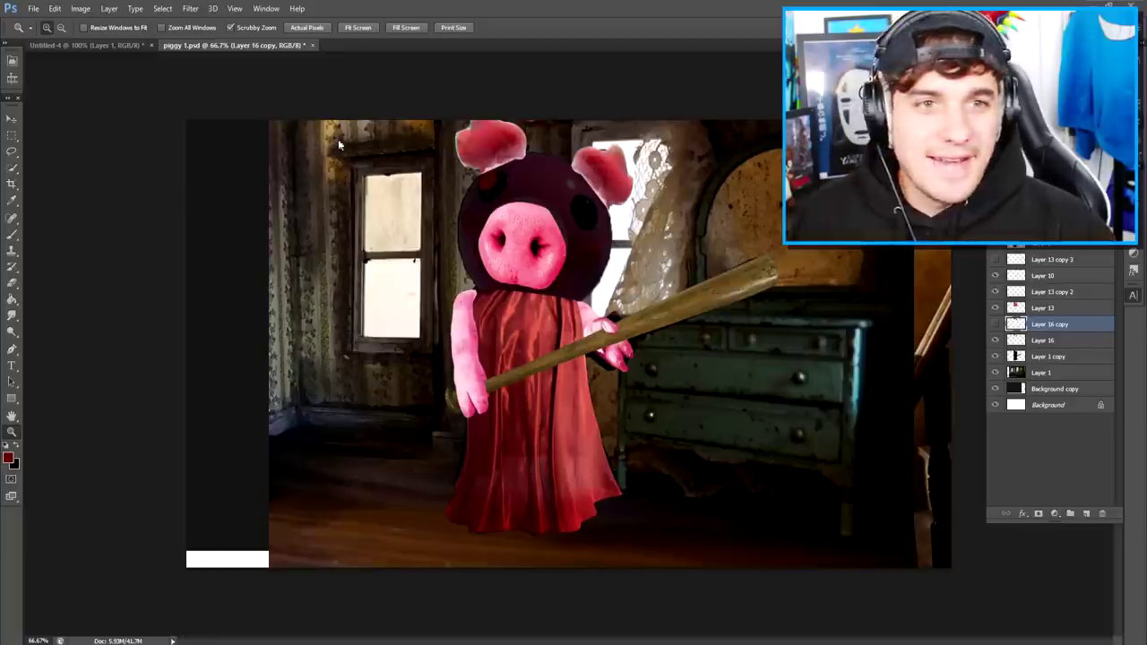
# Paste the pig face image as a new layer and raise it above the body layers in the stack
pyautogui.hotkey('ctrl', 'v')
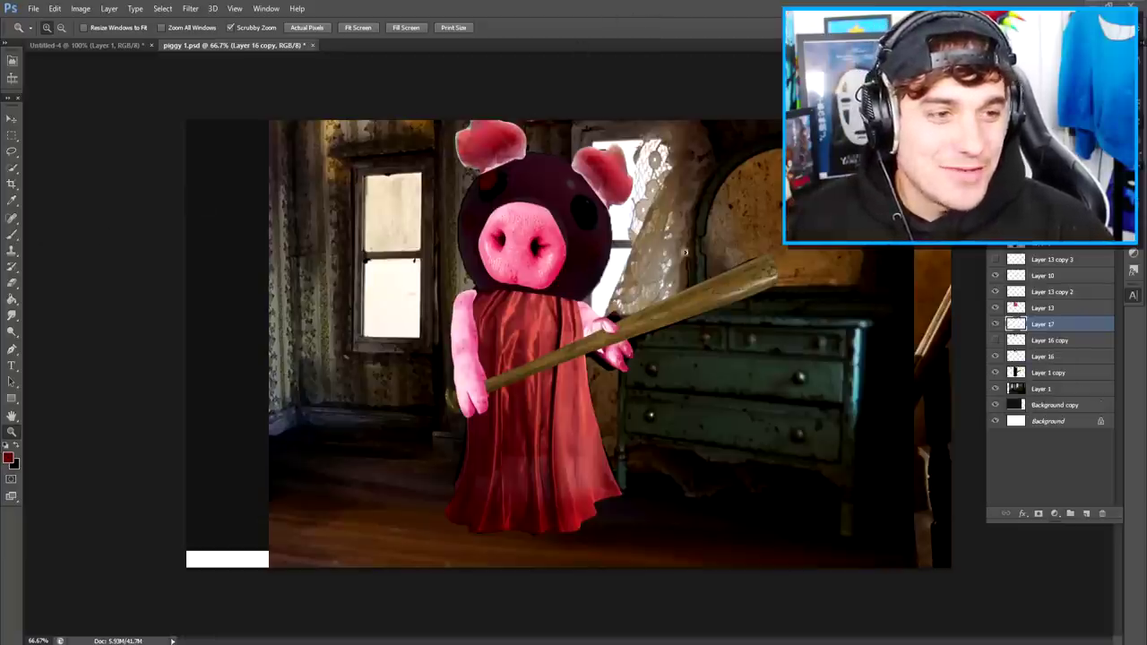
pyautogui.moveTo(1039, 326); pyautogui.dragTo(1039, 251)
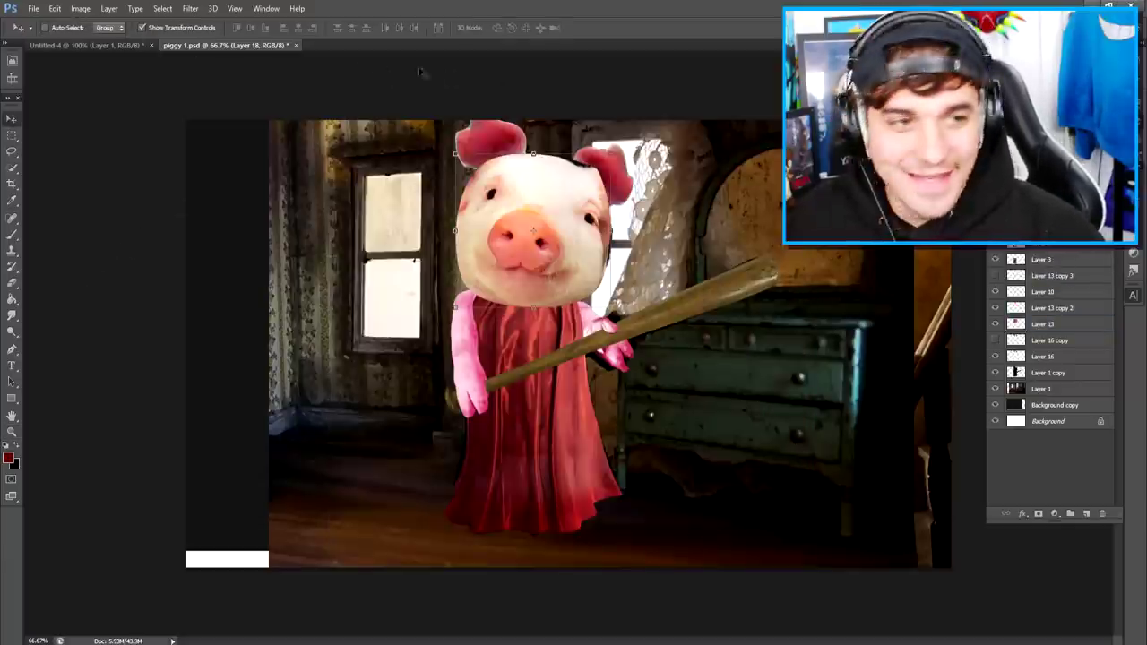
# Duplicate the pig face layer and recolour the copy pink with Hue/Saturation
pyautogui.hotkey('ctrl', 'j')
pyautogui.click(80, 8)
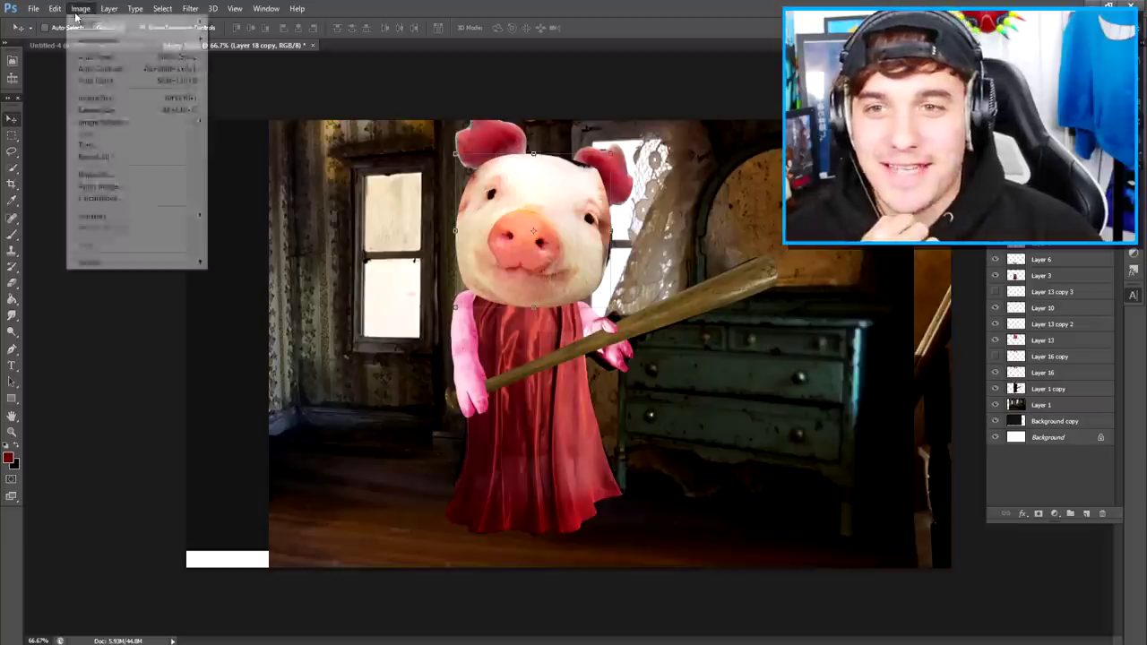
pyautogui.moveTo(135, 41)
pyautogui.click(255, 104)
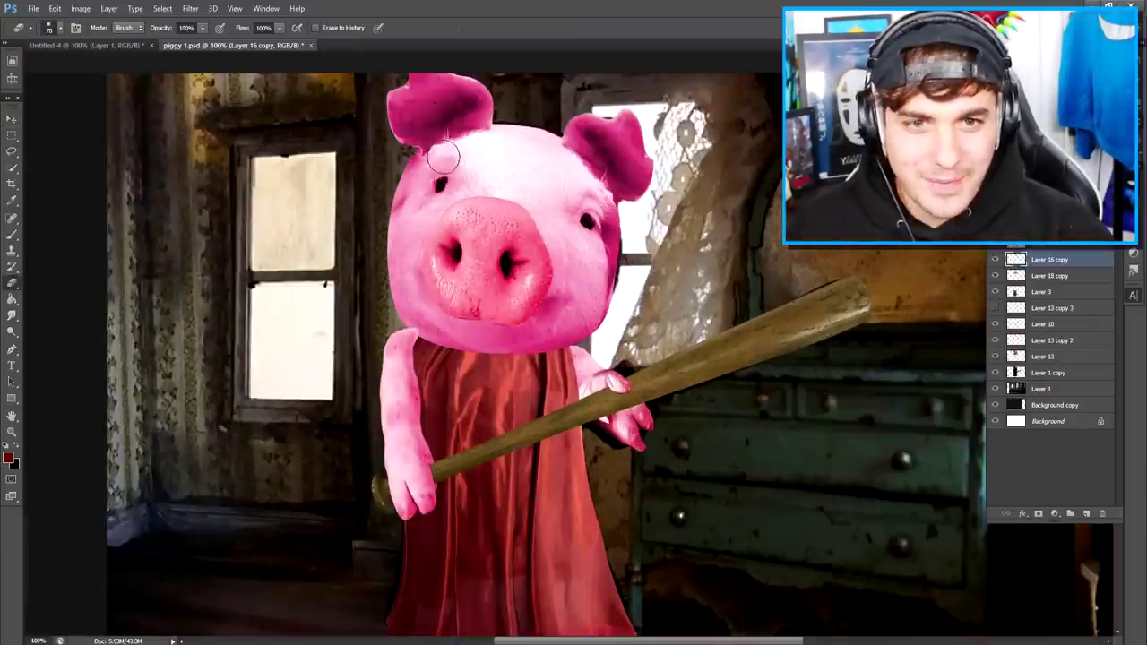
# Erase the hard edges at the base of the ears so they blend into the pink head
pyautogui.moveTo(479, 164); pyautogui.dragTo(498, 157)
pyautogui.moveTo(578, 184)
pyautogui.mouseDown()
pyautogui.moveTo(593, 194)
pyautogui.moveTo(568, 193)
pyautogui.moveTo(579, 188)
pyautogui.mouseUp()
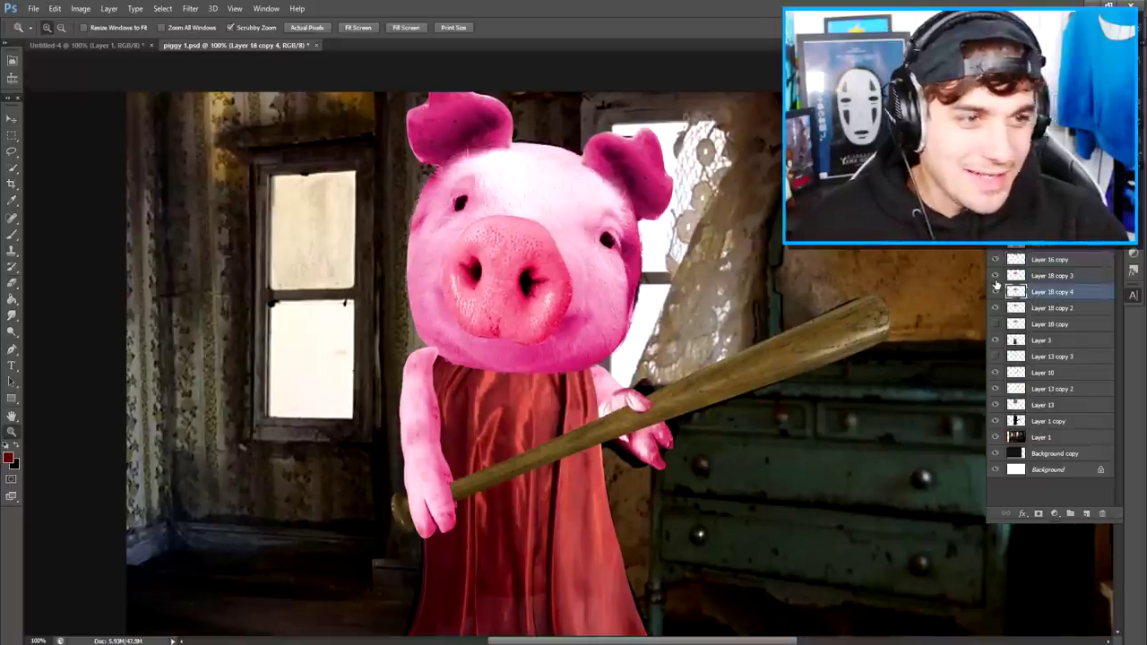
# Remove both small eyes from the pig face on Layer 18 copy 3 with the content-aware Spot Healing Brush
pyautogui.click(1030, 275)
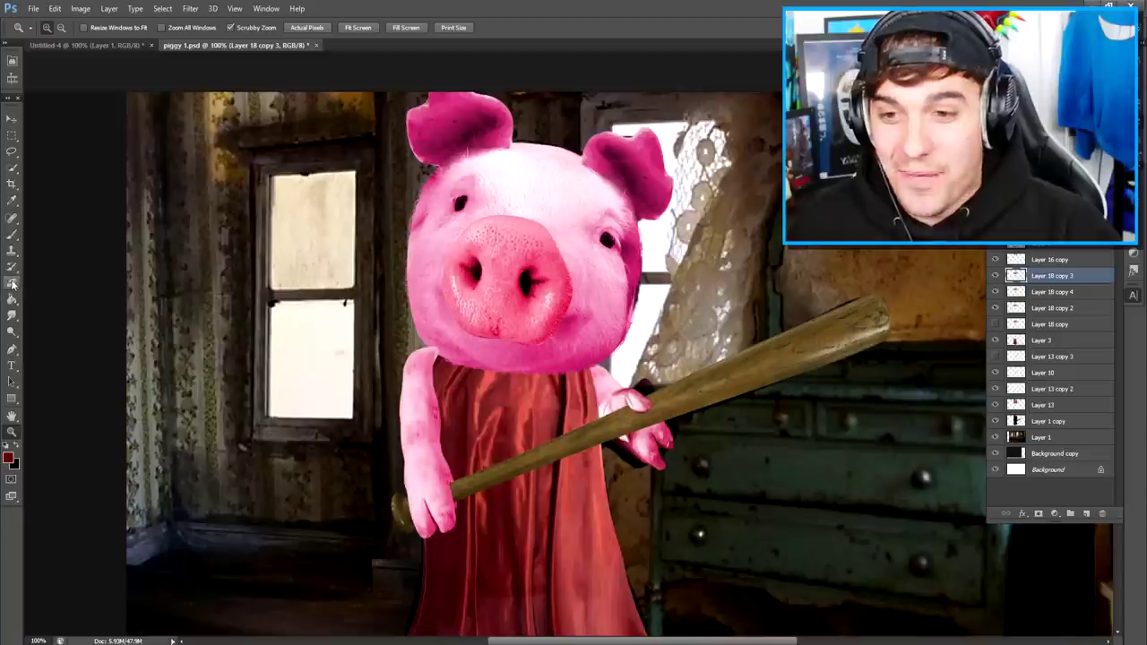
pyautogui.click(12, 217)
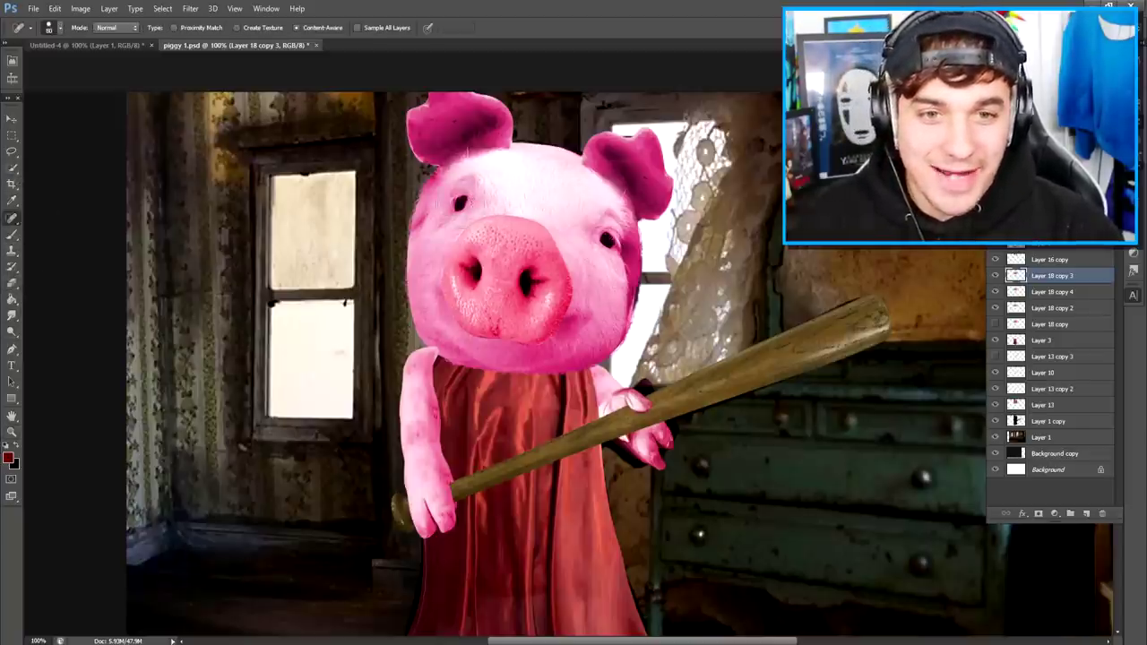
pyautogui.click(459, 202)
pyautogui.click(605, 234)
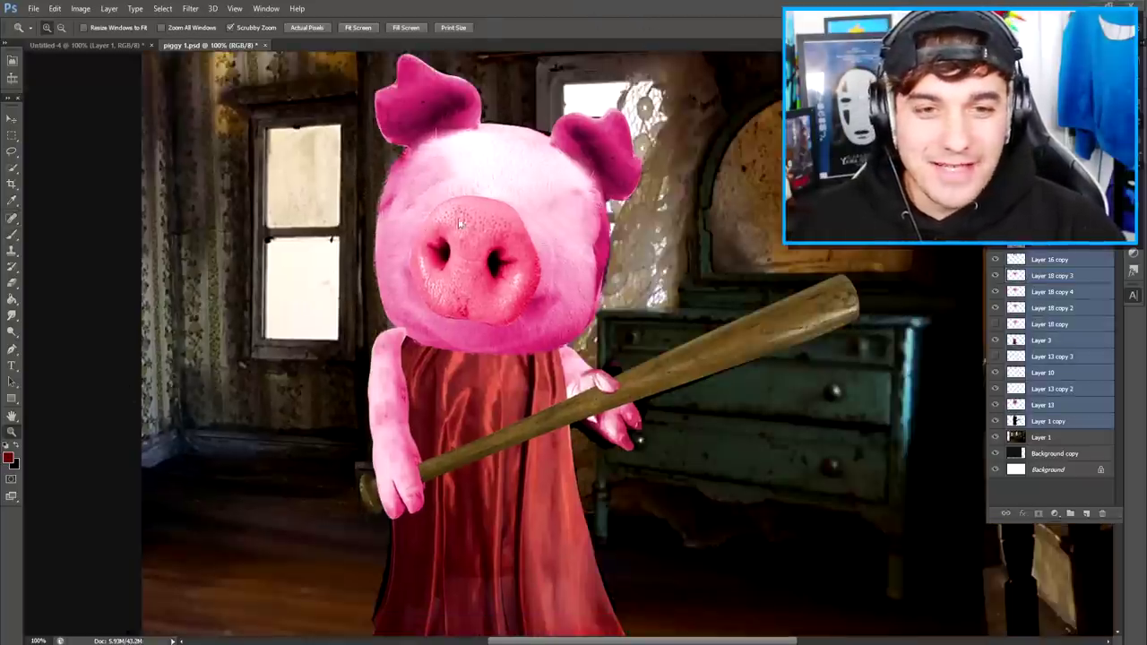
# Paste the close-up animal eye photo as a new layer, shrink it to about 13.7%, and place it above the snout as an eye
pyautogui.hotkey('ctrl', 'v')
pyautogui.click(12, 119)
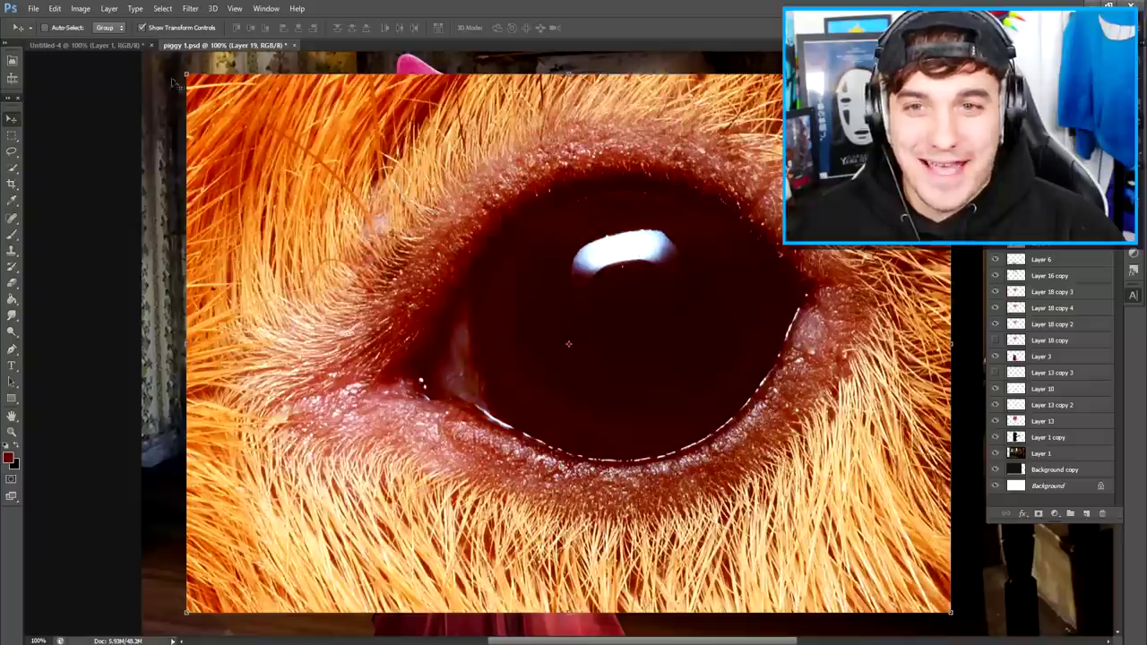
pyautogui.moveTo(185, 75); pyautogui.dragTo(843, 543)
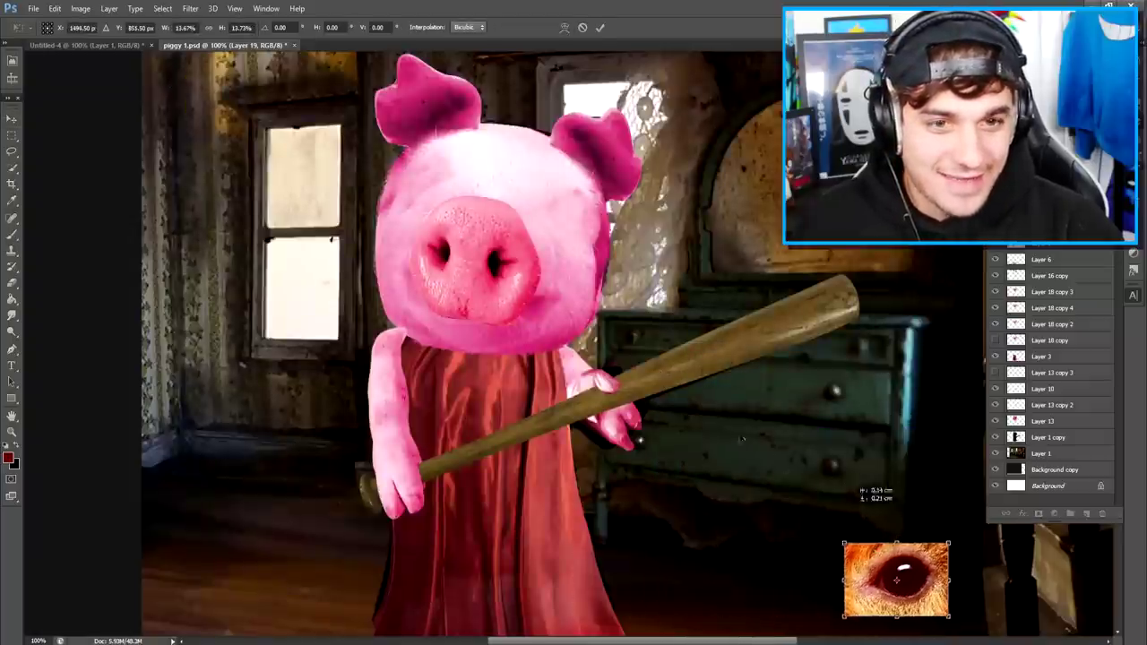
pyautogui.moveTo(742, 439); pyautogui.dragTo(574, 210)
pyautogui.click(600, 28)
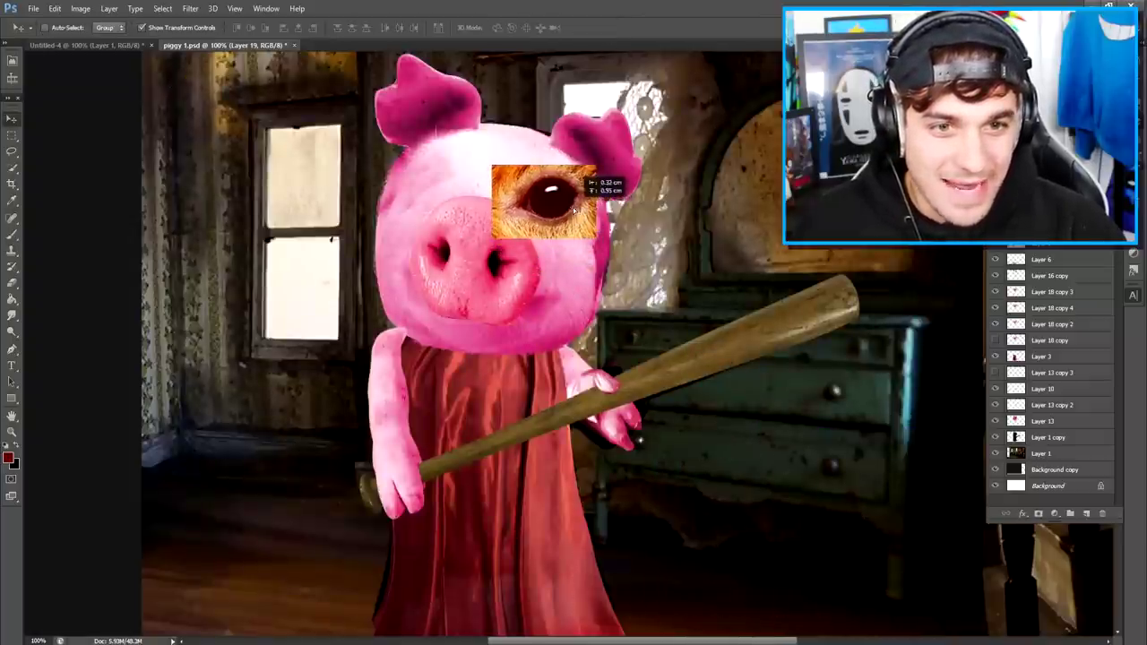
pyautogui.moveTo(605, 157); pyautogui.dragTo(611, 161)
pyautogui.click(601, 27)
pyautogui.press('Return')
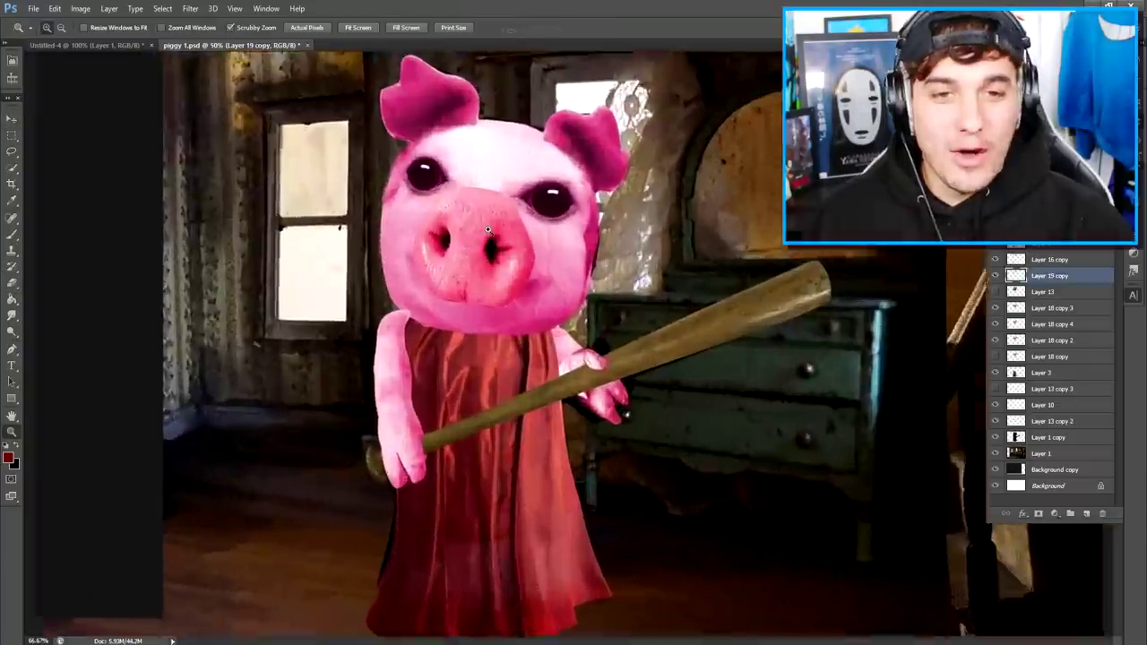
pyautogui.moveTo(466, 157); pyautogui.dragTo(478, 158)
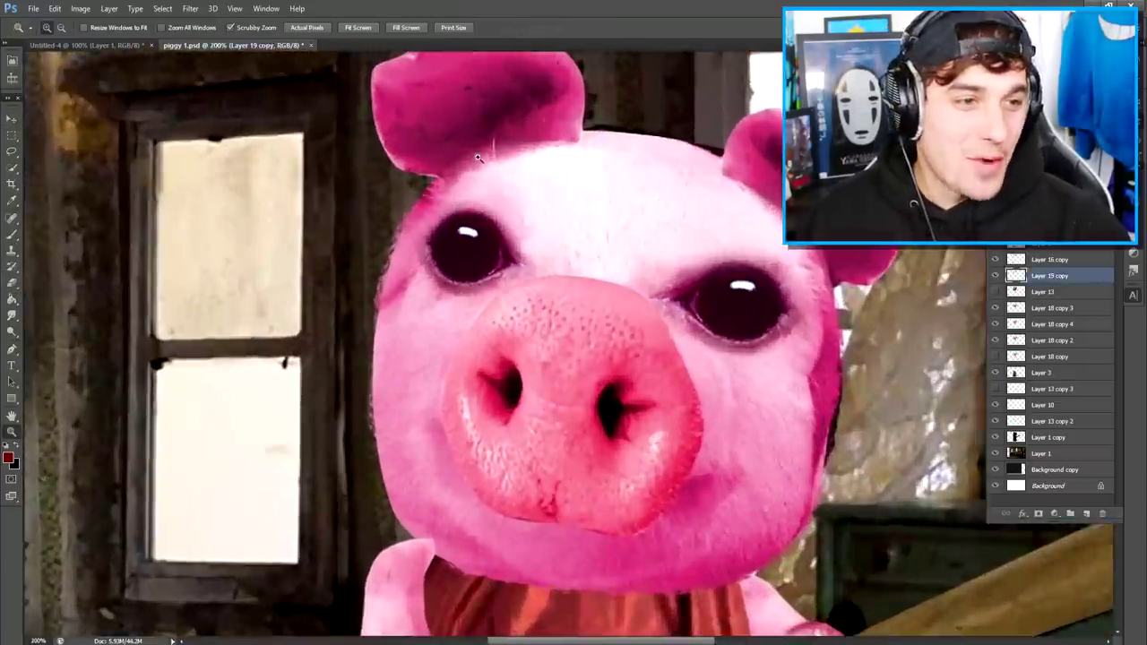
pyautogui.click(478, 157)
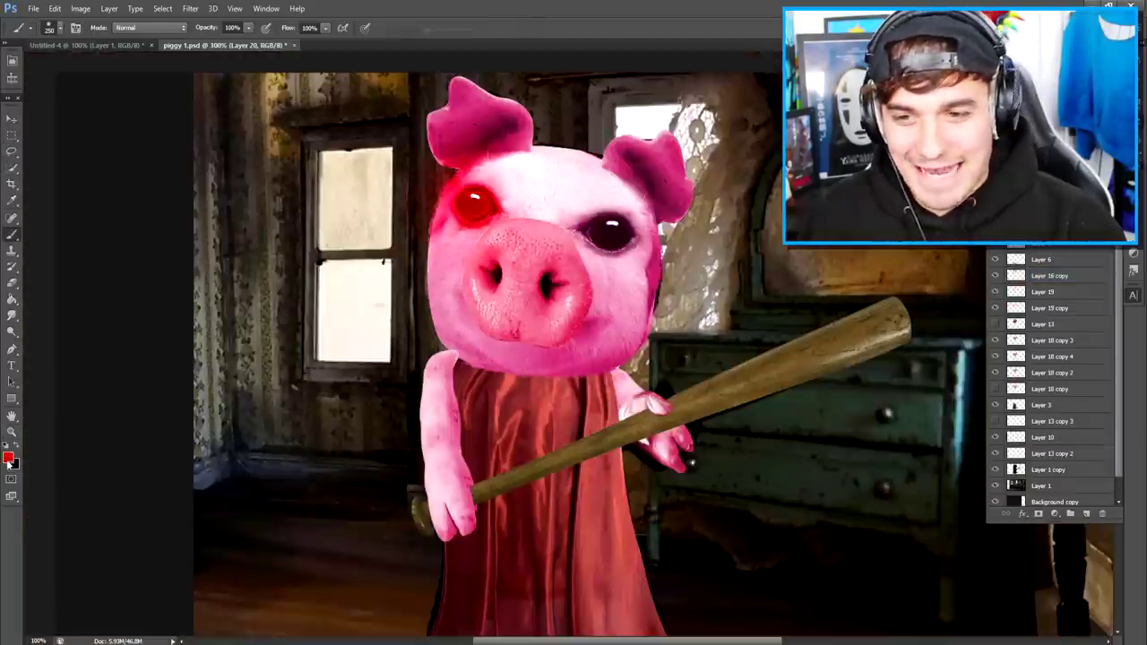
pyautogui.click(12, 433)
pyautogui.keyDown('alt'); pyautogui.click(257, 353); pyautogui.keyUp('alt')
pyautogui.keyDown('alt'); pyautogui.click(285, 363); pyautogui.keyUp('alt')
pyautogui.keyDown('alt'); pyautogui.click(298, 367); pyautogui.keyUp('alt')
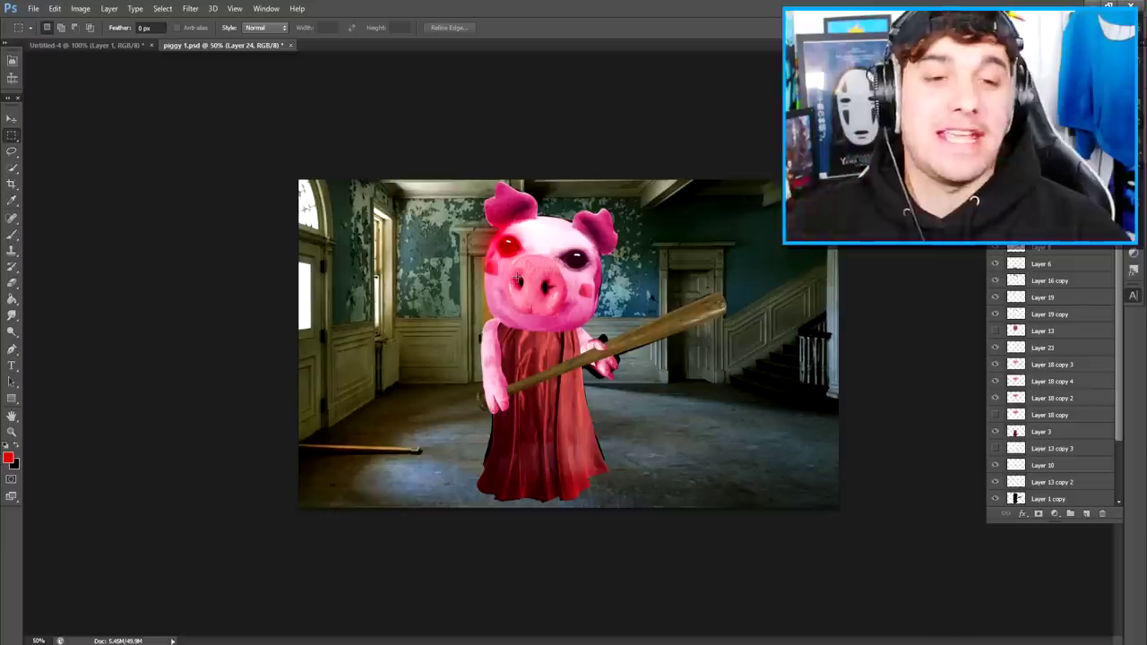
pyautogui.scroll(-2, 1047, 442)
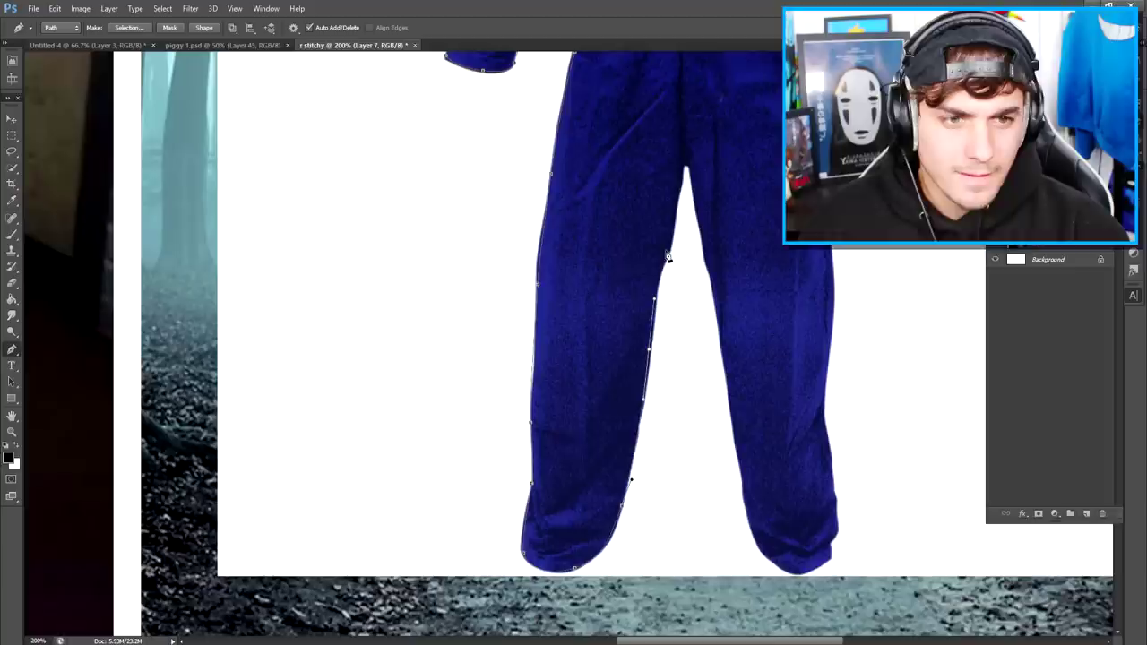
# Continue the Pen path up the inner edge of the jumpsuit's leg and around the crotch to the other leg
pyautogui.click(672, 237)
pyautogui.click(681, 166)
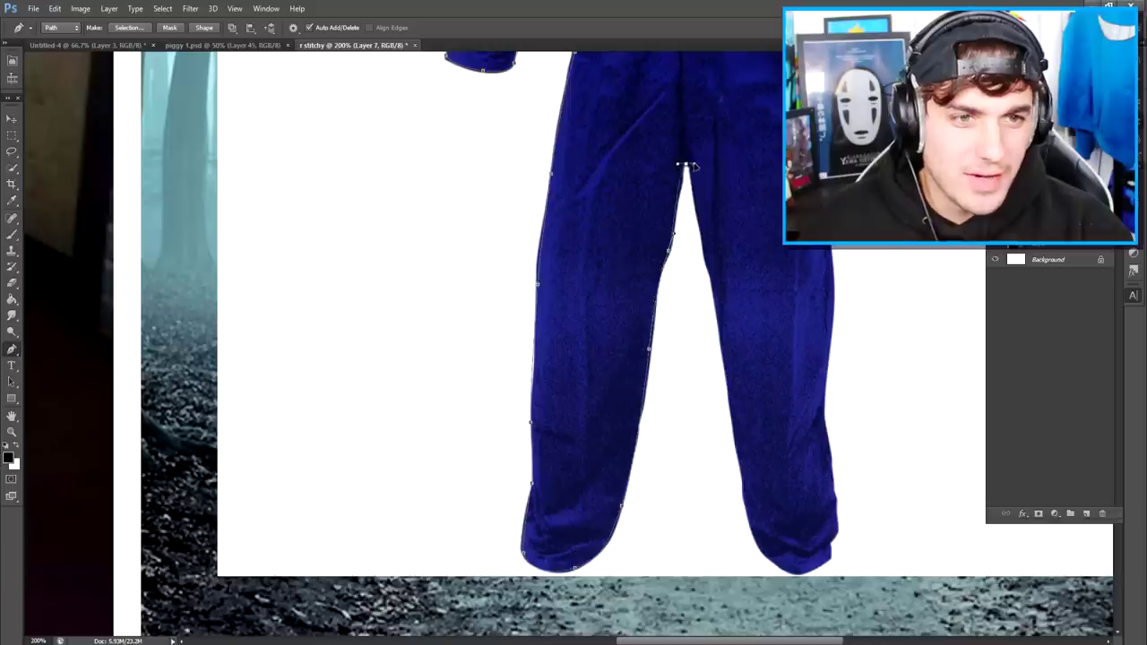
pyautogui.click(716, 288)
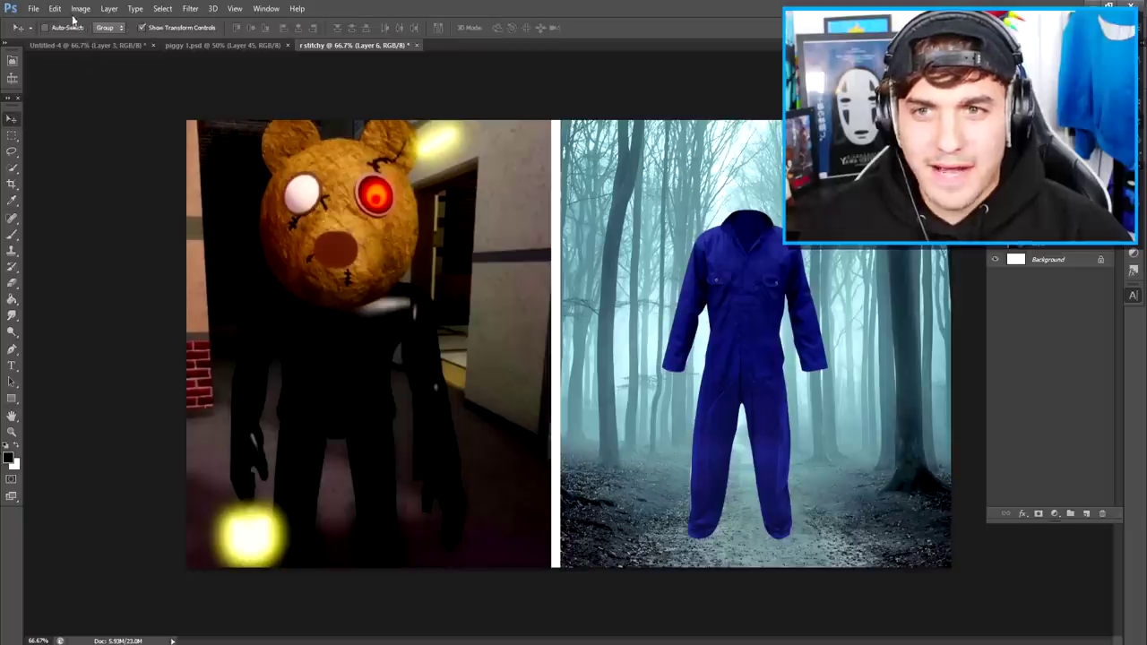
# Darken the blue jumpsuit to near-black with Hue/Saturation and shift it slightly within the forest scene
pyautogui.click(80, 8)
pyautogui.click(663, 45)
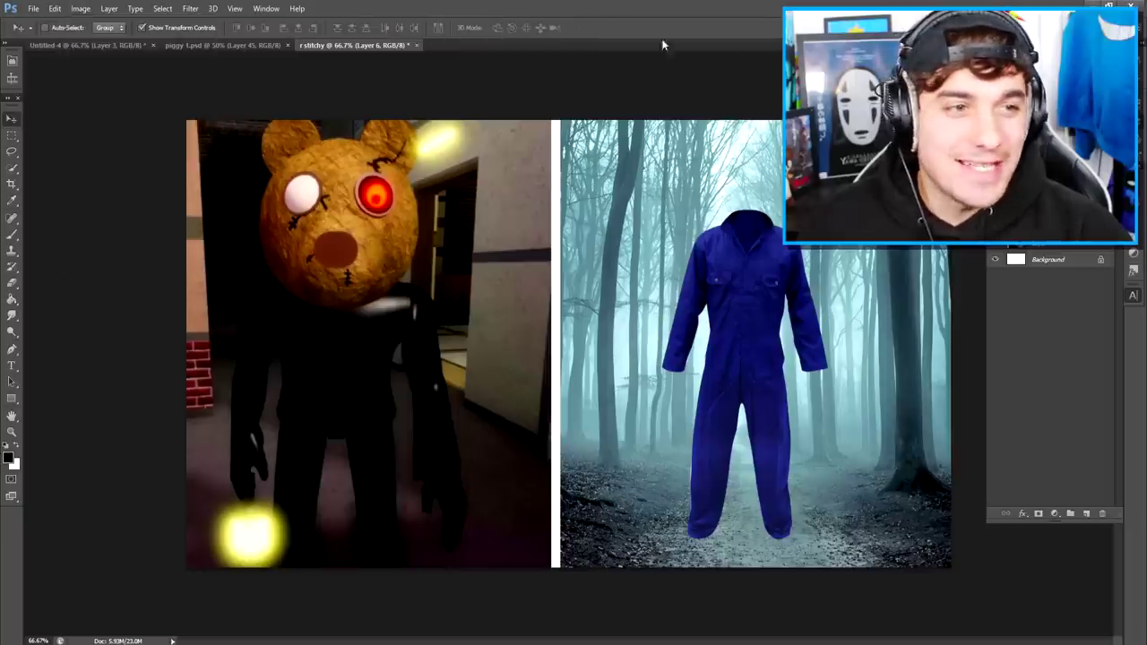
pyautogui.click(80, 9)
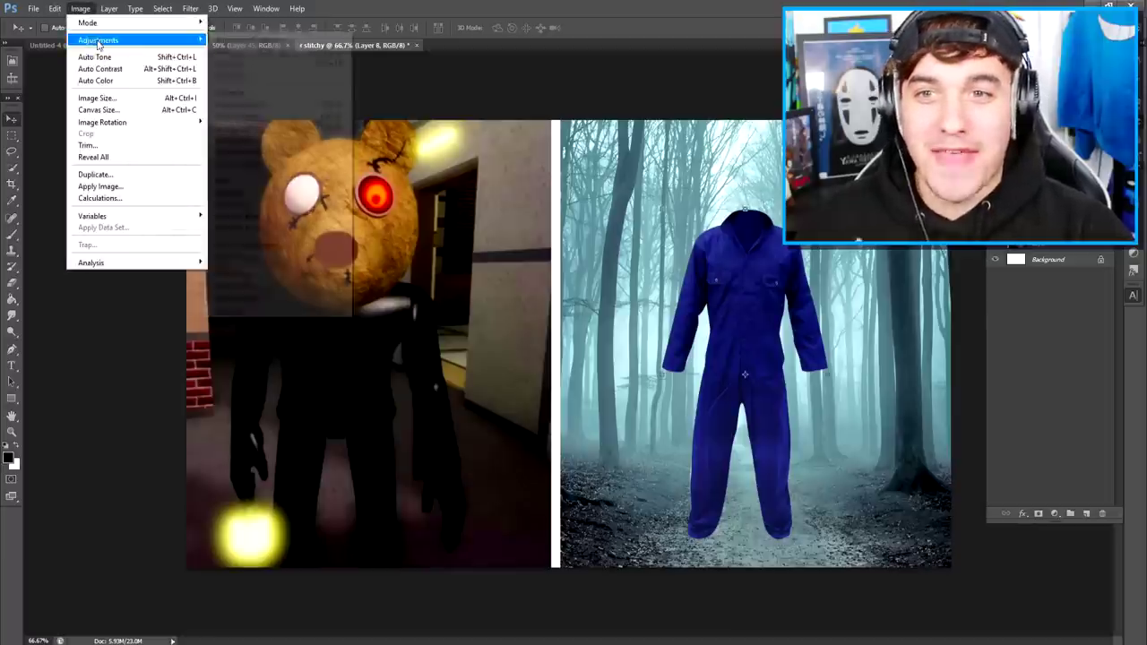
pyautogui.moveTo(99, 40)
pyautogui.click(244, 104)
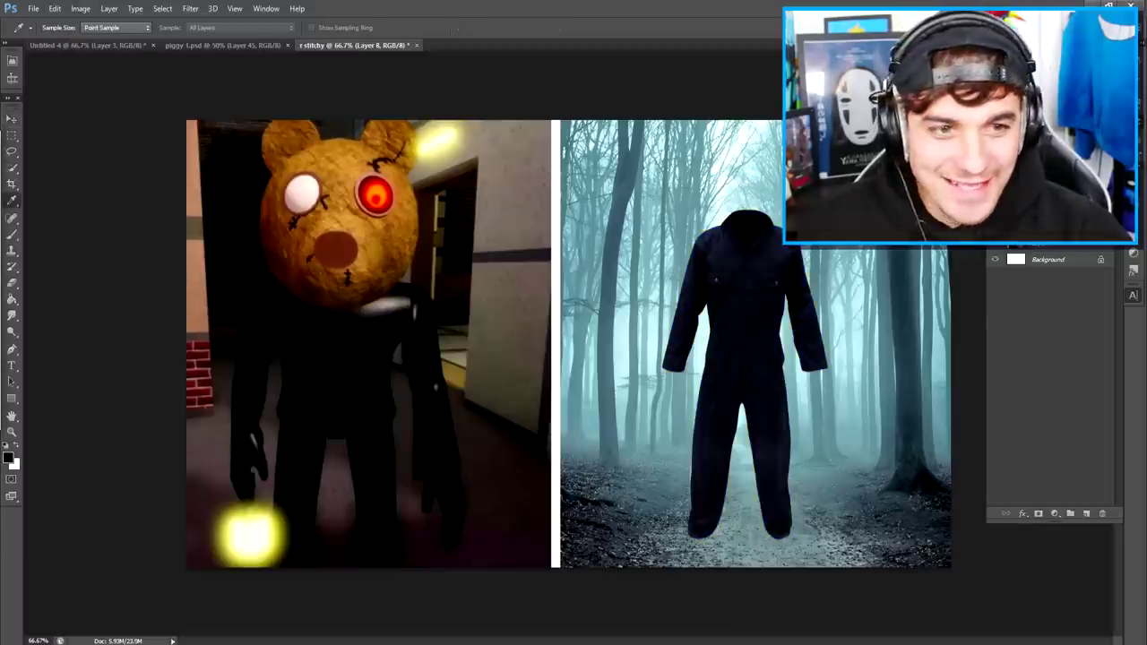
pyautogui.press('v')
pyautogui.moveTo(768, 278); pyautogui.dragTo(779, 286)
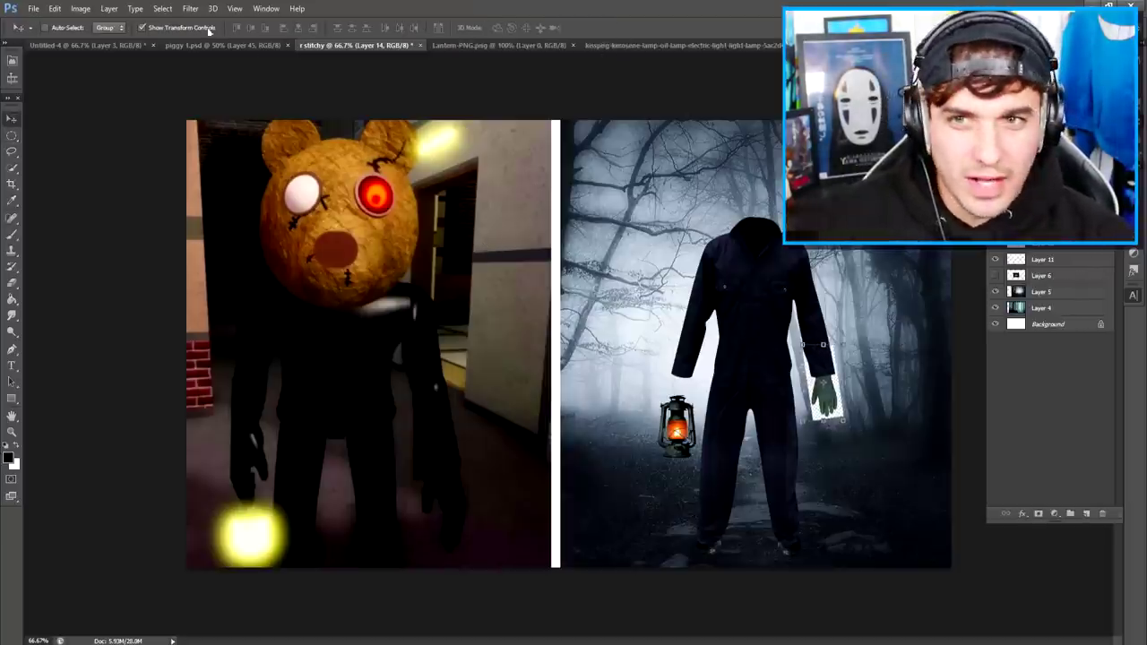
# Recolour the green hand below the jumpsuit's sleeve to black with Hue/Saturation
pyautogui.click(80, 8)
pyautogui.moveTo(161, 39)
pyautogui.click(257, 105)
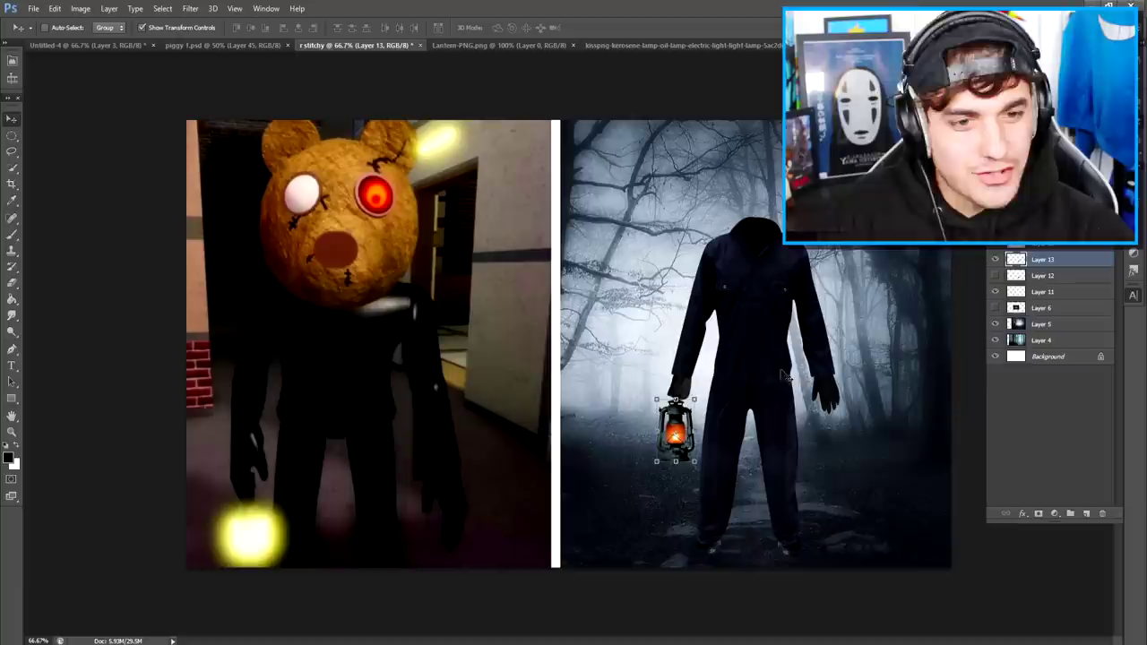
# Shift the reddish bear head on Layer 18 to golden brown with Hue/Saturation to match the reference character
pyautogui.click(12, 431)
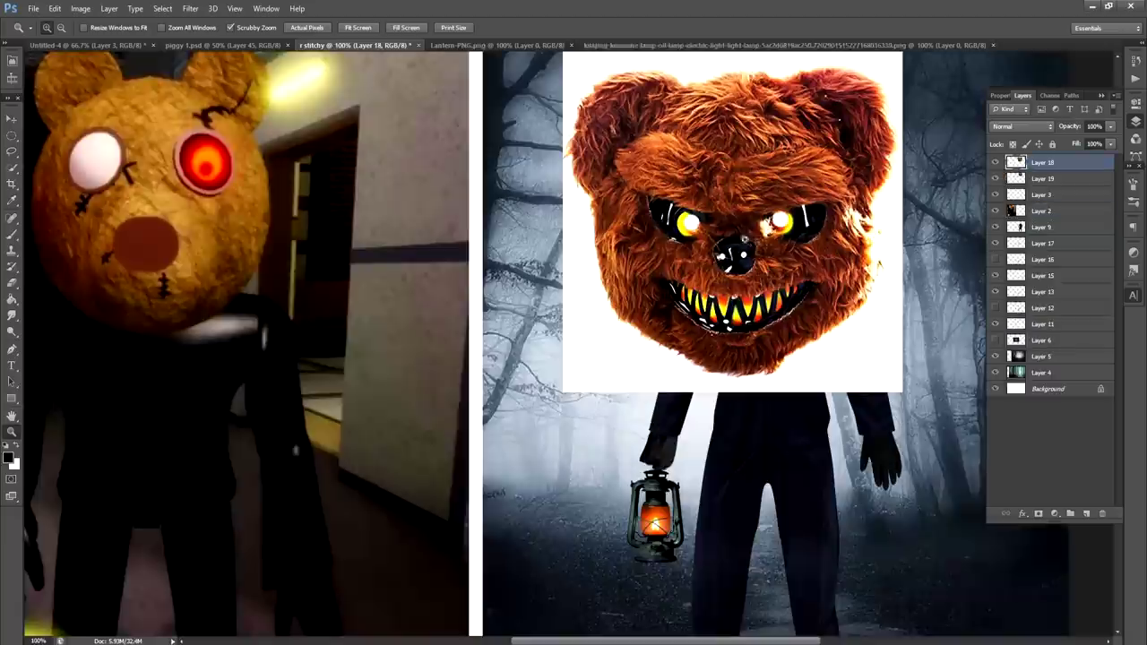
pyautogui.click(813, 188)
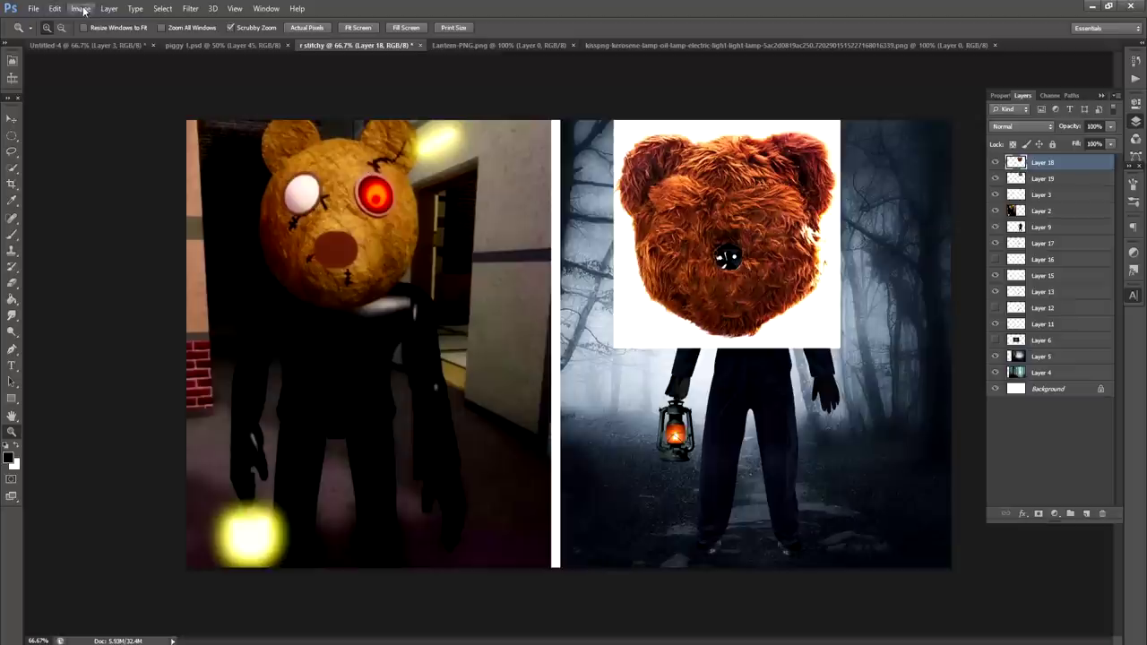
pyautogui.click(80, 8)
pyautogui.click(323, 106)
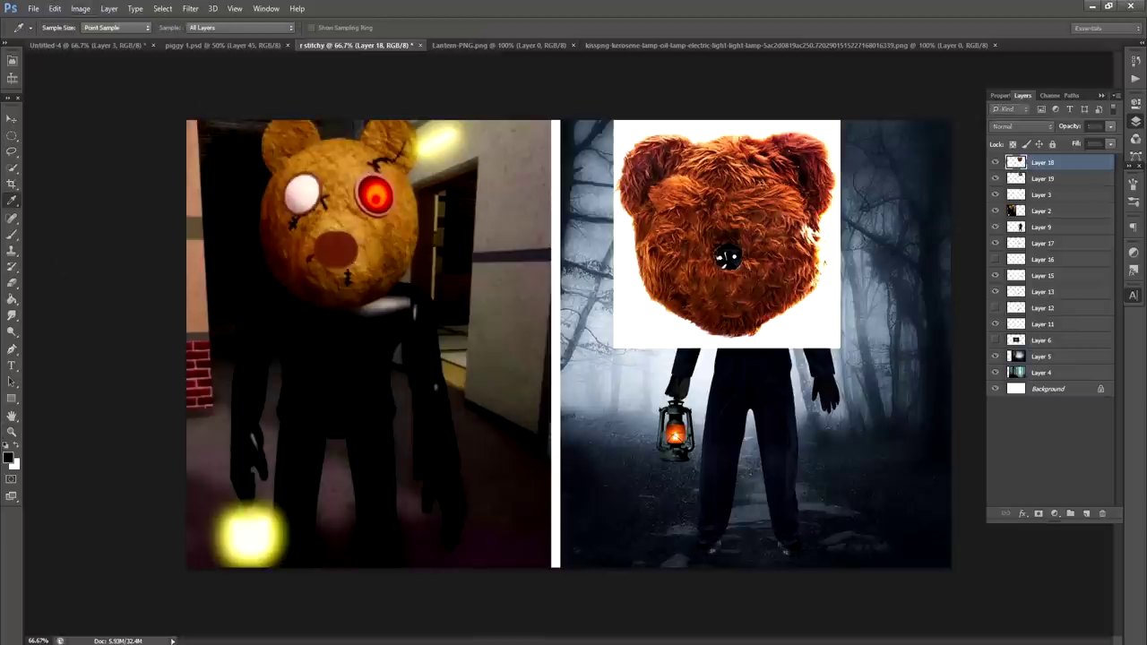
pyautogui.moveTo(304, 192); pyautogui.dragTo(316, 192)
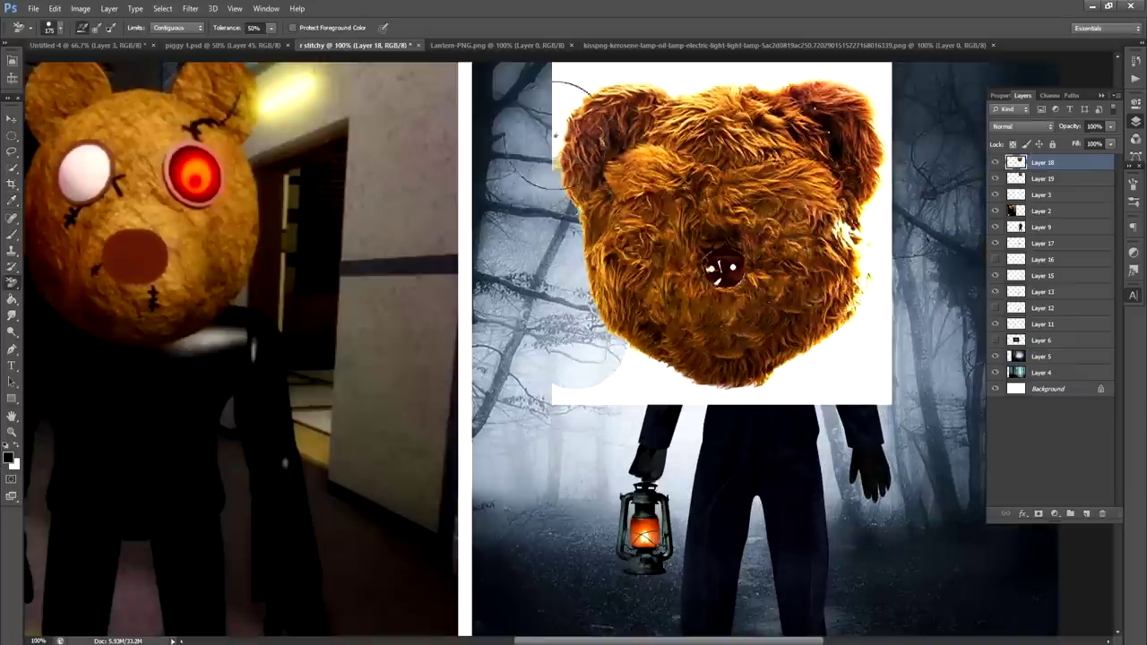
# Remove the white background around the bear head with the Background Eraser at 50% tolerance and nudge the head upward
pyautogui.moveTo(556, 117); pyautogui.dragTo(576, 337)
pyautogui.scroll(2, 610, 127)
pyautogui.moveTo(610, 128)
pyautogui.mouseDown()
pyautogui.moveTo(553, 113)
pyautogui.moveTo(674, 133)
pyautogui.moveTo(810, 121)
pyautogui.moveTo(870, 133)
pyautogui.moveTo(885, 235)
pyautogui.moveTo(871, 371)
pyautogui.moveTo(842, 413)
pyautogui.mouseUp()
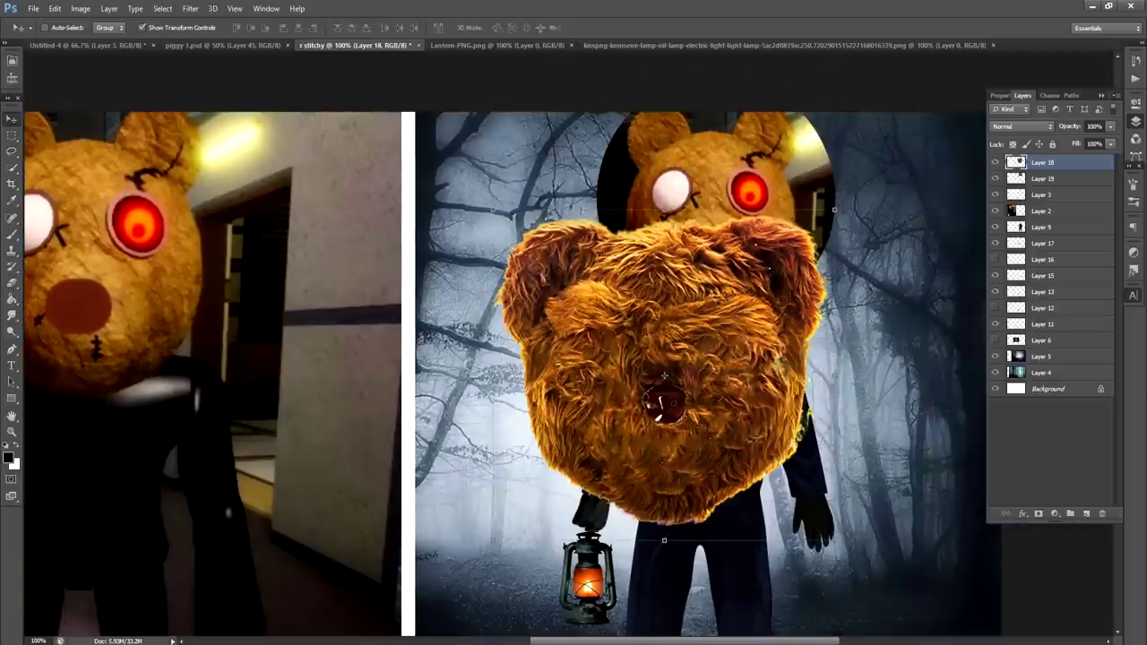
pyautogui.hotkey('shift', 'Up')
pyautogui.hotkey('shift', 'Up')
pyautogui.hotkey('shift', 'Up')
# Duplicate the bear head layer three times and merge the four stacked layers into one
pyautogui.hotkey('ctrl', 'j')
pyautogui.hotkey('ctrl', 'j')
pyautogui.hotkey('ctrl', 'j')
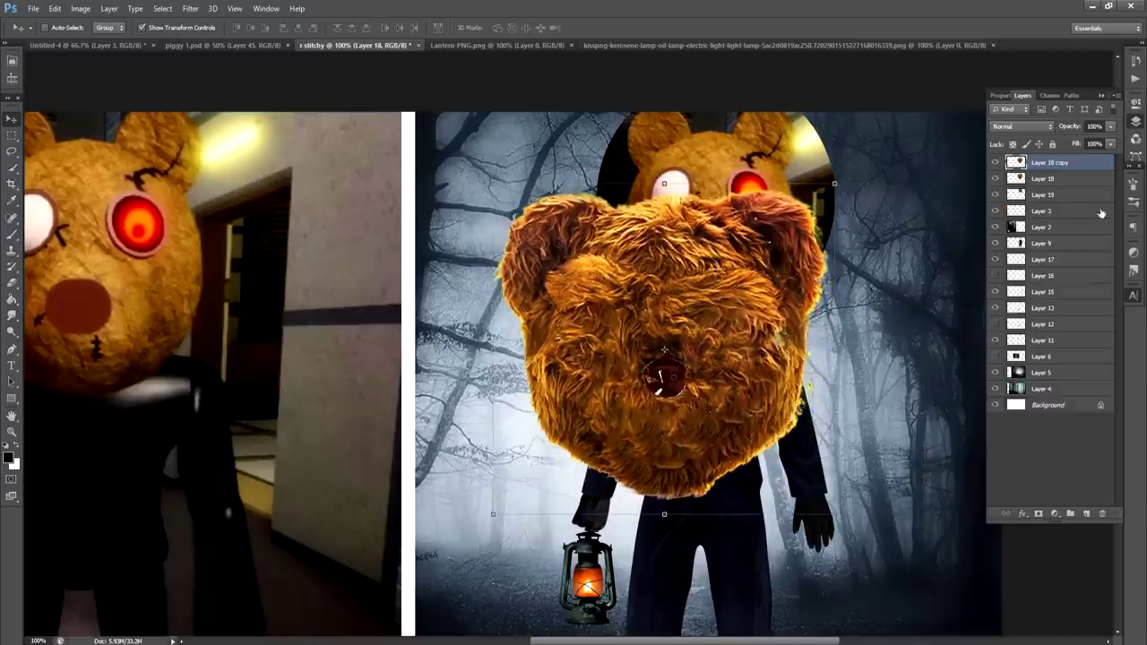
pyautogui.keyDown('shift'); pyautogui.click(1041, 214); pyautogui.keyUp('shift')
pyautogui.rightClick(1041, 214)
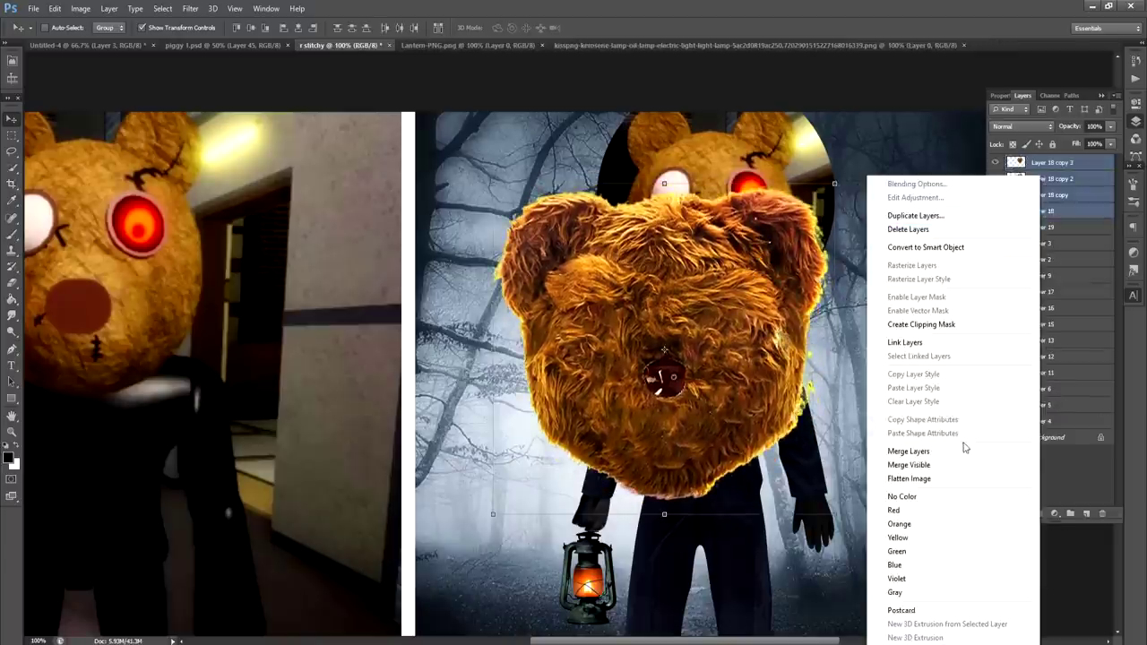
pyautogui.click(896, 450)
# Scale the merged bear head down to about two-thirds size, place it over the reference head, and toggle its visibility to compare
pyautogui.moveTo(834, 183); pyautogui.dragTo(725, 289)
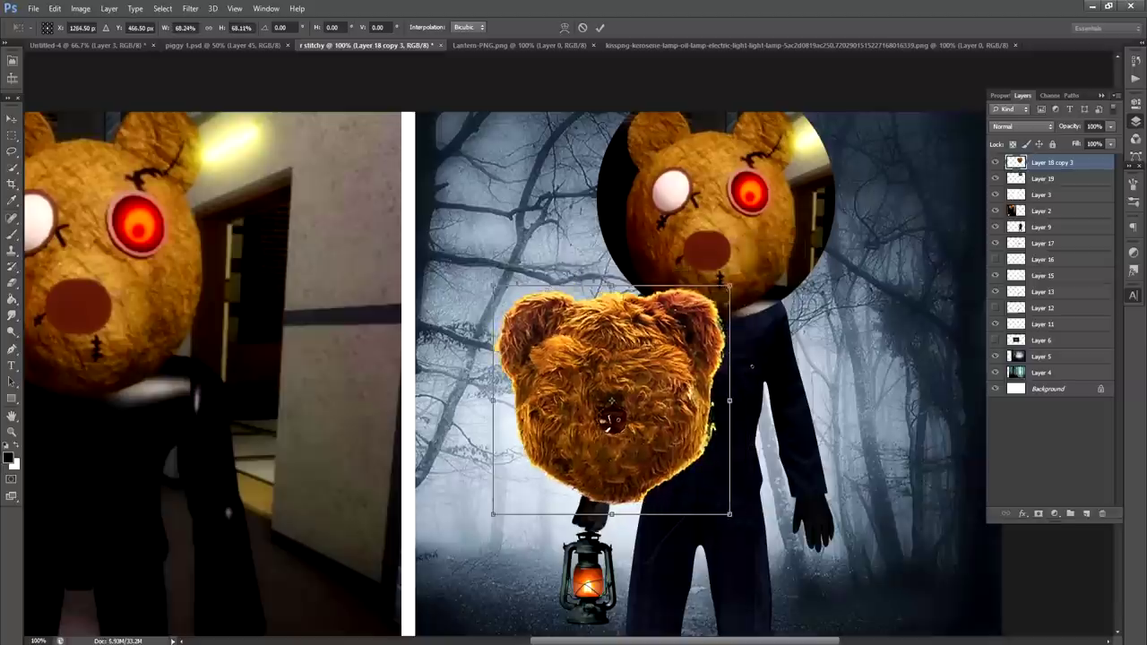
pyautogui.moveTo(651, 365); pyautogui.dragTo(755, 177)
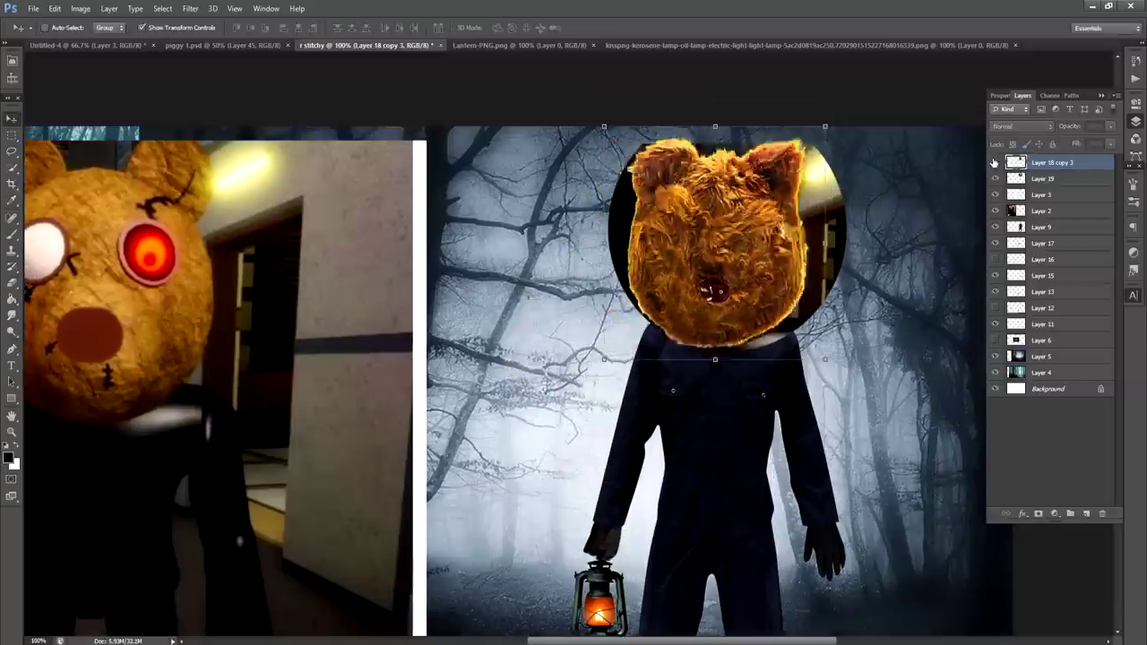
pyautogui.click(990, 161)
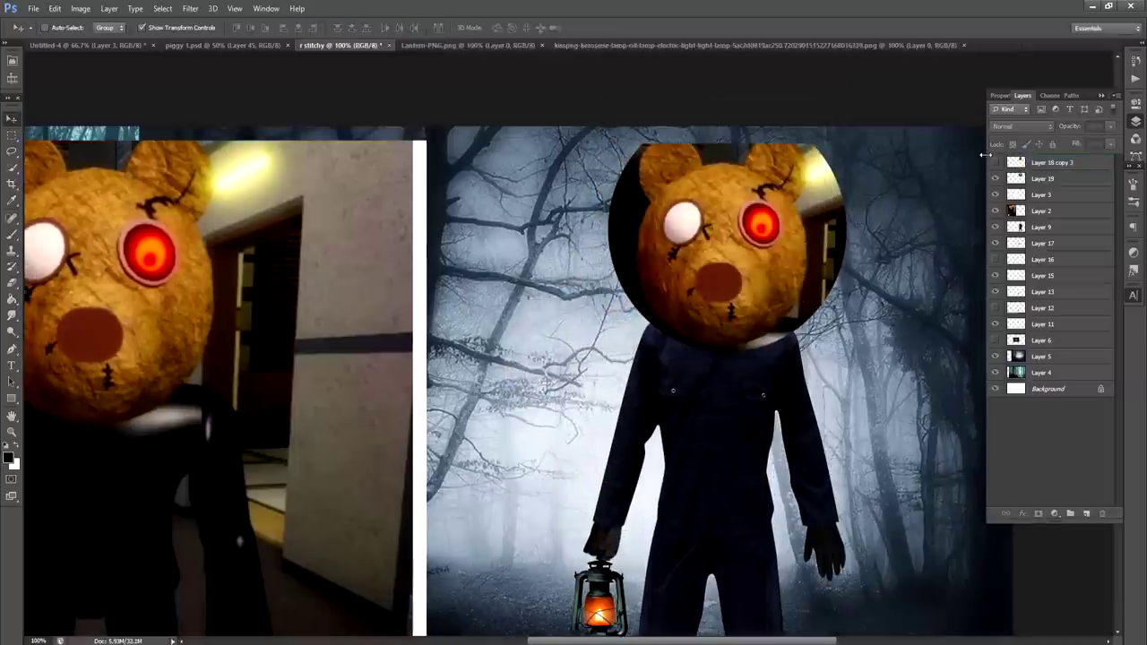
pyautogui.click(995, 162)
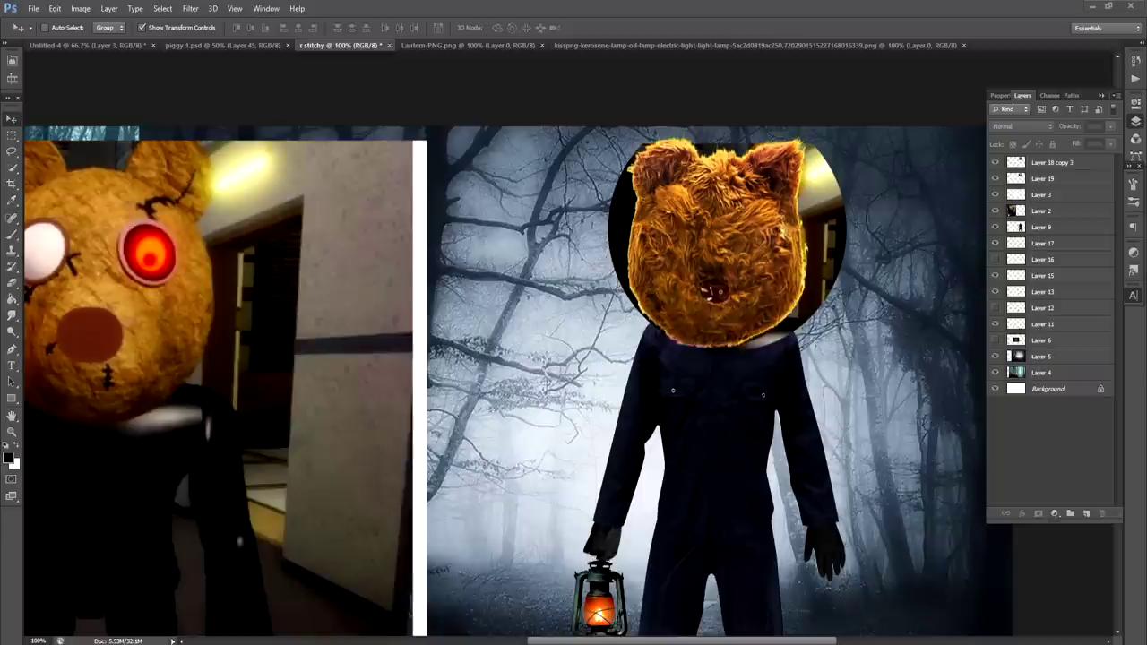
# Paste the blue animal eye photo onto the bear and erase the grey fur around the eye
pyautogui.hotkey('ctrl', 'v')
pyautogui.press('e')
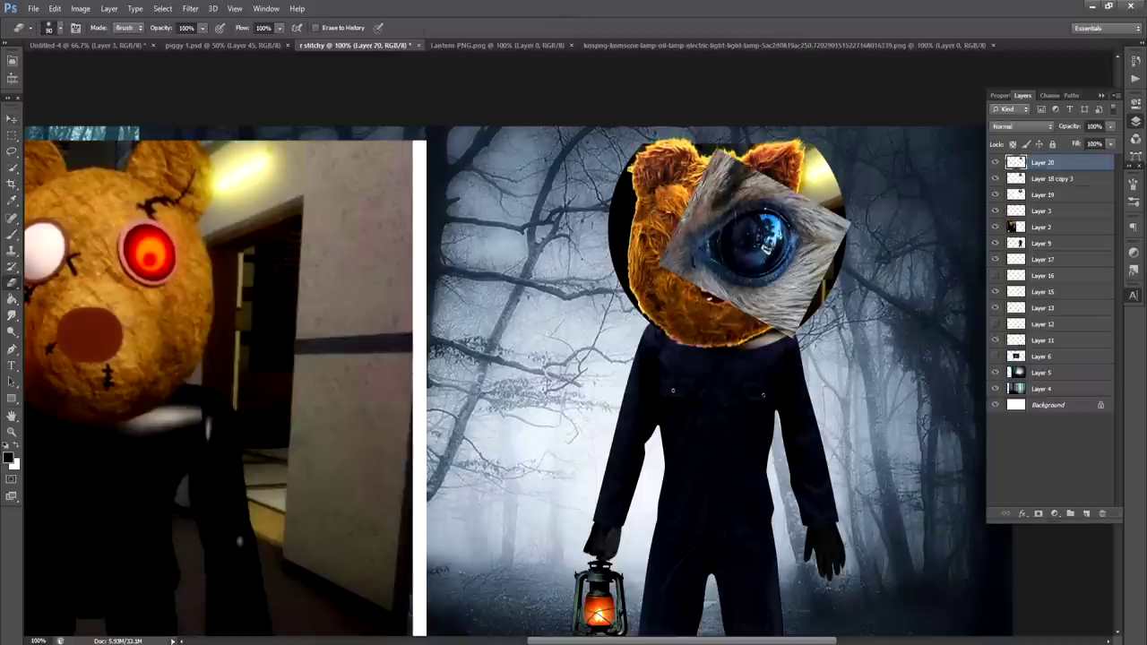
pyautogui.moveTo(736, 168)
pyautogui.mouseDown()
pyautogui.moveTo(688, 215)
pyautogui.moveTo(832, 177)
pyautogui.moveTo(814, 213)
pyautogui.mouseUp()
pyautogui.moveTo(814, 213); pyautogui.dragTo(828, 242)
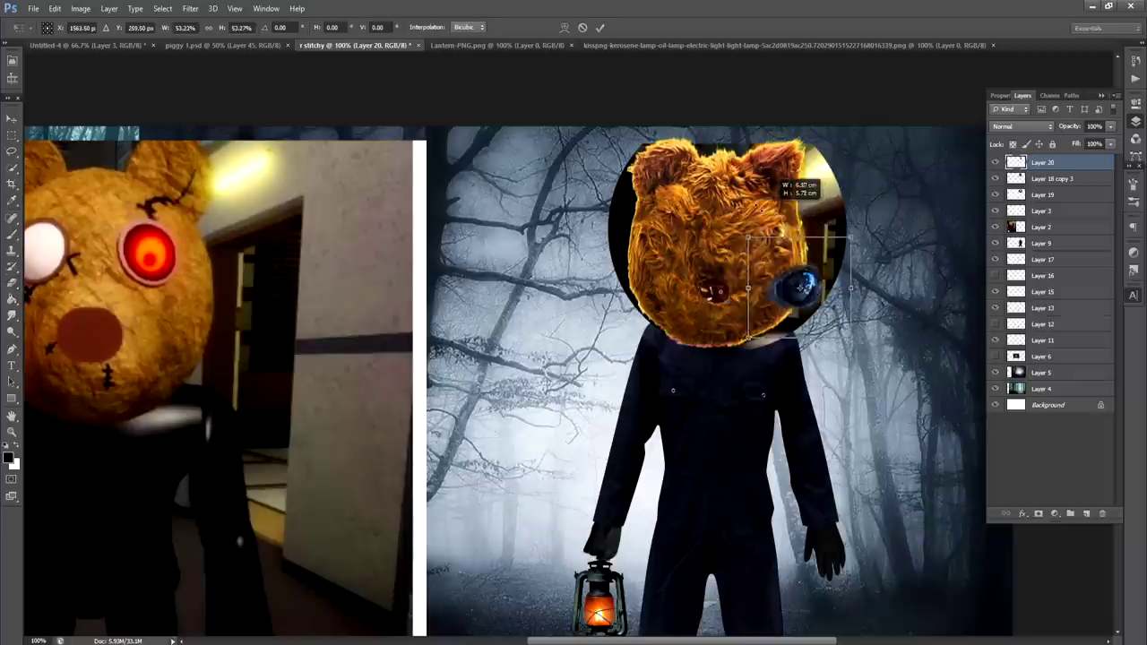
# Resize the blue eye and position it on the bear's face over the reference character's red eye
pyautogui.moveTo(776, 214); pyautogui.dragTo(717, 208)
pyautogui.moveTo(766, 250); pyautogui.dragTo(735, 215)
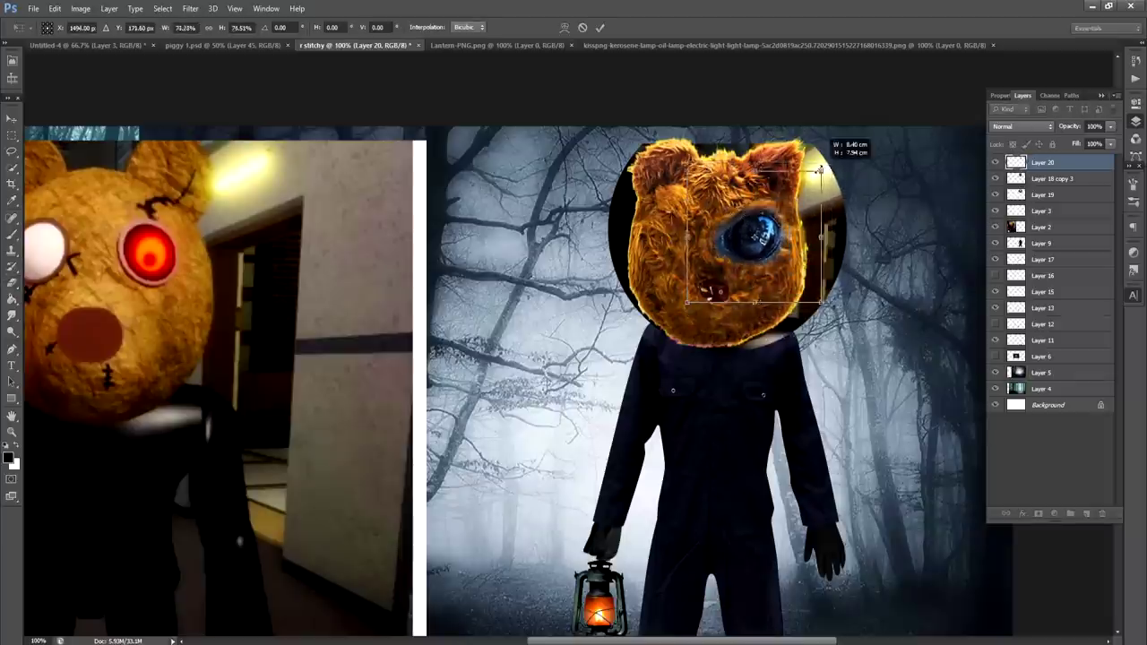
pyautogui.press('Return')
pyautogui.moveTo(766, 267); pyautogui.dragTo(766, 271)
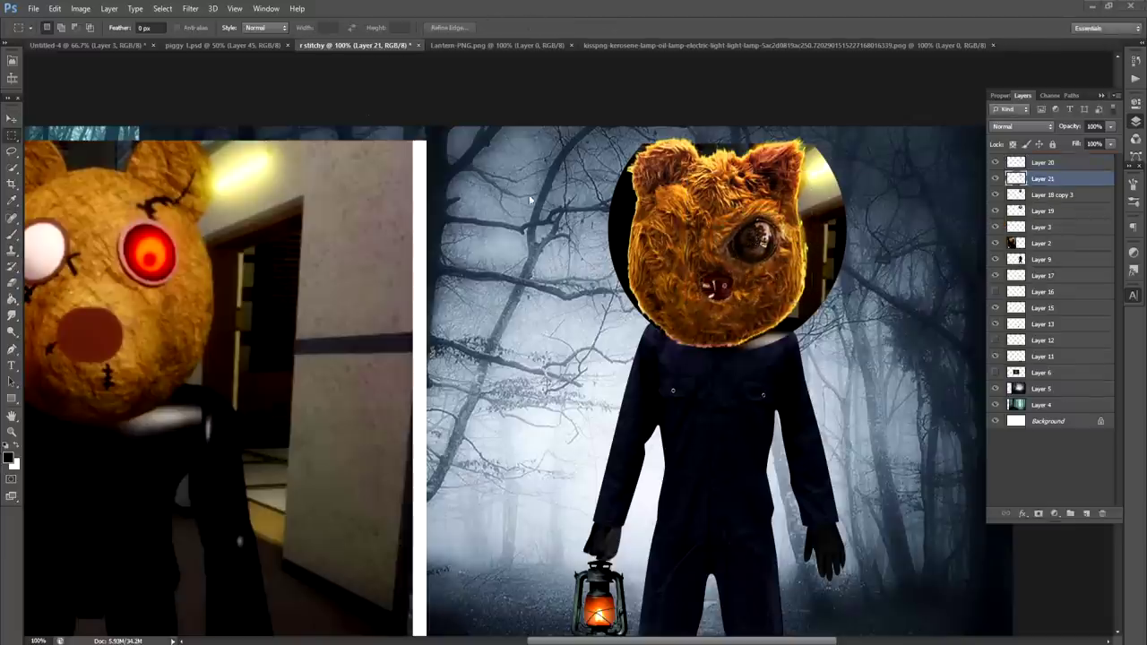
# Paste the amber eyeball image and draw a circular Elliptical Marquee selection about 16.7 cm across around the eyeball
pyautogui.hotkey('ctrl', 'v')
pyautogui.rightClick(12, 134)
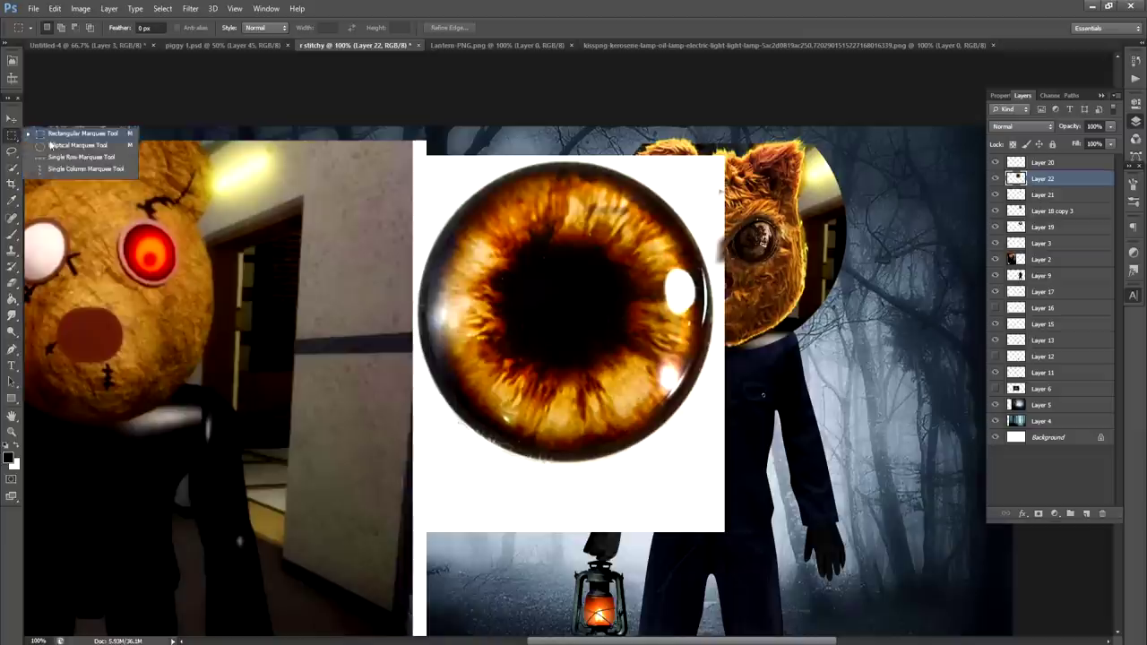
pyautogui.click(51, 145)
pyautogui.moveTo(433, 181); pyautogui.dragTo(715, 475)
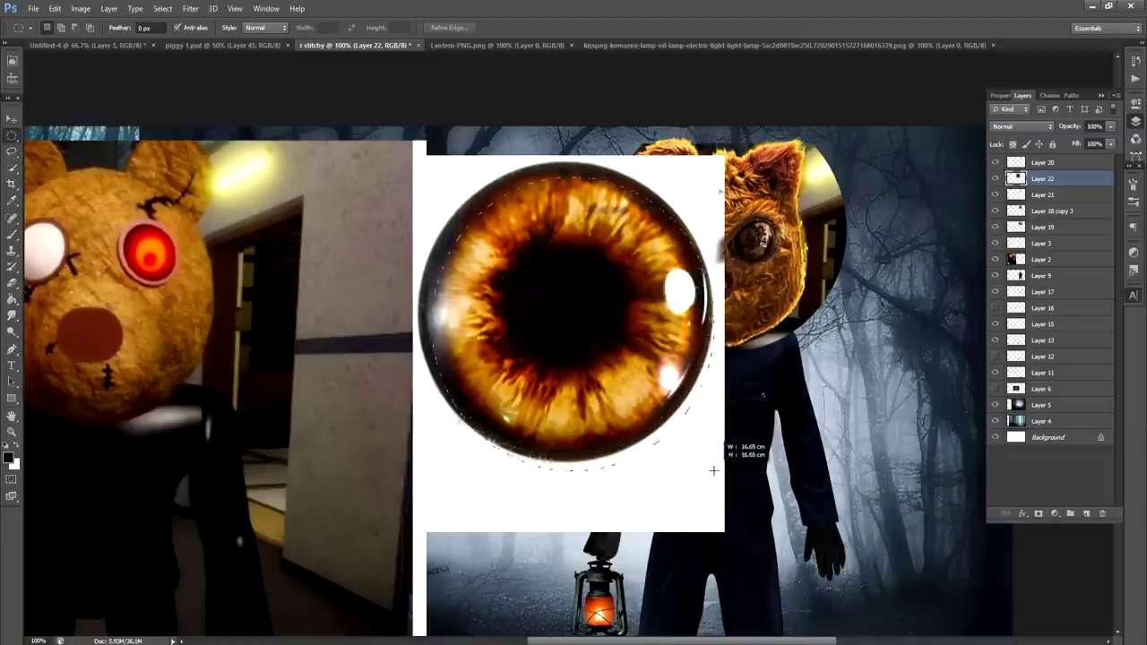
pyautogui.moveTo(635, 385); pyautogui.dragTo(628, 366)
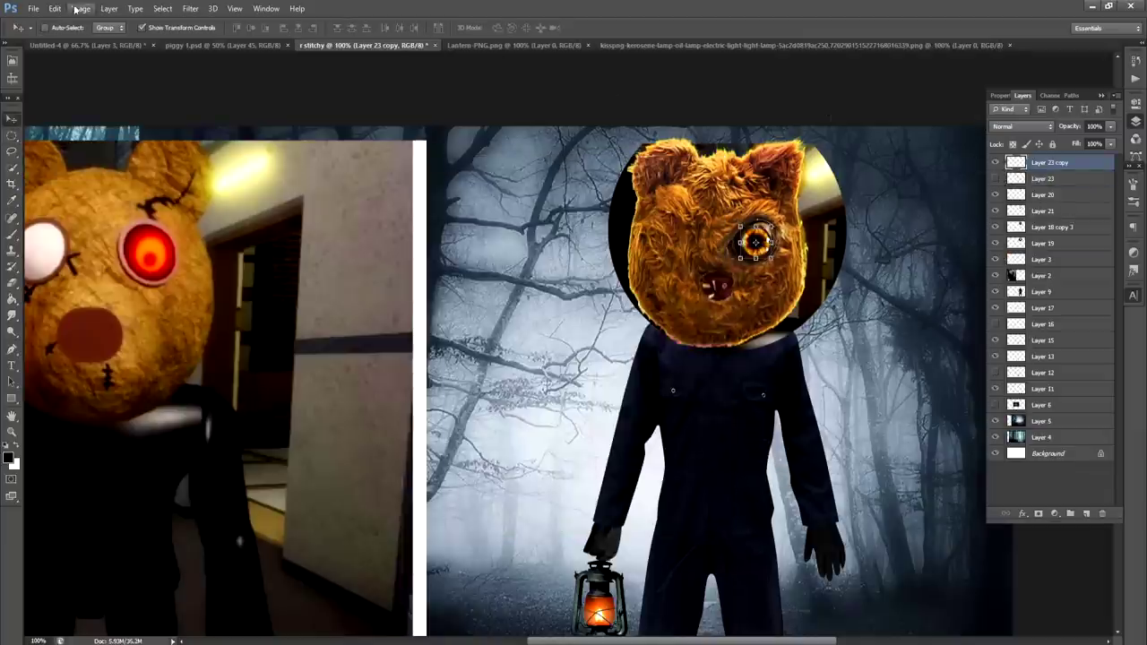
# Recolour the small amber iris on Layer 23 copy to bright red with Hue/Saturation
pyautogui.click(79, 8)
pyautogui.moveTo(107, 39)
pyautogui.click(272, 105)
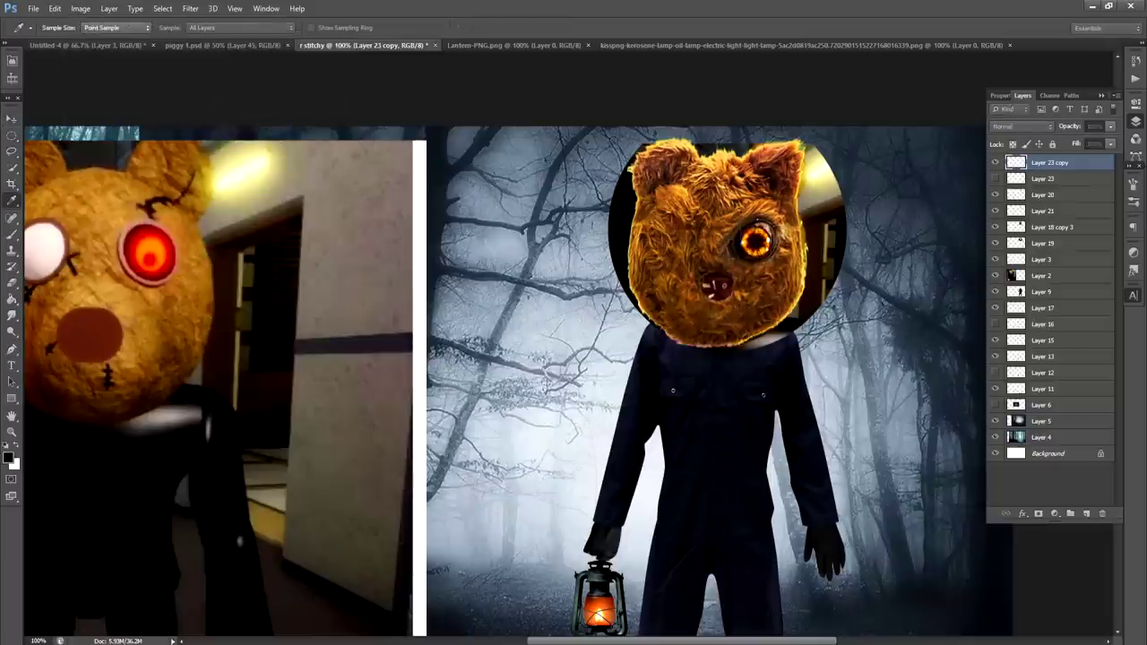
pyautogui.hotkey('ctrl', 'shift', 'b')
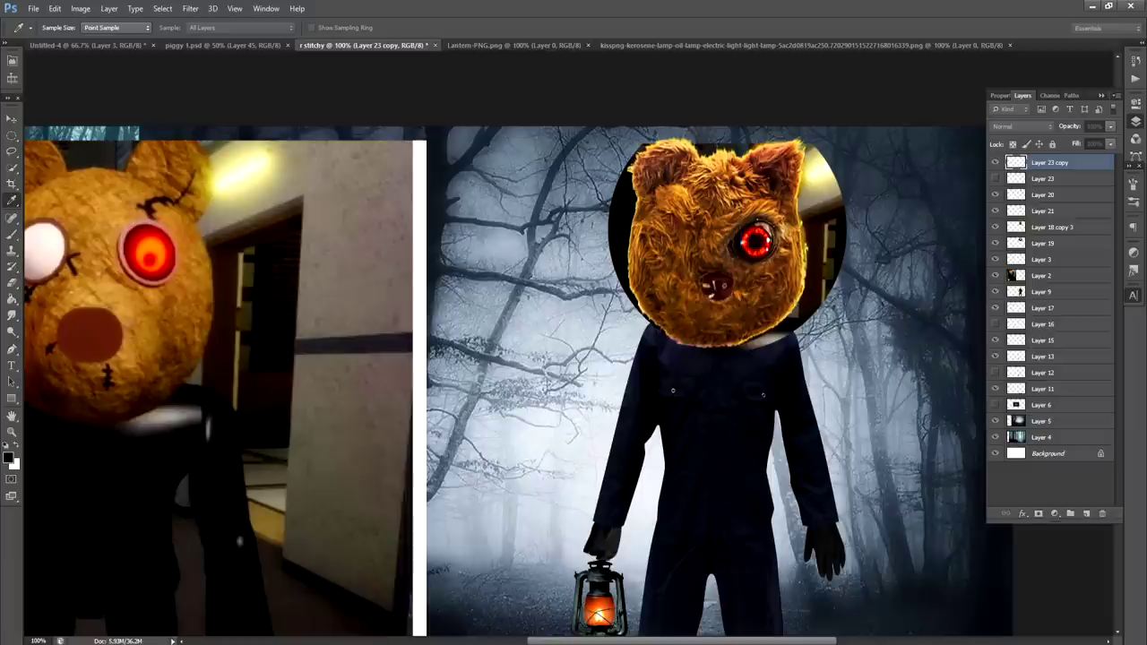
# Duplicate the red iris layer and give Layer 23 copy a red Overlay Outer Glow with a 32 px size
pyautogui.press('v')
pyautogui.hotkey('ctrl', 'j')
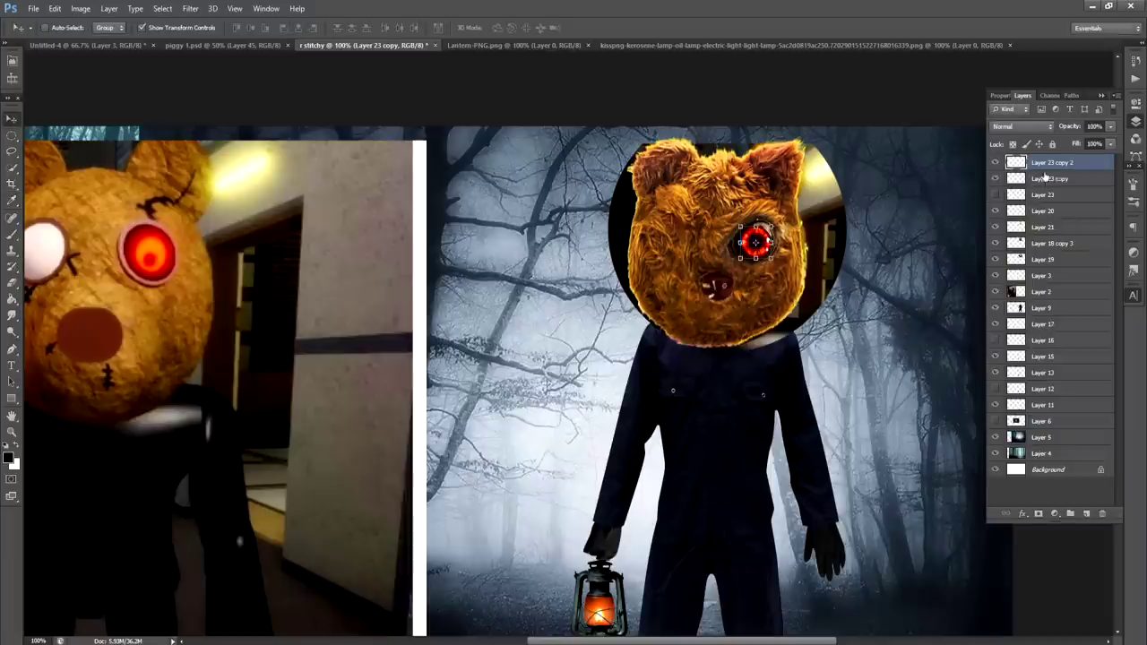
pyautogui.click(191, 9)
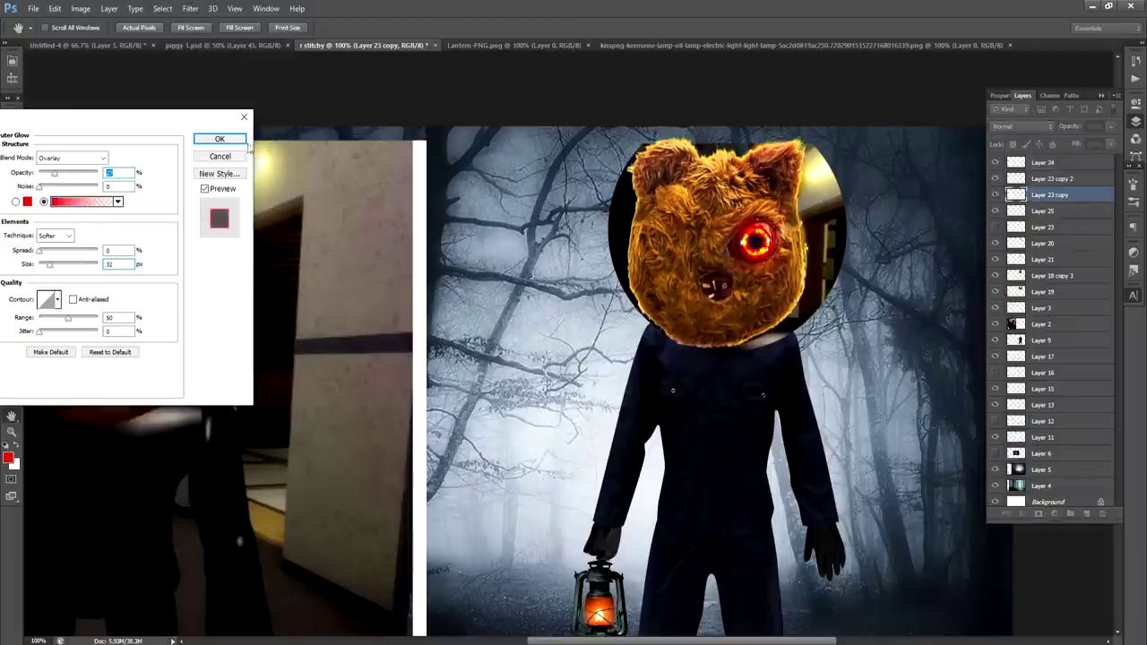
pyautogui.click(225, 135)
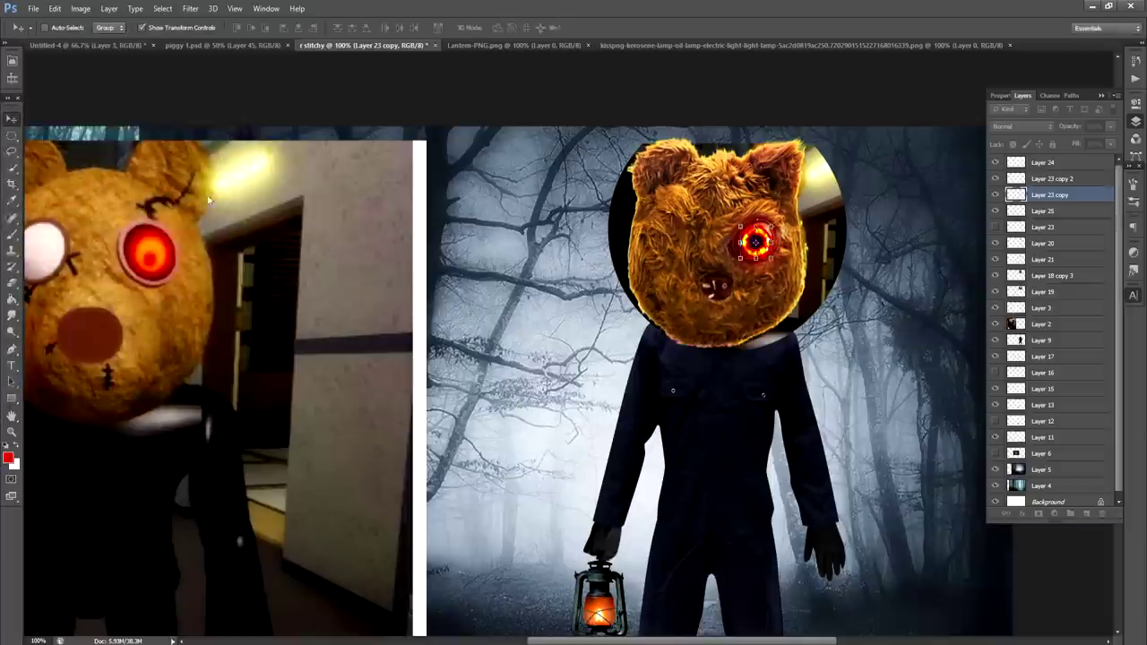
# Give the white eye on Layer 27 an Inner Shadow with 17% choke and a faint linear black-to-white Gradient Overlay
pyautogui.click(11, 432)
pyautogui.keyDown('alt'); pyautogui.click(498, 349); pyautogui.keyUp('alt')
pyautogui.keyDown('alt'); pyautogui.click(499, 350); pyautogui.keyUp('alt')
pyautogui.keyDown('alt'); pyautogui.click(499, 350); pyautogui.keyUp('alt')
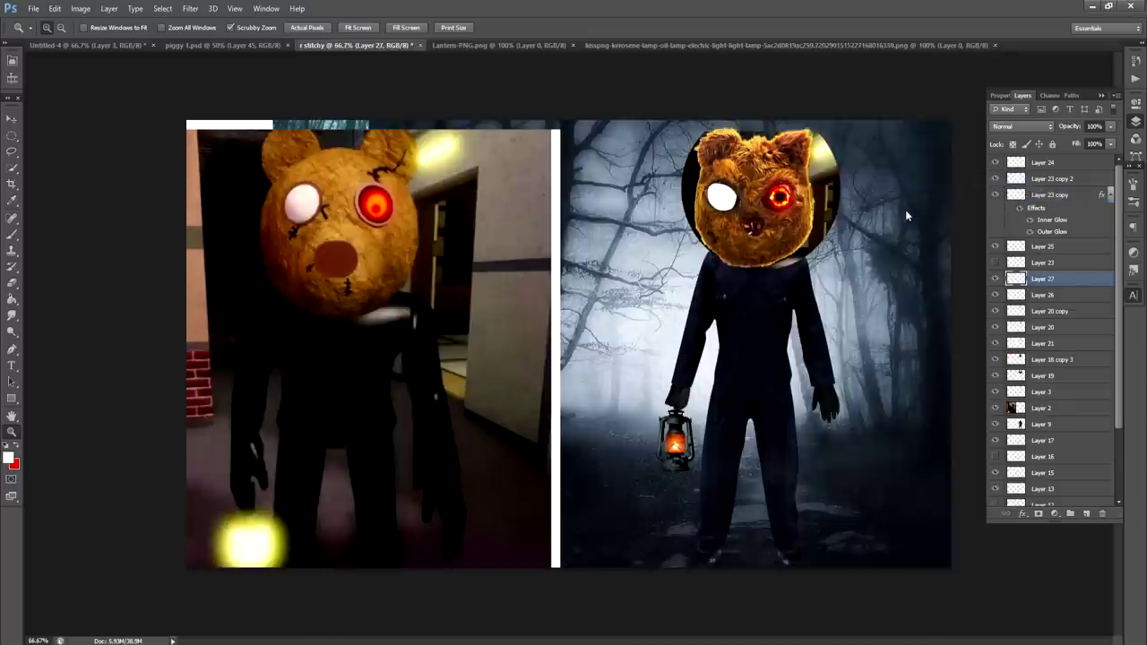
pyautogui.doubleClick(1088, 279)
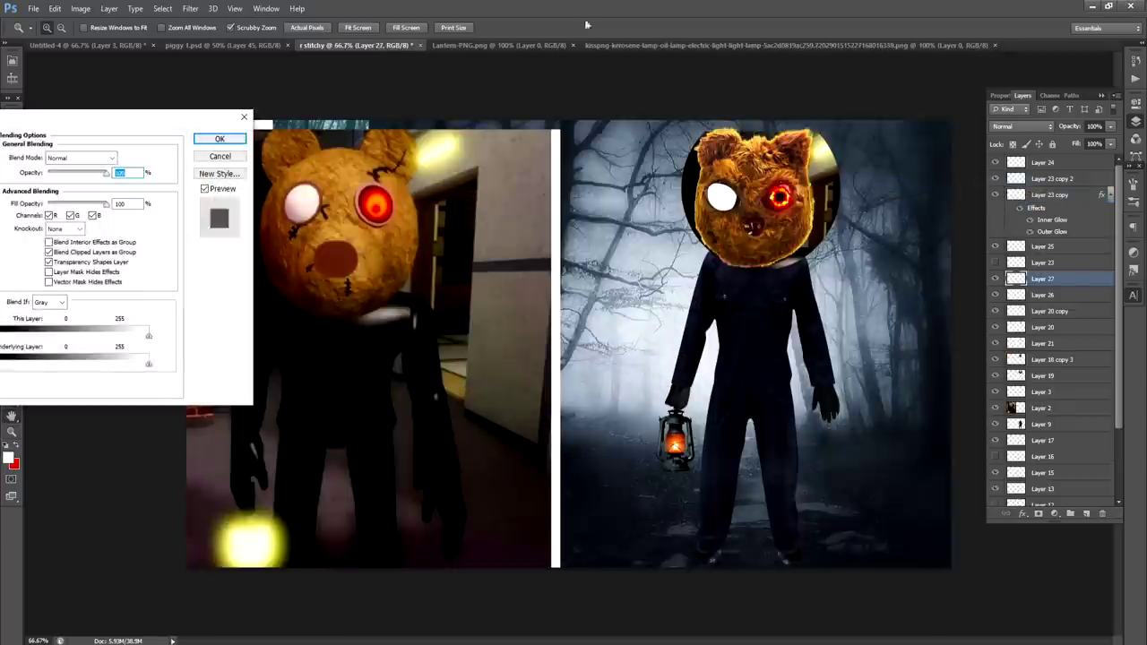
pyautogui.click(0, 220)
pyautogui.moveTo(41, 240); pyautogui.dragTo(46, 242)
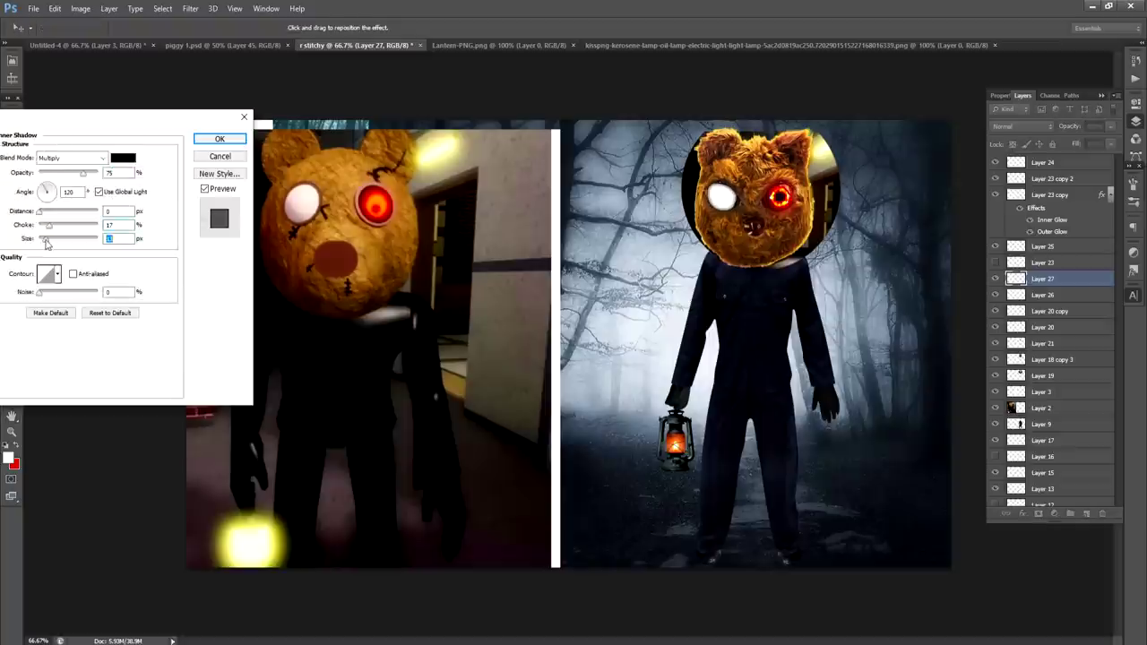
pyautogui.click(0, 273)
pyautogui.moveTo(51, 176); pyautogui.dragTo(47, 178)
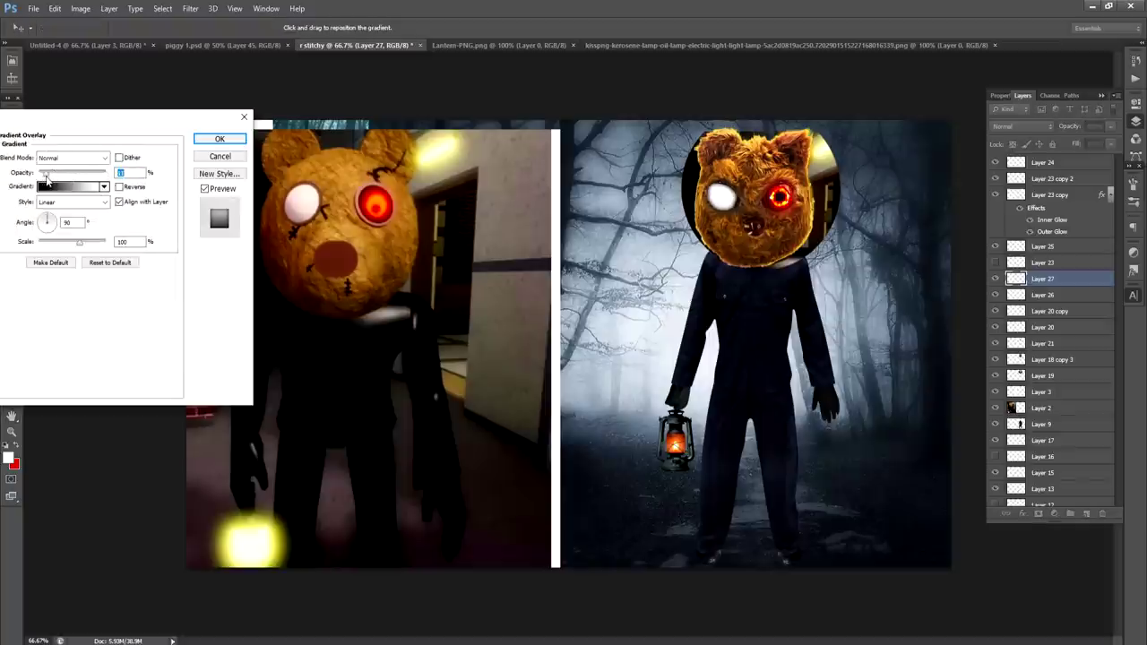
pyautogui.press('Return')
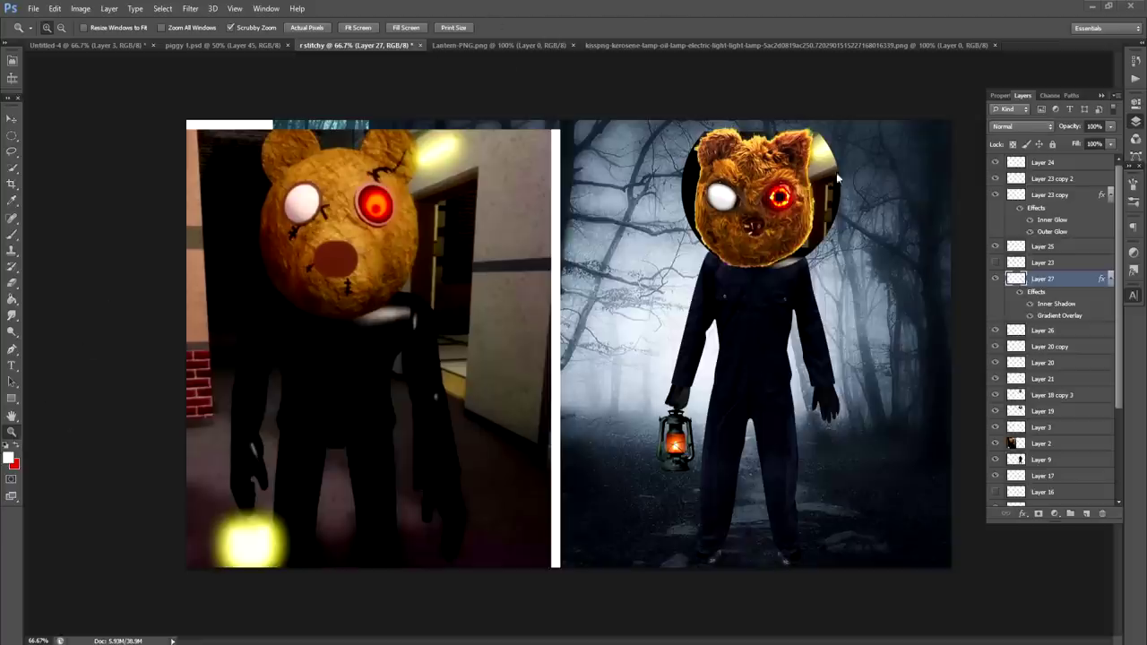
# Paste the bloodshot eye photo above Layer 27 and move its veined white over the bear's white eye
pyautogui.click(854, 153)
pyautogui.click(854, 153)
pyautogui.click(523, 251)
pyautogui.hotkey('ctrl', 'v')
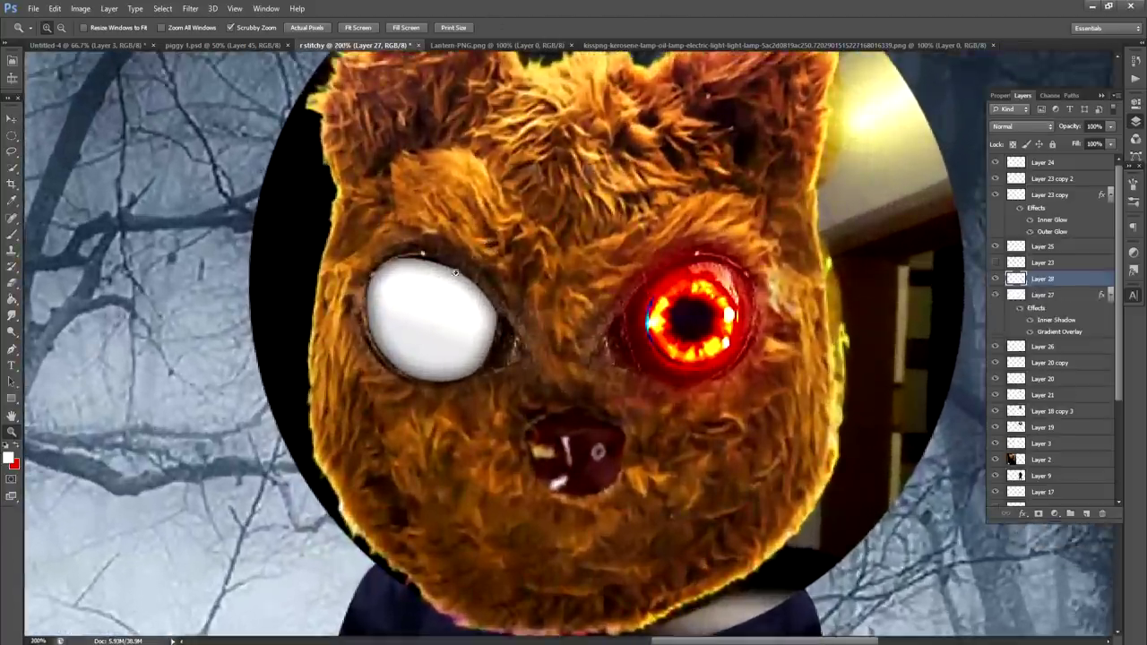
pyautogui.click(13, 119)
pyautogui.moveTo(184, 424); pyautogui.dragTo(230, 194)
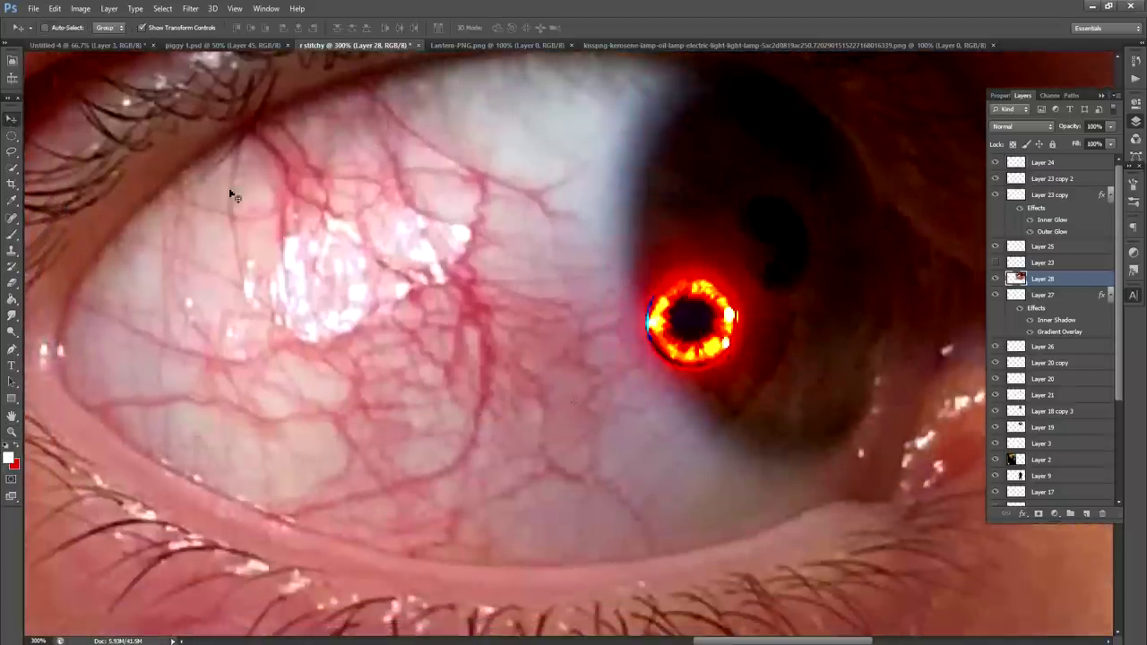
pyautogui.click(12, 138)
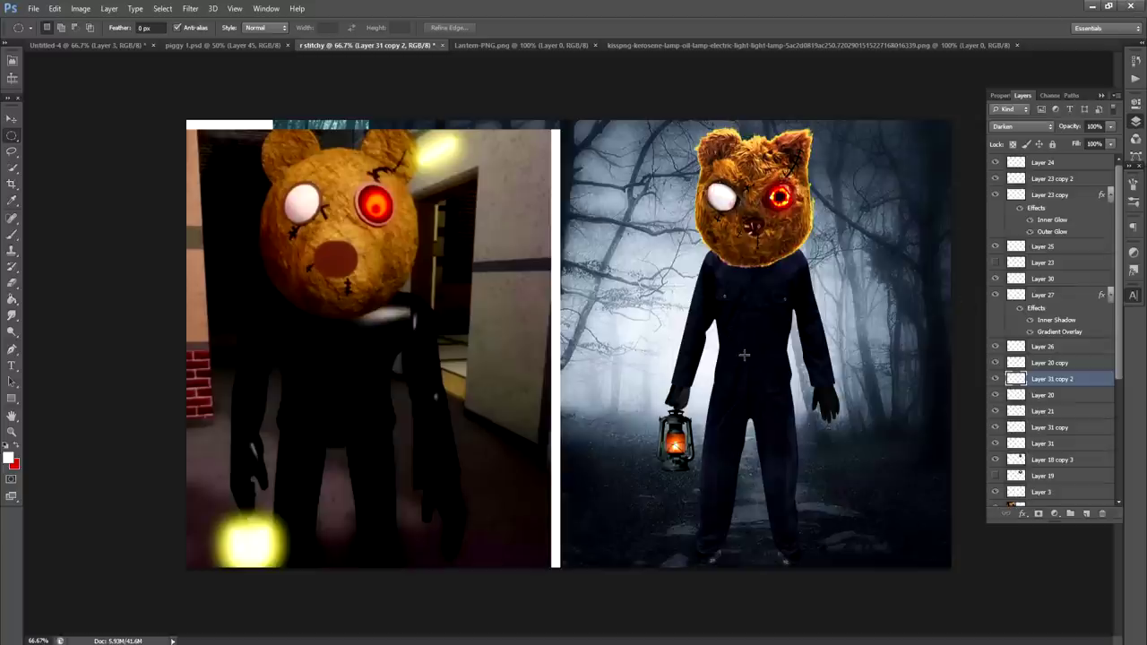
# Crop the canvas to the forest scene around the bear, leaving out the reference picture
pyautogui.scroll(-5, 998, 330)
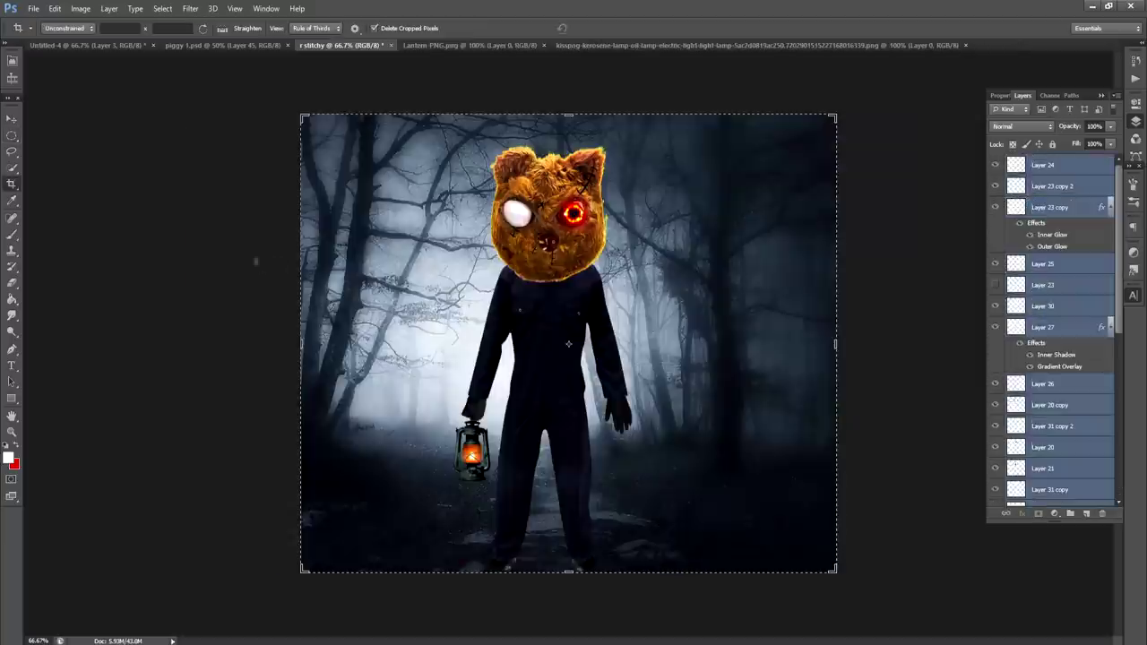
pyautogui.click(11, 118)
pyautogui.scroll(-6, 1075, 403)
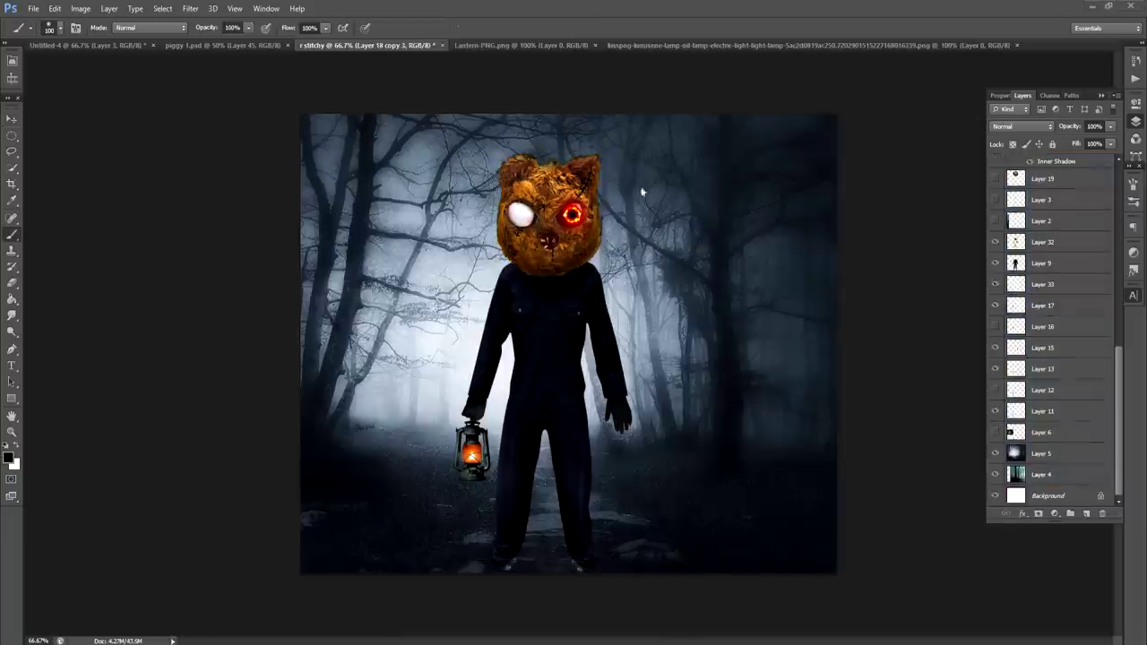
# Paste the smoke photo on a new layer above Layer 35 at the head of the layer stack
pyautogui.scroll(5, 1049, 202)
pyautogui.click(1052, 191)
pyautogui.scroll(3, 1052, 191)
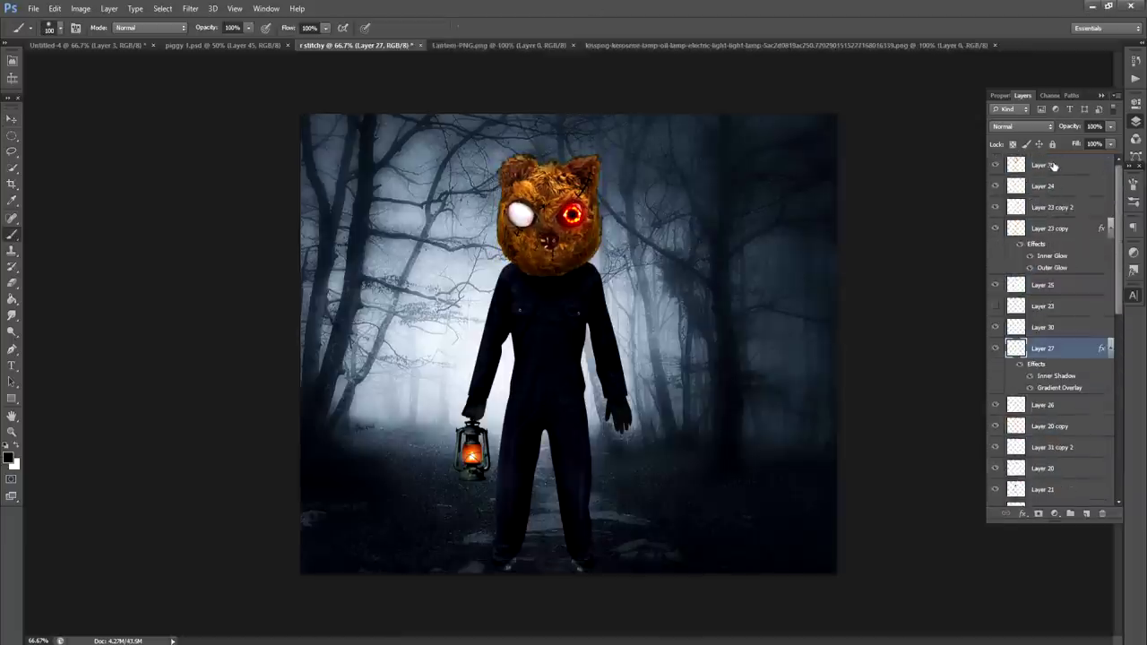
pyautogui.click(1051, 167)
pyautogui.hotkey('ctrl', 'v')
pyautogui.click(11, 119)
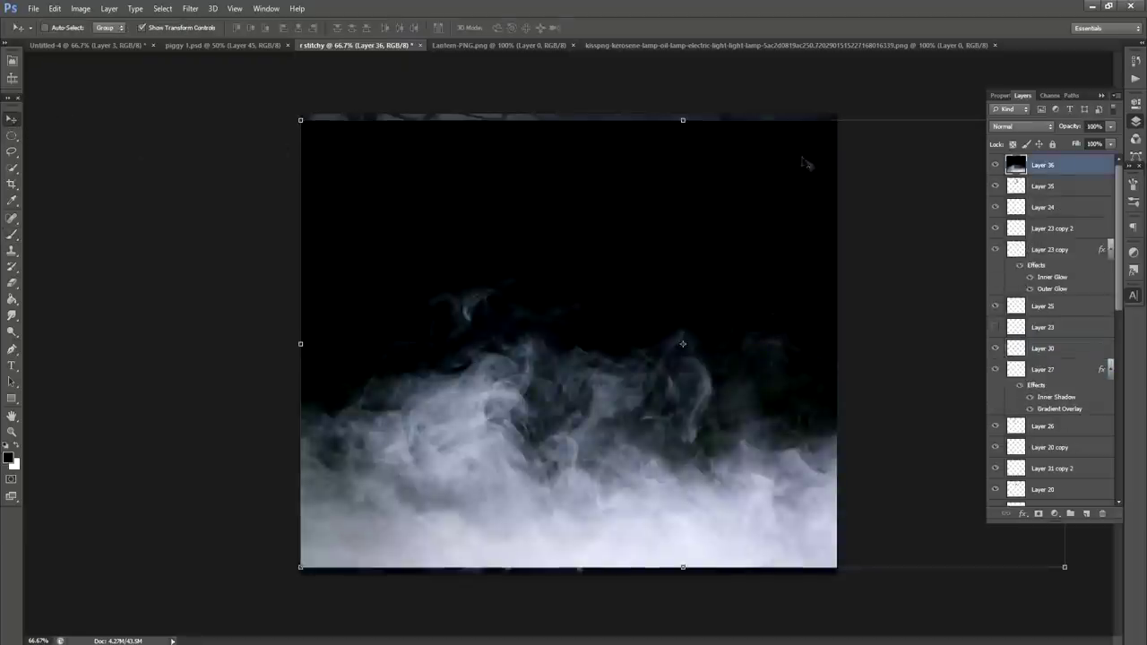
# Set the smoke layer to Screen blending, shrink it, and place it along the ground around the bear's feet
pyautogui.click(1020, 126)
pyautogui.click(1024, 240)
pyautogui.moveTo(301, 120); pyautogui.dragTo(448, 205)
pyautogui.moveTo(552, 312); pyautogui.dragTo(375, 362)
pyautogui.press('Return')
pyautogui.moveTo(650, 416); pyautogui.dragTo(615, 460)
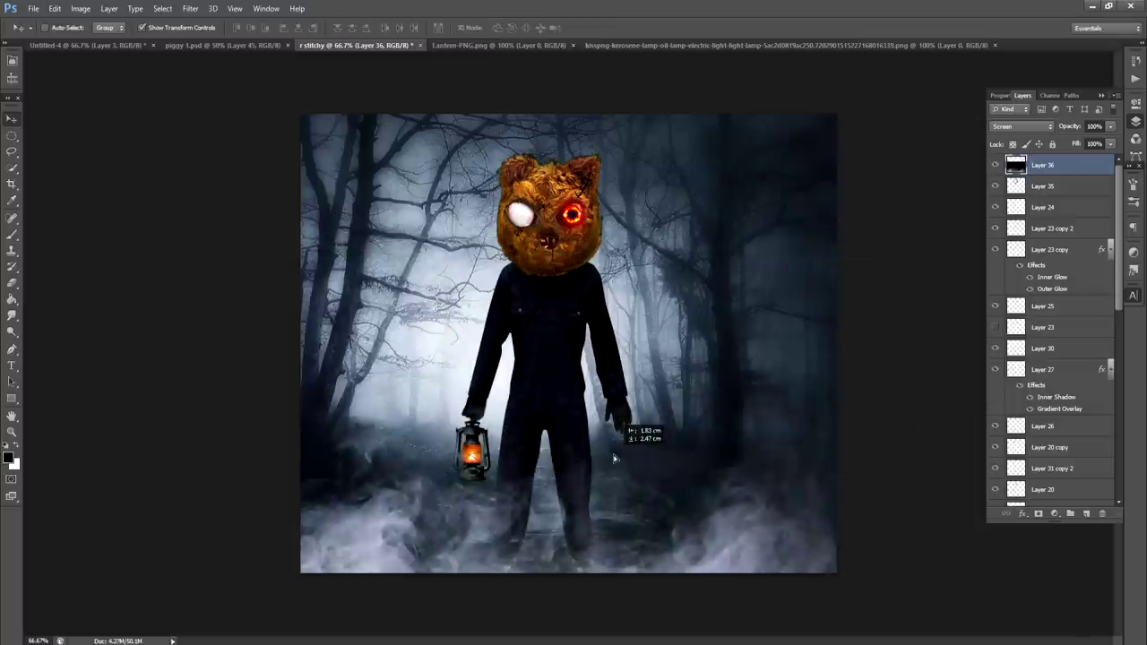
# Duplicate the smoke layer and move a smoke layer down the stack to sit behind the bear
pyautogui.hotkey('ctrl', 'j')
pyautogui.moveTo(1042, 184)
pyautogui.mouseDown()
pyautogui.moveTo(1066, 438)
pyautogui.moveTo(1061, 620)
pyautogui.mouseUp()
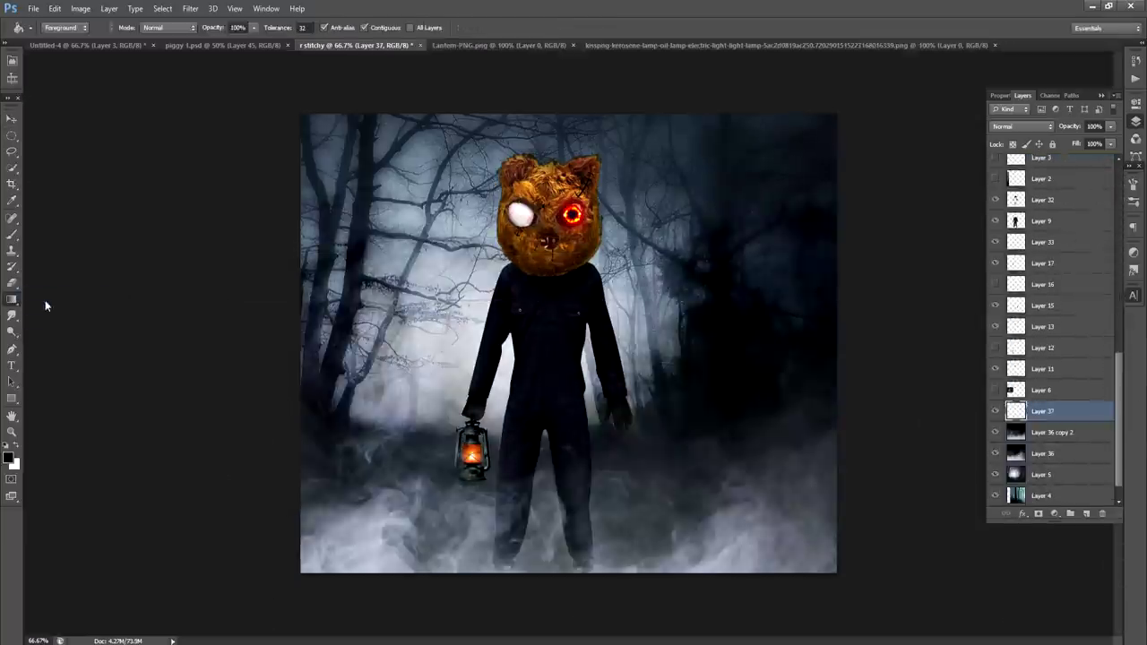
pyautogui.click(45, 304)
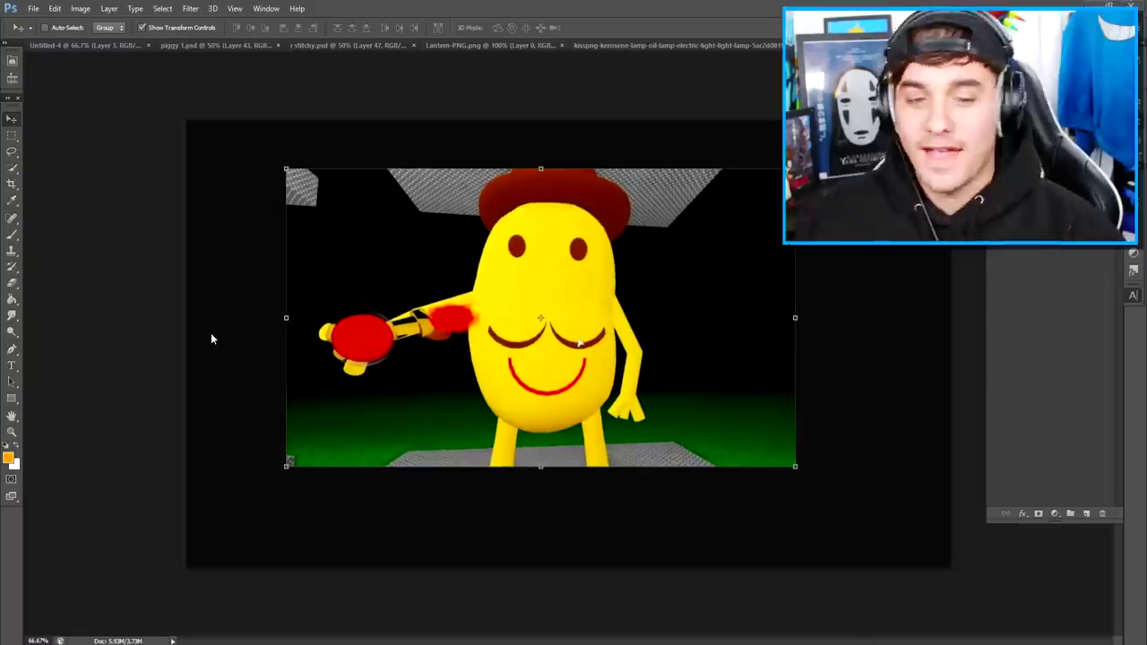
# Delete the placed picture of the yellow character and paste a potato cut-out into the document
pyautogui.moveTo(388, 321); pyautogui.dragTo(416, 316)
pyautogui.press('Delete')
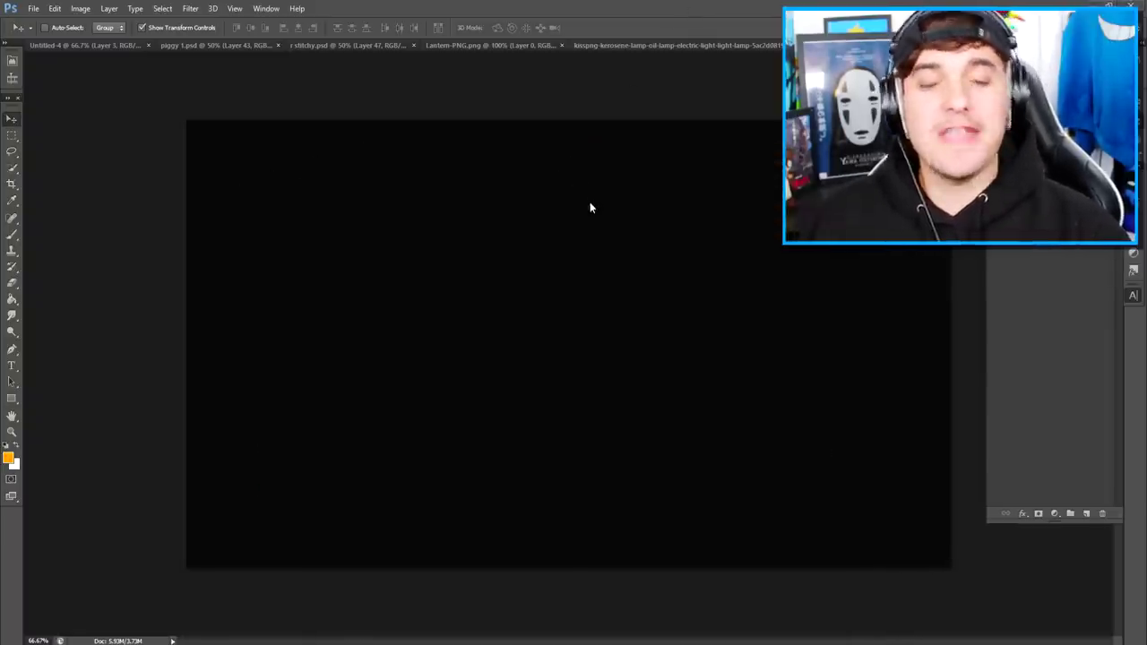
pyautogui.hotkey('ctrl', 'v')
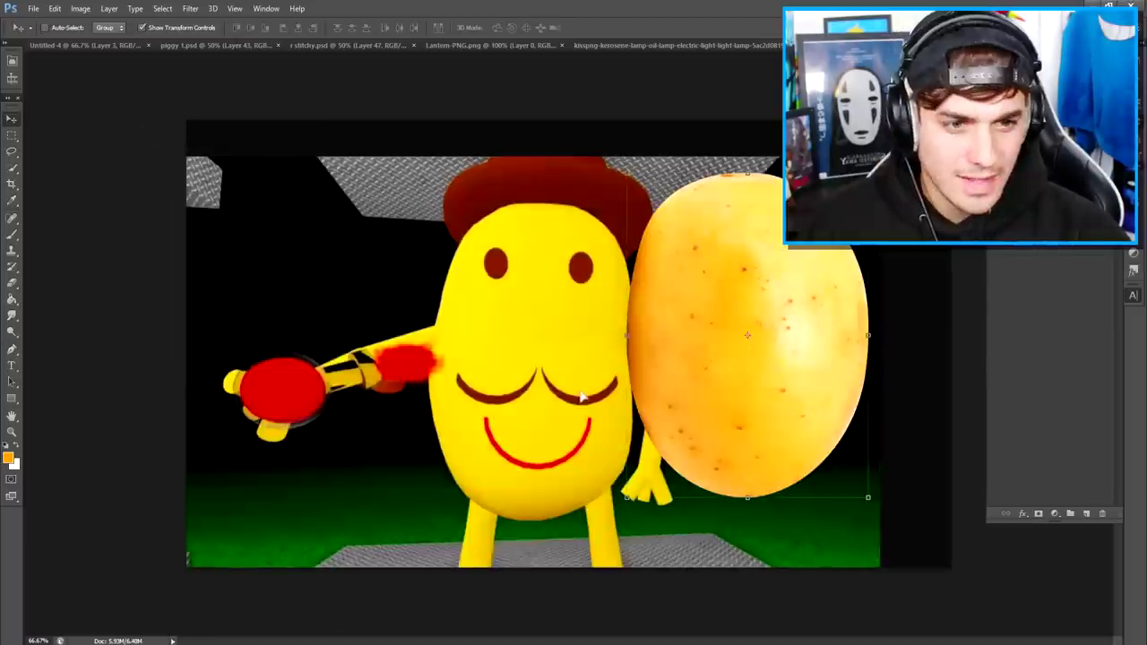
# Place the potato over the yellow character's body and warp its sides to match the body outline
pyautogui.moveTo(801, 280); pyautogui.dragTo(589, 307)
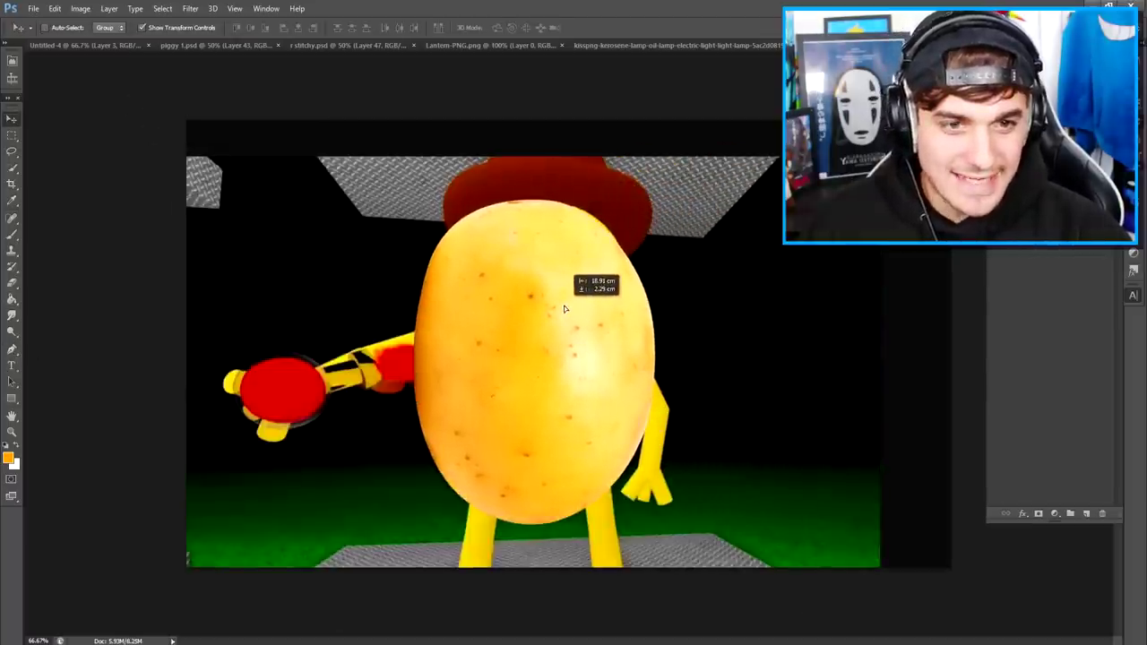
pyautogui.click(55, 8)
pyautogui.moveTo(161, 255)
pyautogui.click(261, 330)
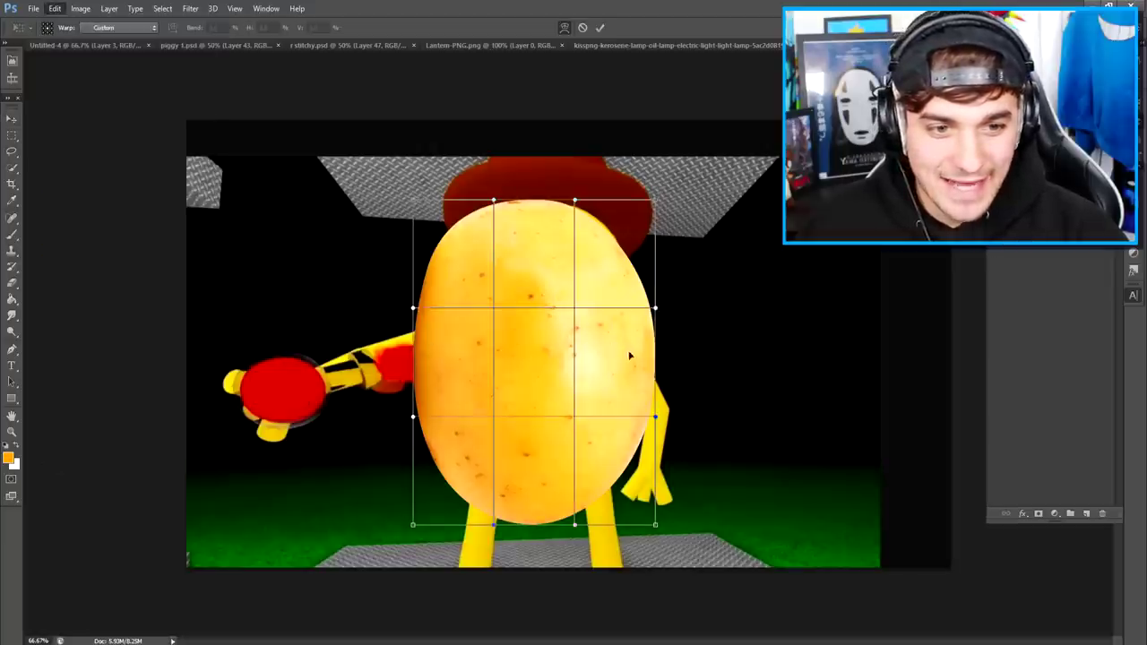
pyautogui.moveTo(652, 363); pyautogui.dragTo(623, 363)
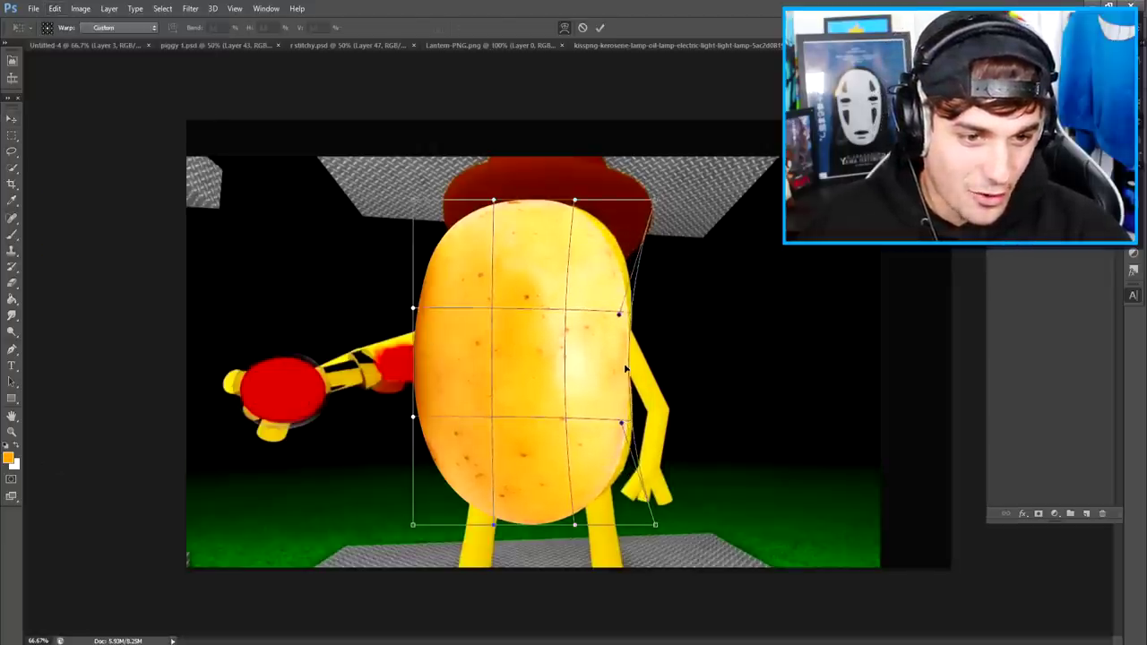
pyautogui.press('Return')
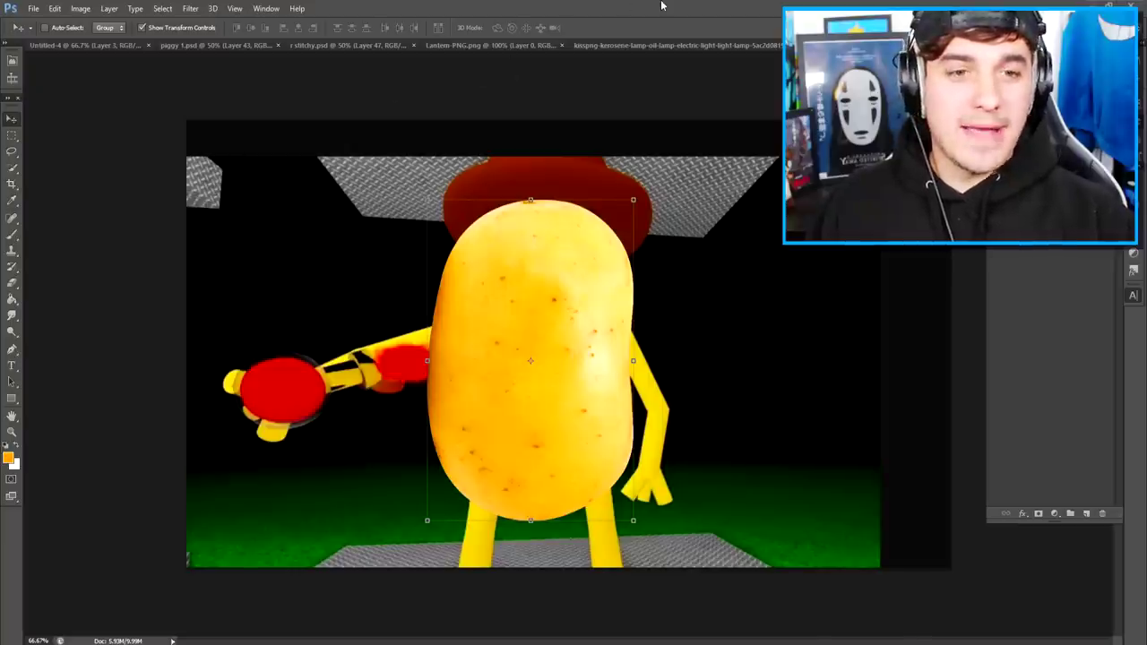
# Paste the photo of a whole and a halved potato over the character and ready the Pen tool
pyautogui.hotkey('ctrl', 'v')
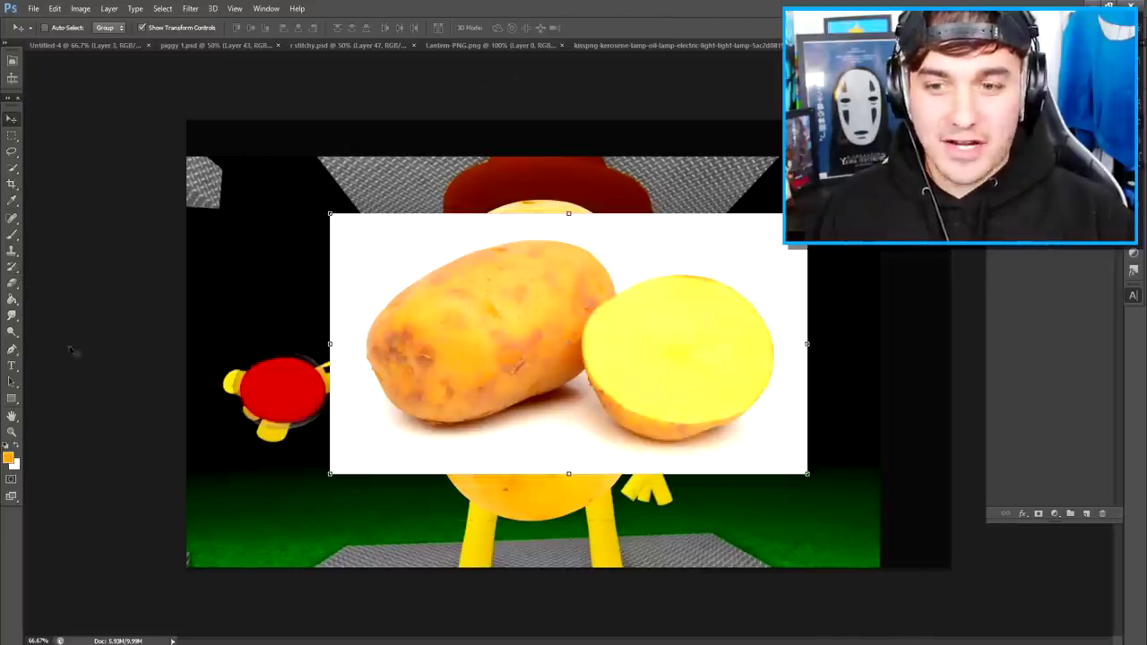
pyautogui.click(12, 432)
pyautogui.click(585, 300)
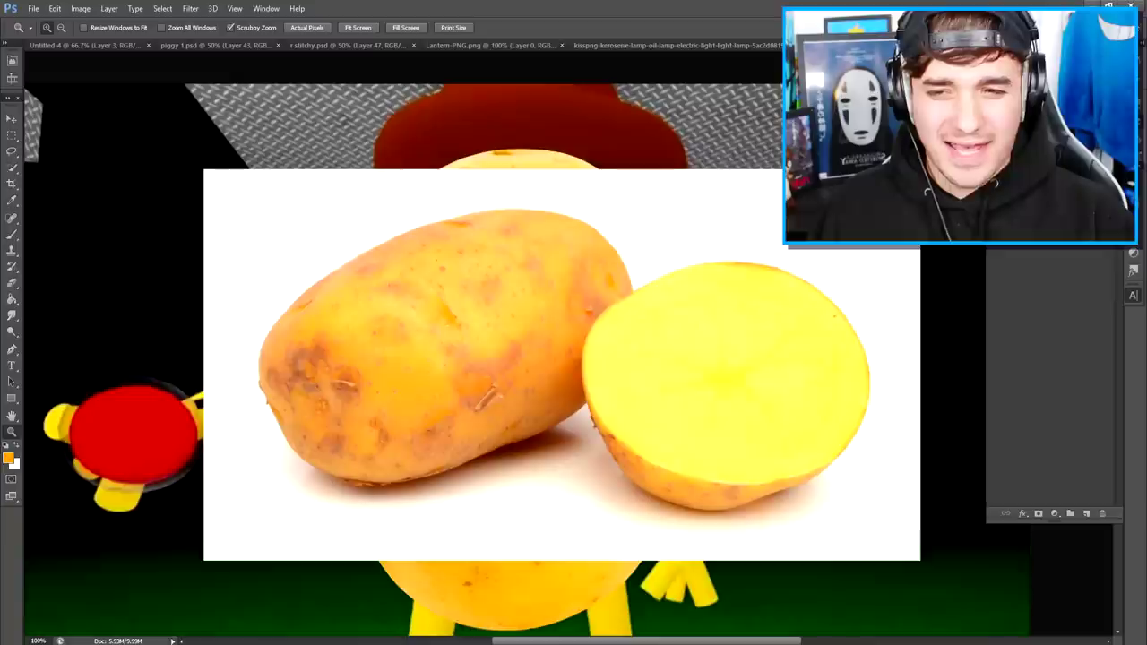
pyautogui.click(11, 351)
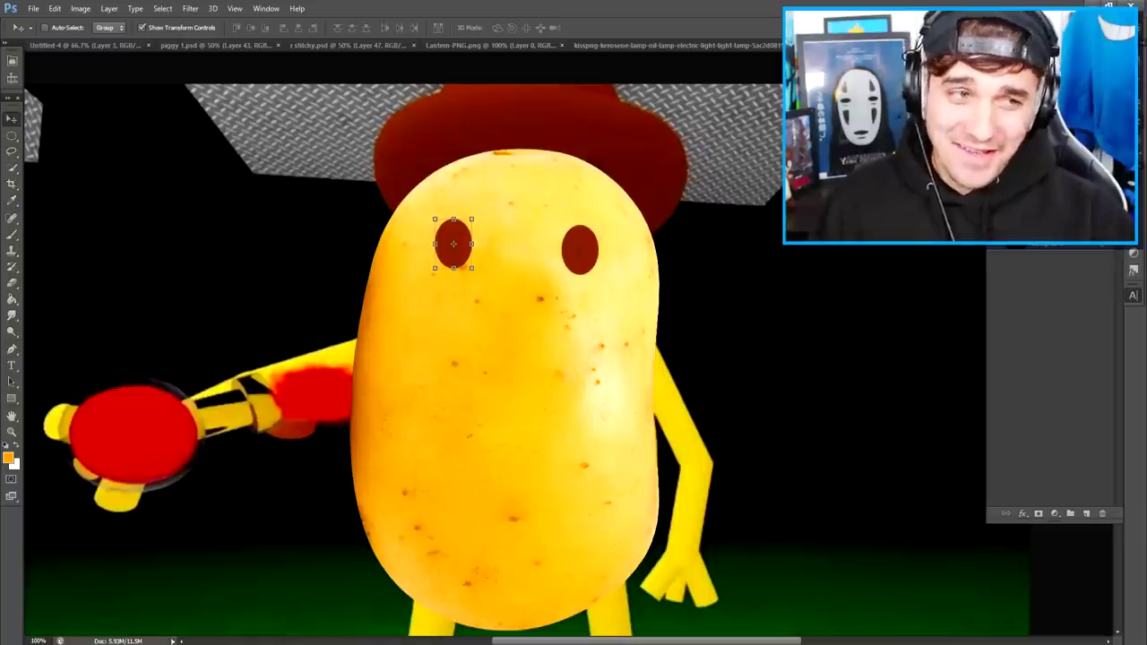
# Adjust the colour of the cowboy hat to a redder brown to match the reference character's hat
pyautogui.scroll(2, 691, 249)
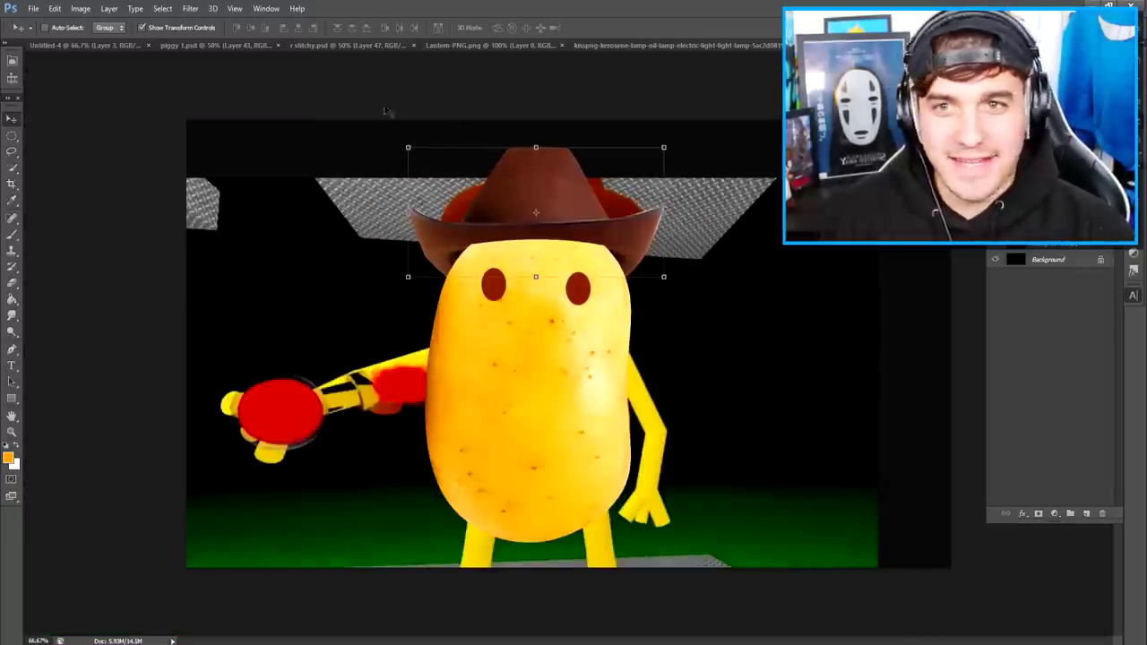
pyautogui.click(82, 8)
pyautogui.moveTo(100, 39)
pyautogui.click(285, 105)
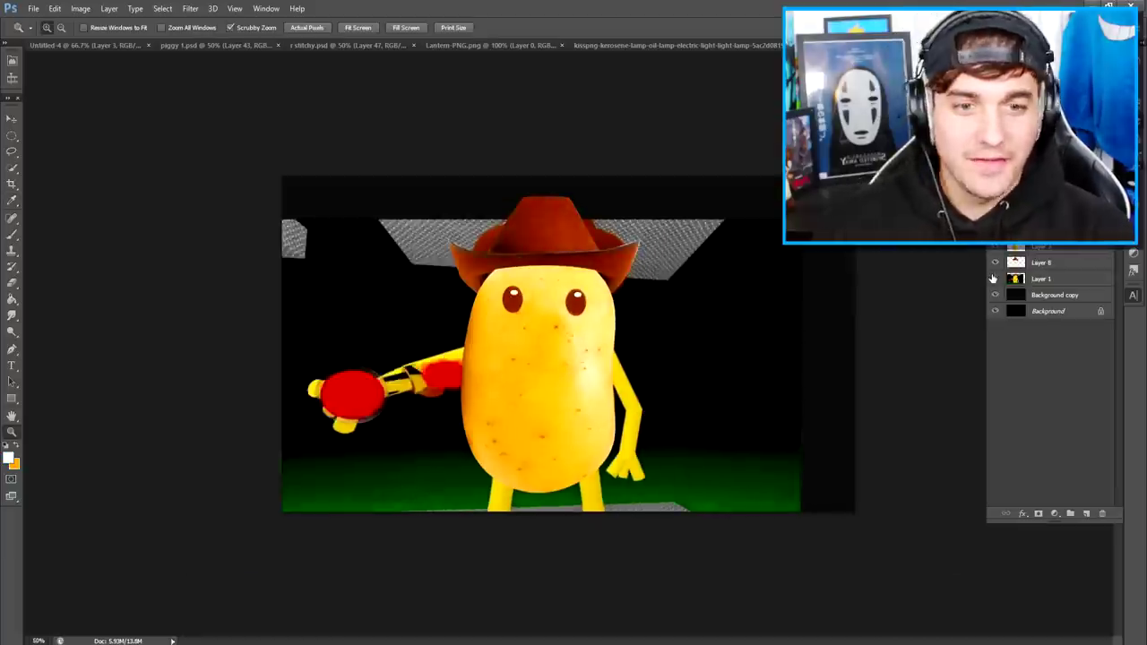
# Hide the reference character's layer and paste in the brown moustache image
pyautogui.click(995, 277)
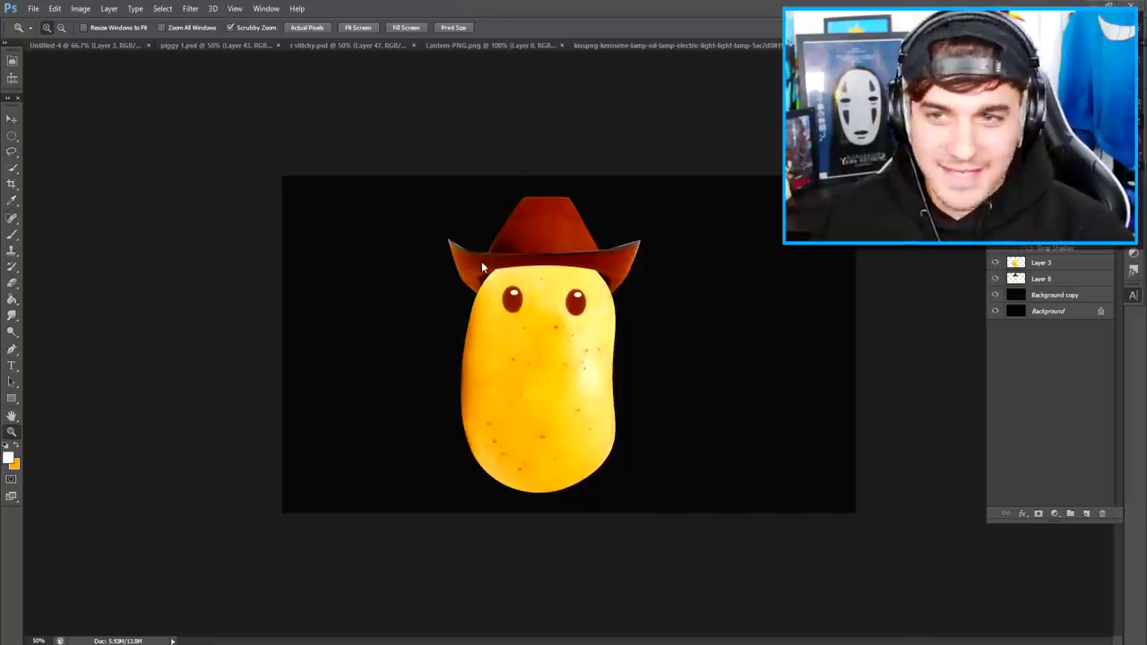
pyautogui.hotkey('ctrl', 'v')
pyautogui.click(11, 119)
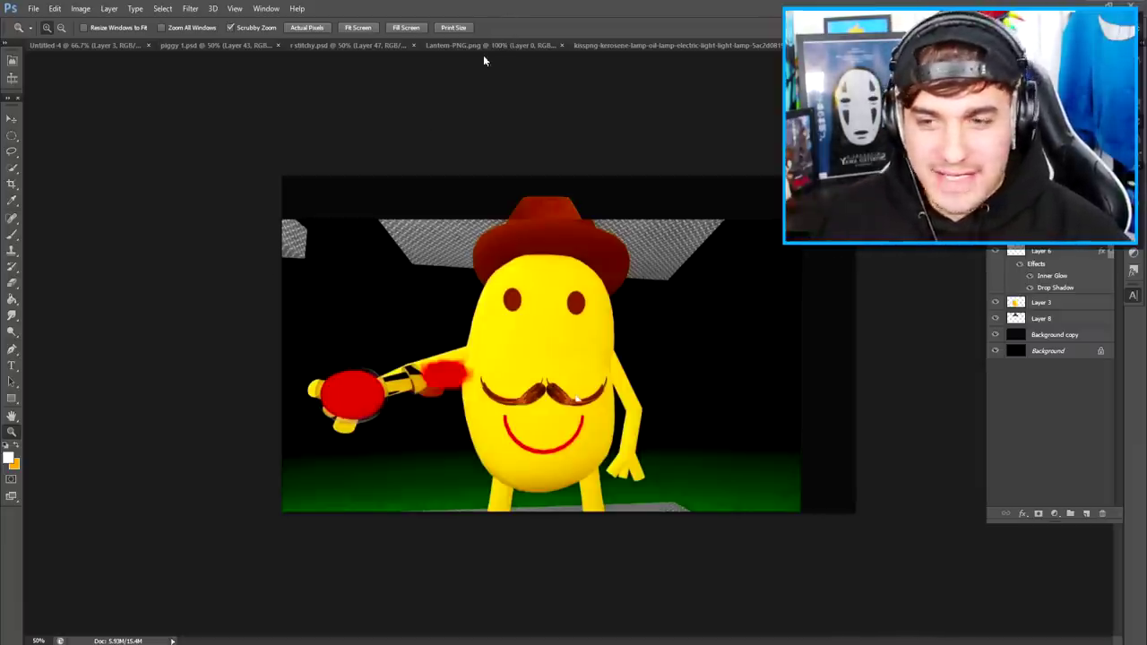
# Paste the lips photo and trace the lower lip with a closed Pen path
pyautogui.hotkey('ctrl', 'v')
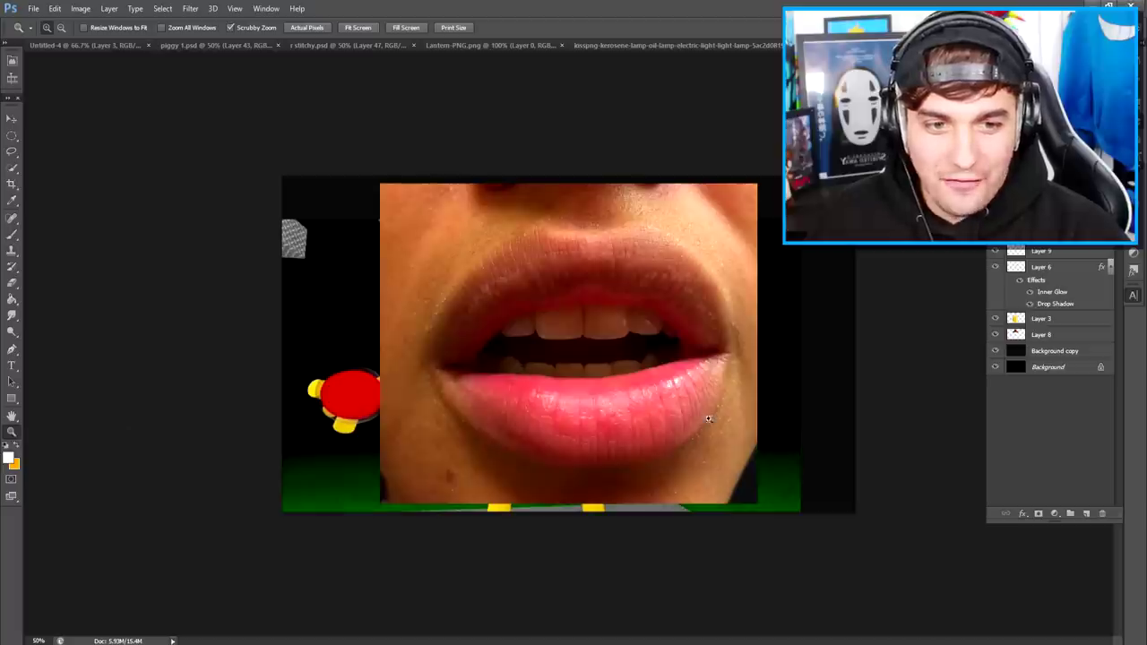
pyautogui.click(608, 394)
pyautogui.click(11, 350)
pyautogui.click(403, 375)
pyautogui.moveTo(739, 359); pyautogui.dragTo(869, 316)
pyautogui.click(776, 352)
pyautogui.moveTo(701, 484); pyautogui.dragTo(615, 517)
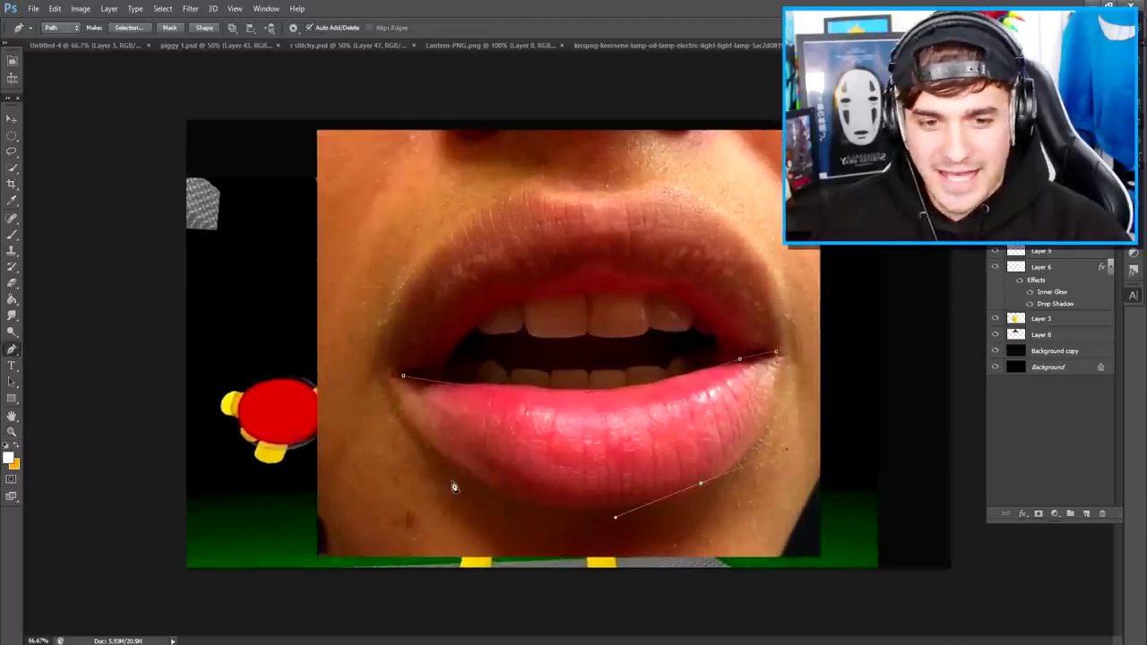
pyautogui.moveTo(461, 477); pyautogui.dragTo(419, 453)
pyautogui.click(403, 376)
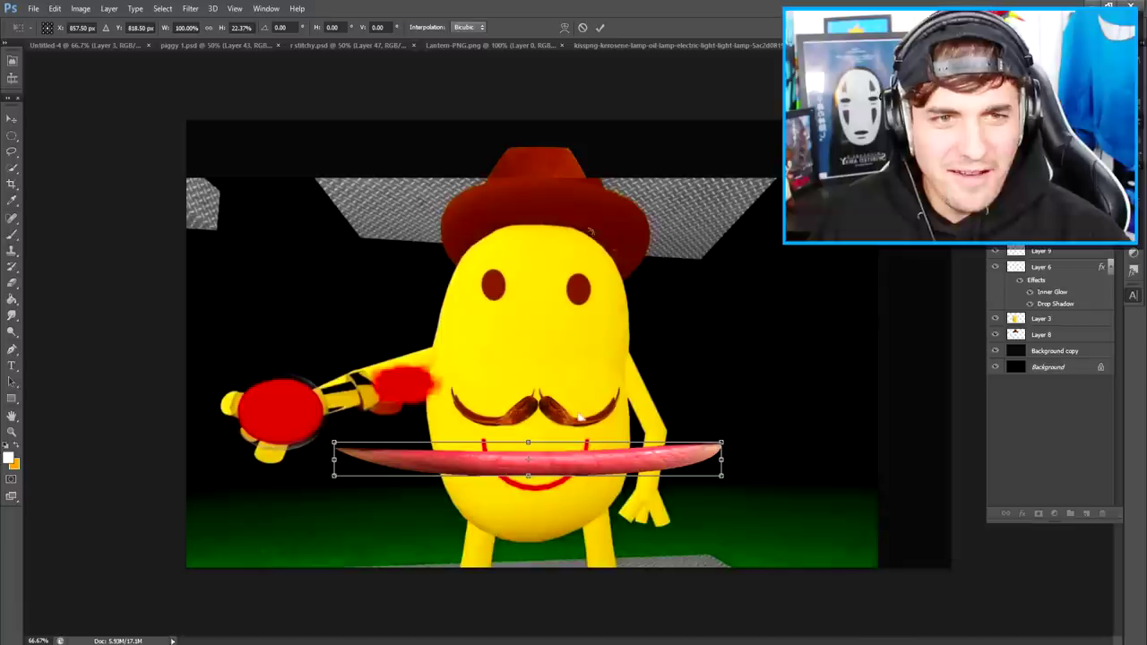
# Flatten the lower lip cut-out to 22.37% height and bend it into a smile-shaped curve
pyautogui.click(599, 28)
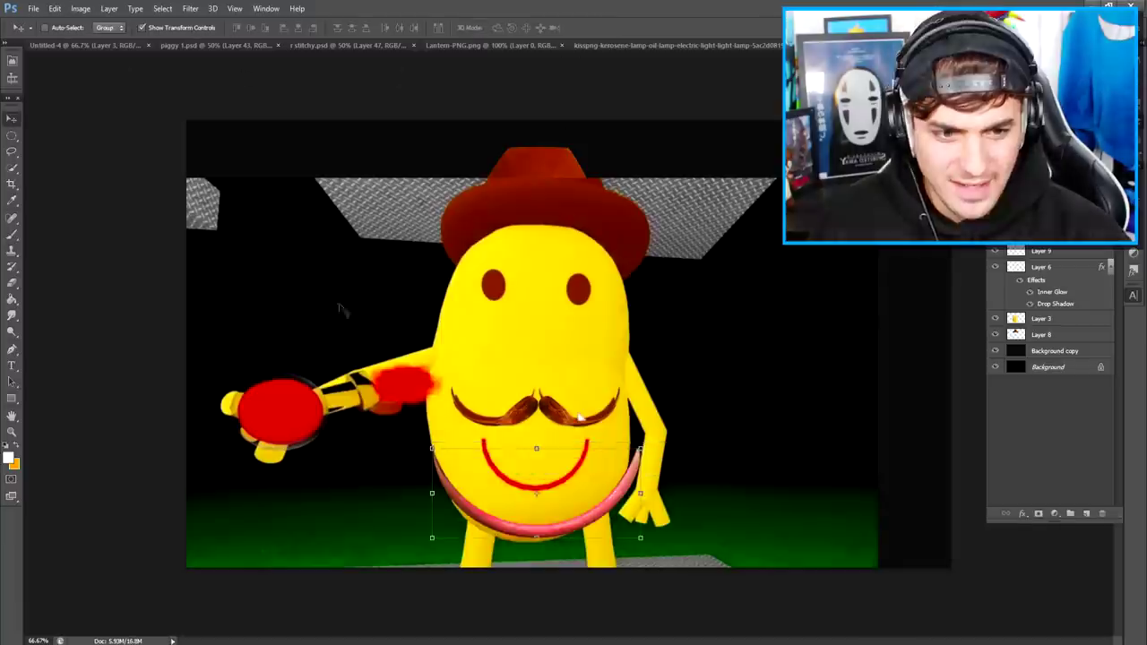
# Shrink the lip curve to fit over the reference character's smile and adjust its colour to a deeper red
pyautogui.moveTo(639, 448); pyautogui.dragTo(538, 428)
pyautogui.click(600, 28)
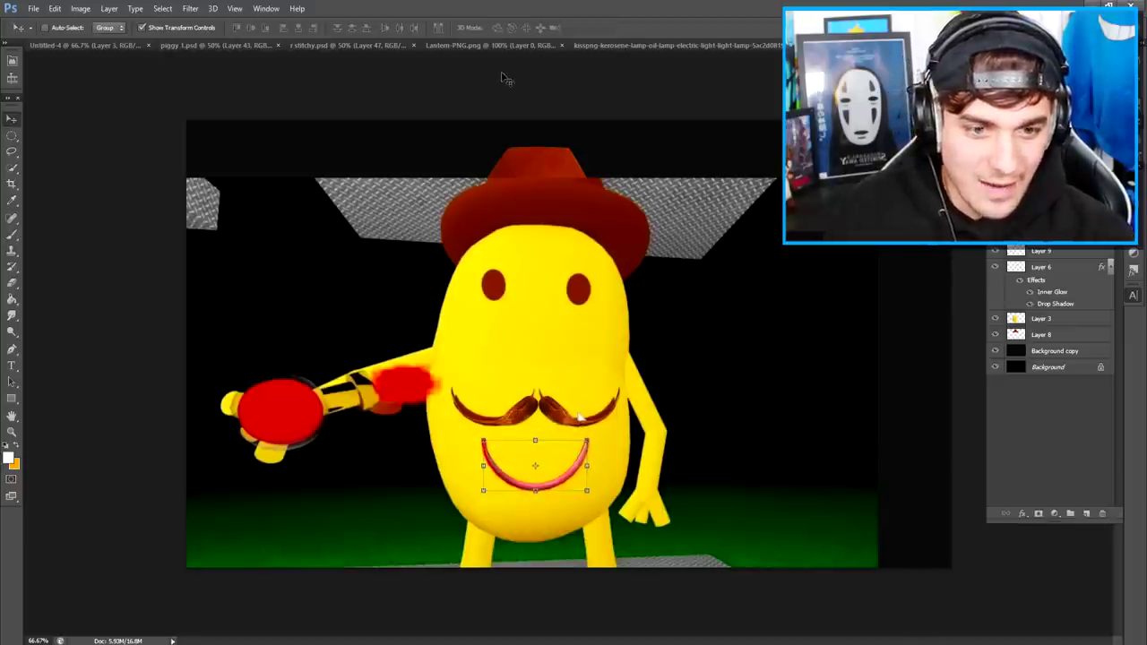
pyautogui.click(80, 9)
pyautogui.moveTo(100, 41)
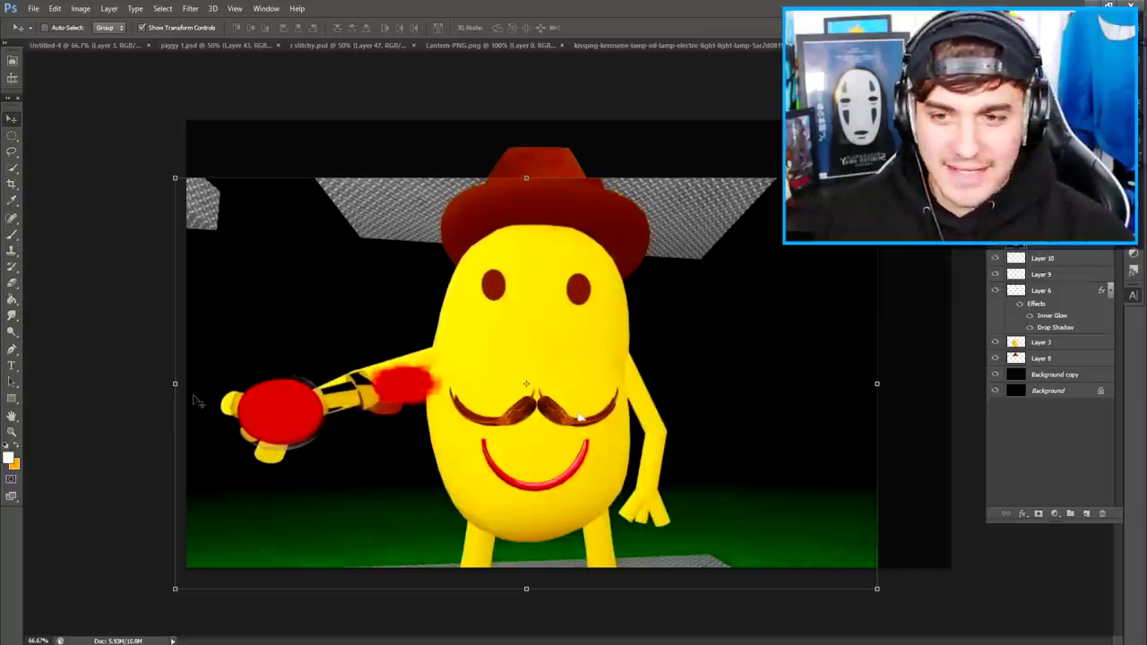
# Trace the reference character's two legs with closed Pen paths from the body down past the canvas edge
pyautogui.click(12, 349)
pyautogui.click(468, 519)
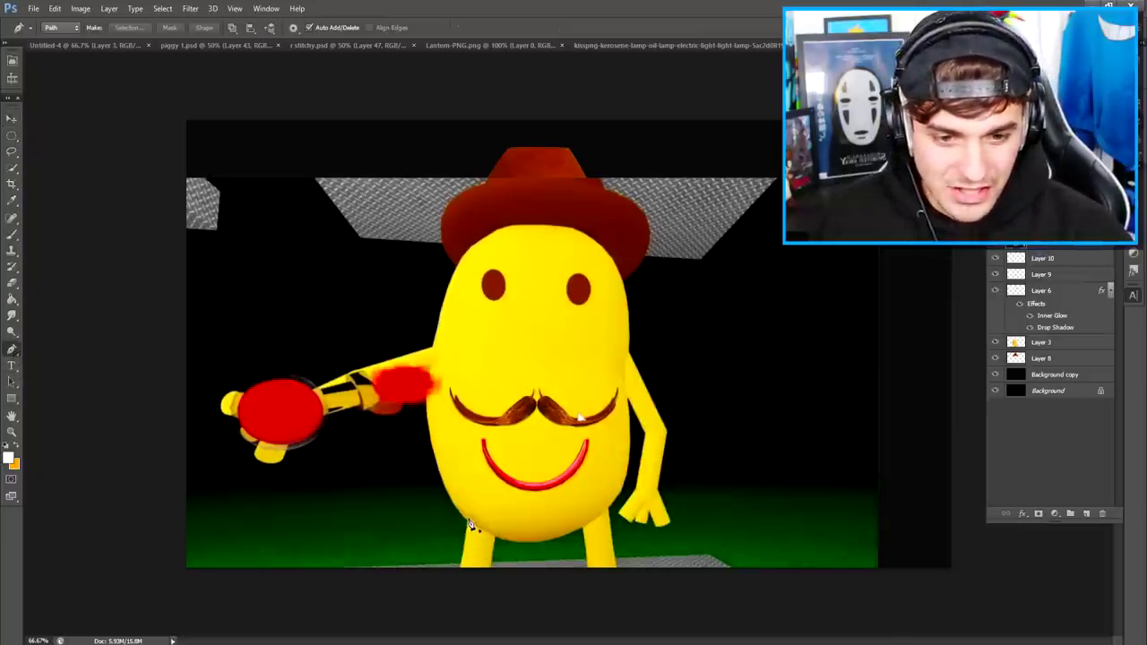
pyautogui.click(460, 574)
pyautogui.click(488, 574)
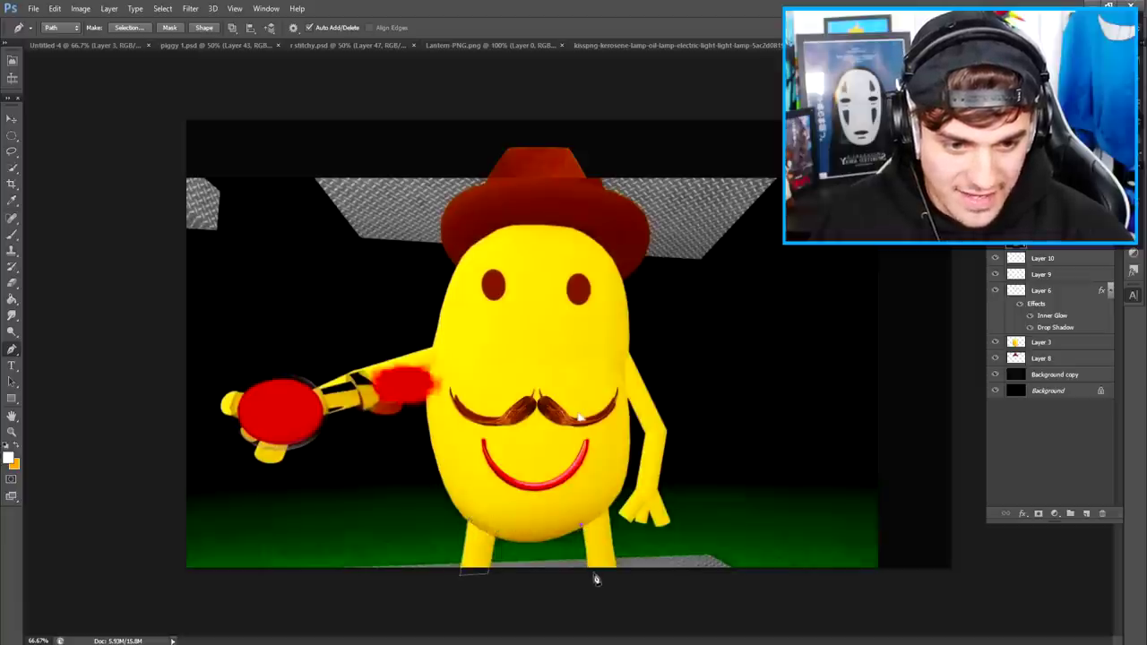
# Move the leg-shaped selection onto the potato's body and copy that patch of skin to a new layer
pyautogui.click(994, 342)
pyautogui.click(1039, 342)
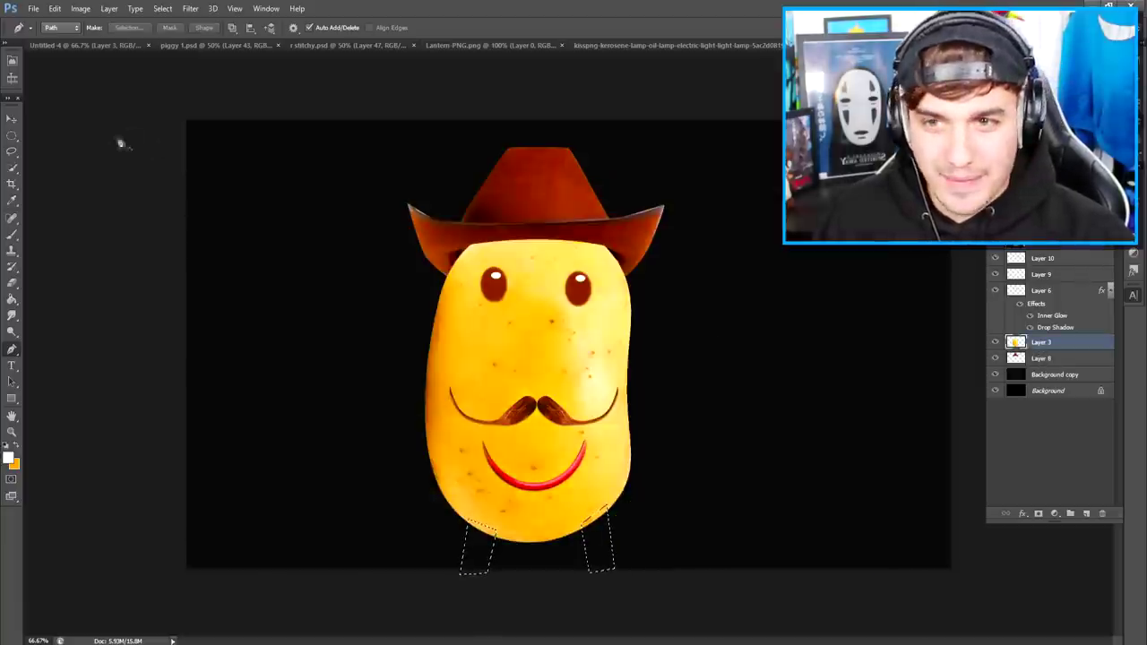
pyautogui.press('m')
pyautogui.moveTo(605, 555); pyautogui.dragTo(574, 377)
pyautogui.hotkey('ctrl', 'j')
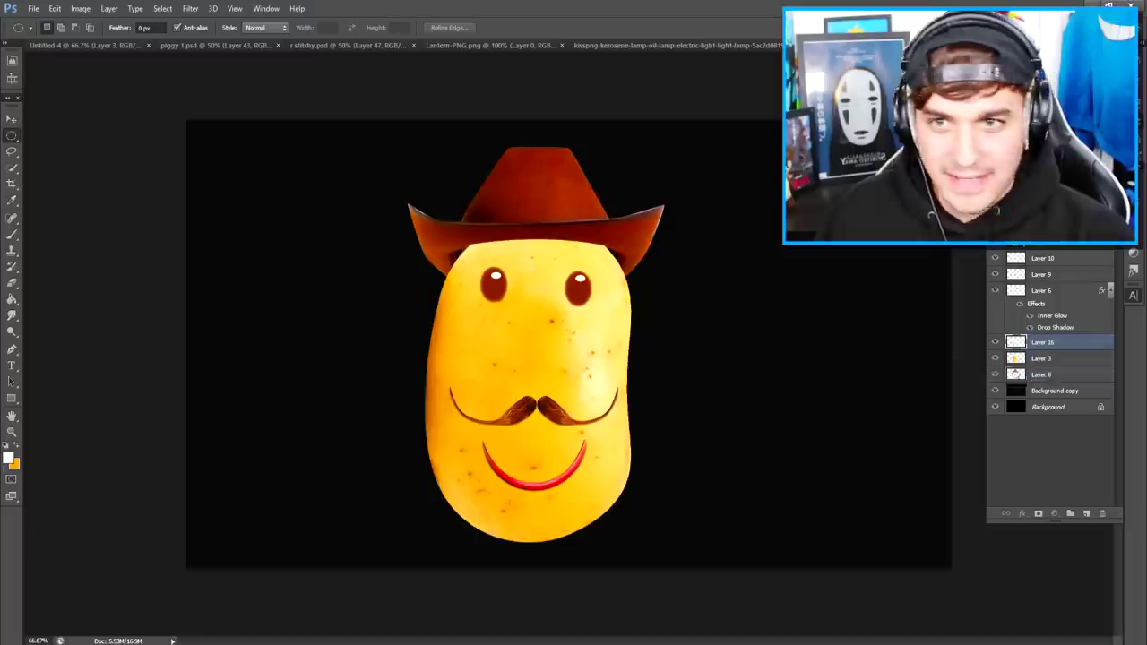
# Send the copied skin pieces behind the potato and hat layers and move them into place as the legs
pyautogui.hotkey('ctrl', '[')
pyautogui.hotkey('ctrl', '[')
pyautogui.press('v')
pyautogui.moveTo(269, 184); pyautogui.dragTo(295, 356)
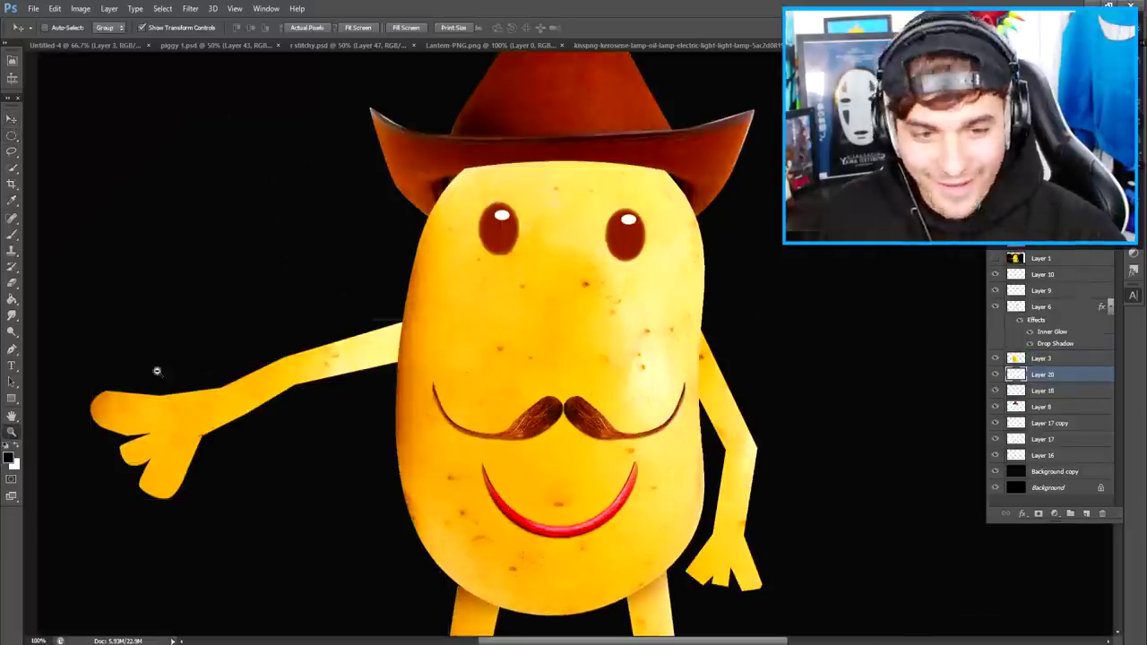
pyautogui.keyDown('alt'); pyautogui.click(159, 369); pyautogui.keyUp('alt')
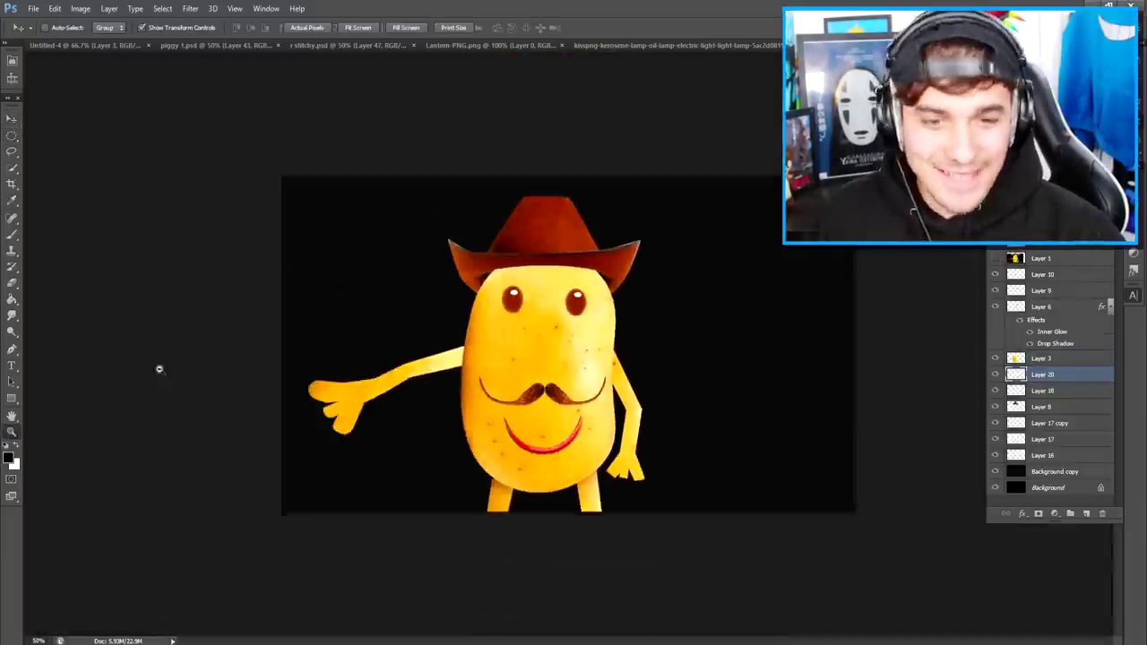
pyautogui.keyDown('alt'); pyautogui.click(159, 369); pyautogui.keyUp('alt')
pyautogui.click(498, 353)
pyautogui.click(498, 353)
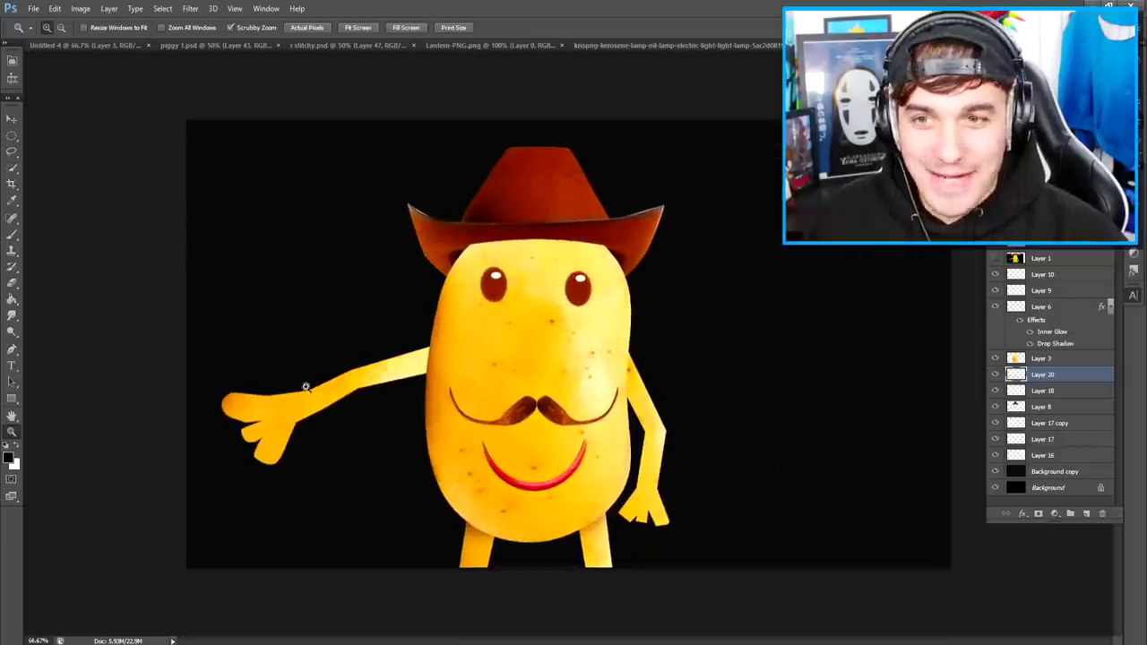
# Load the outstretched arm's outline as a selection, add a new layer above it and enlarge the black brush for shading
pyautogui.click(13, 233)
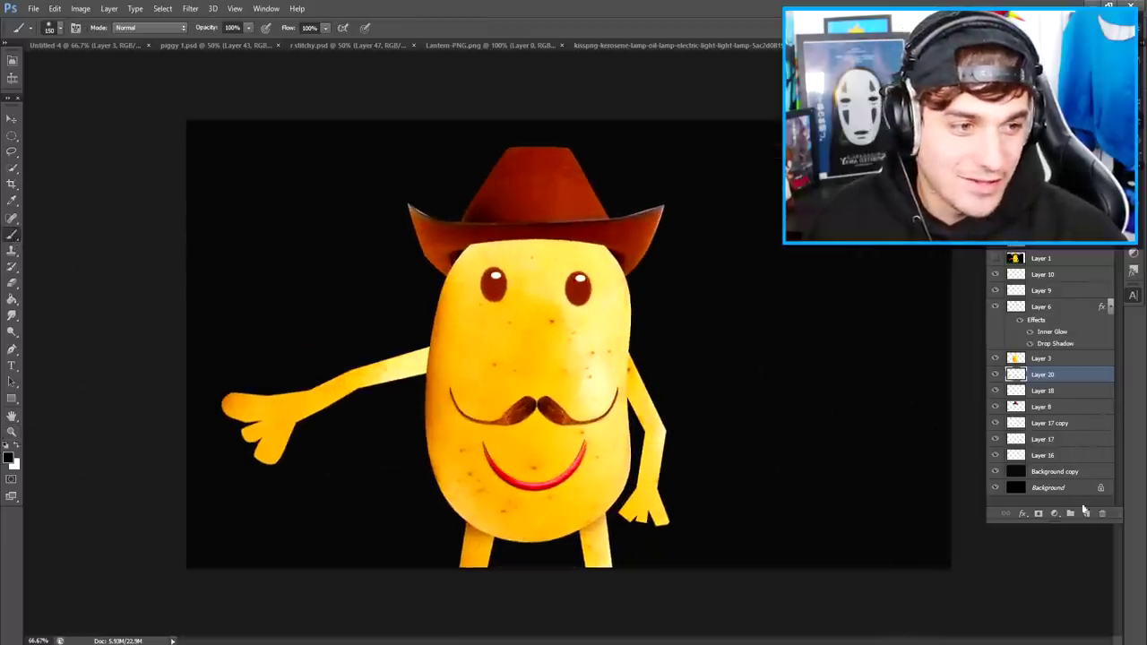
pyautogui.keyDown('ctrl'); pyautogui.click(1014, 376); pyautogui.keyUp('ctrl')
pyautogui.click(1086, 514)
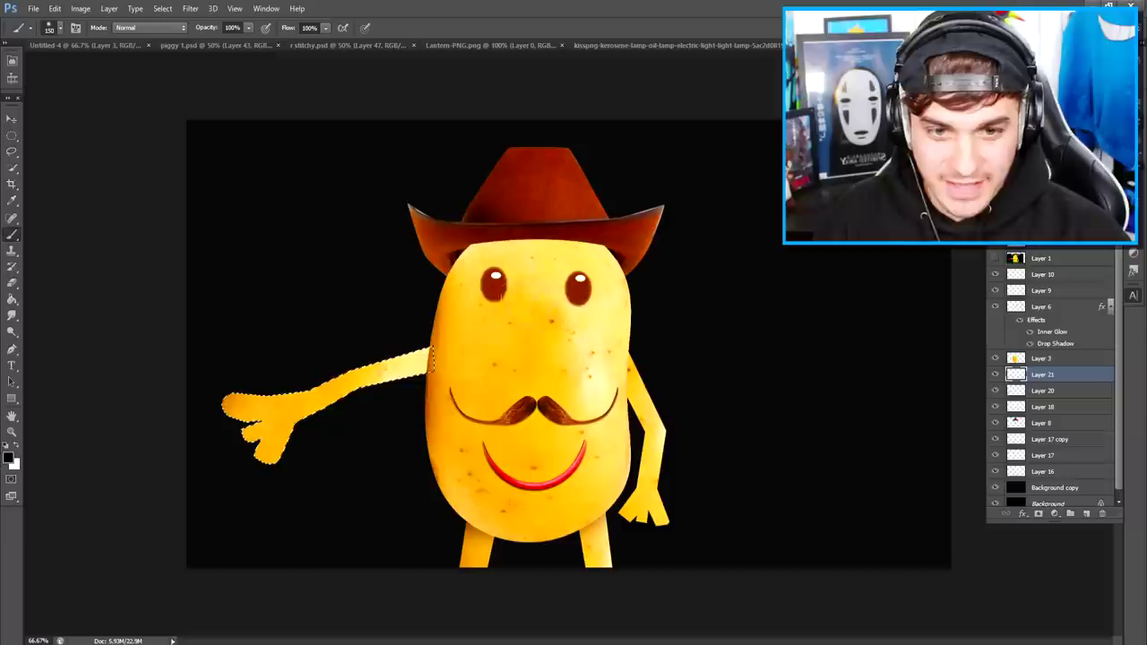
pyautogui.press(']')
pyautogui.press(']')
pyautogui.press(']')
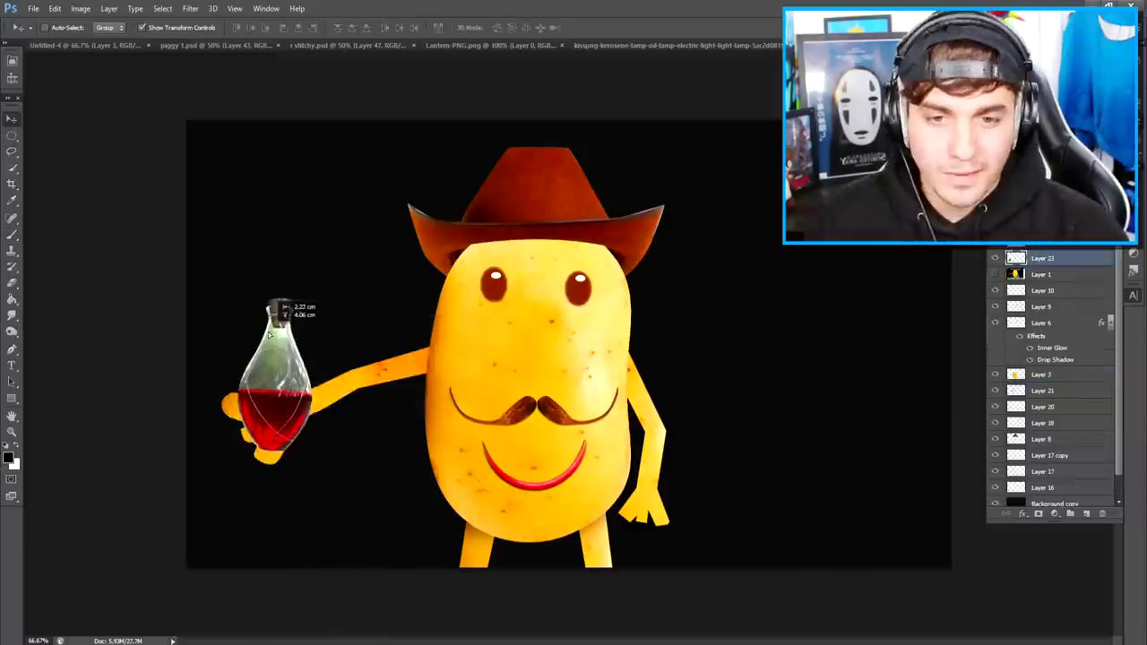
# Place the red potion bottle over the outstretched hand, enlarge it slightly and tilt its neck towards the body
pyautogui.moveTo(268, 331); pyautogui.dragTo(273, 339)
pyautogui.hotkey('ctrl', 't')
pyautogui.moveTo(299, 303); pyautogui.dragTo(359, 286)
pyautogui.moveTo(290, 329); pyautogui.dragTo(310, 327)
pyautogui.press('Return')
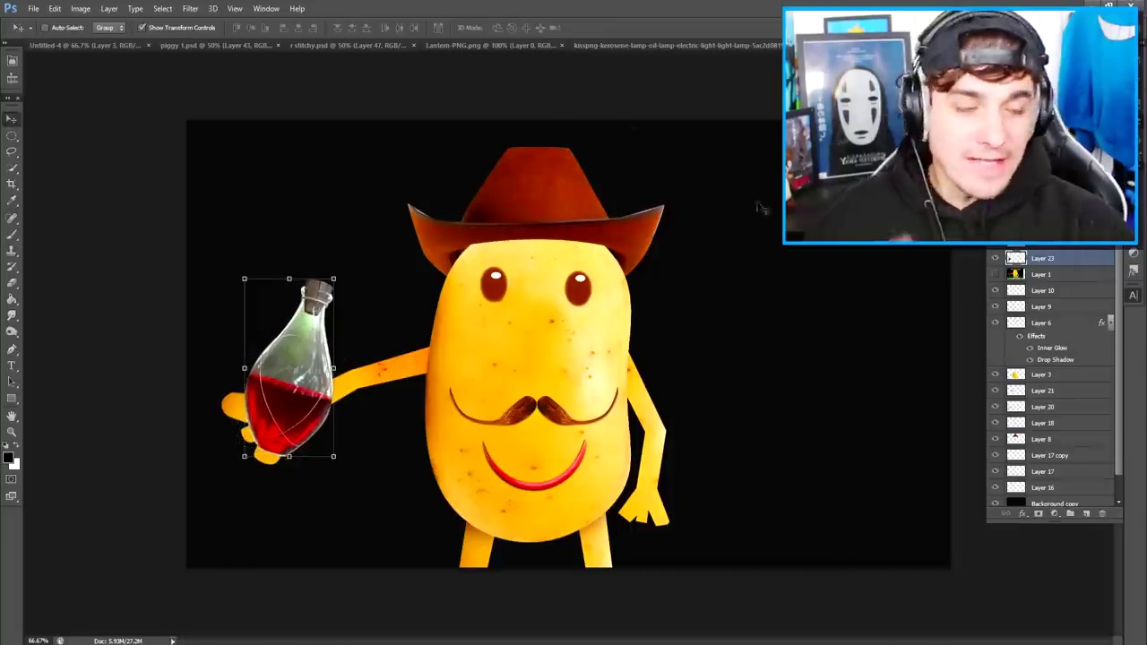
# Show the reference character's layer and move it sideways off the potato for comparison
pyautogui.click(1025, 273)
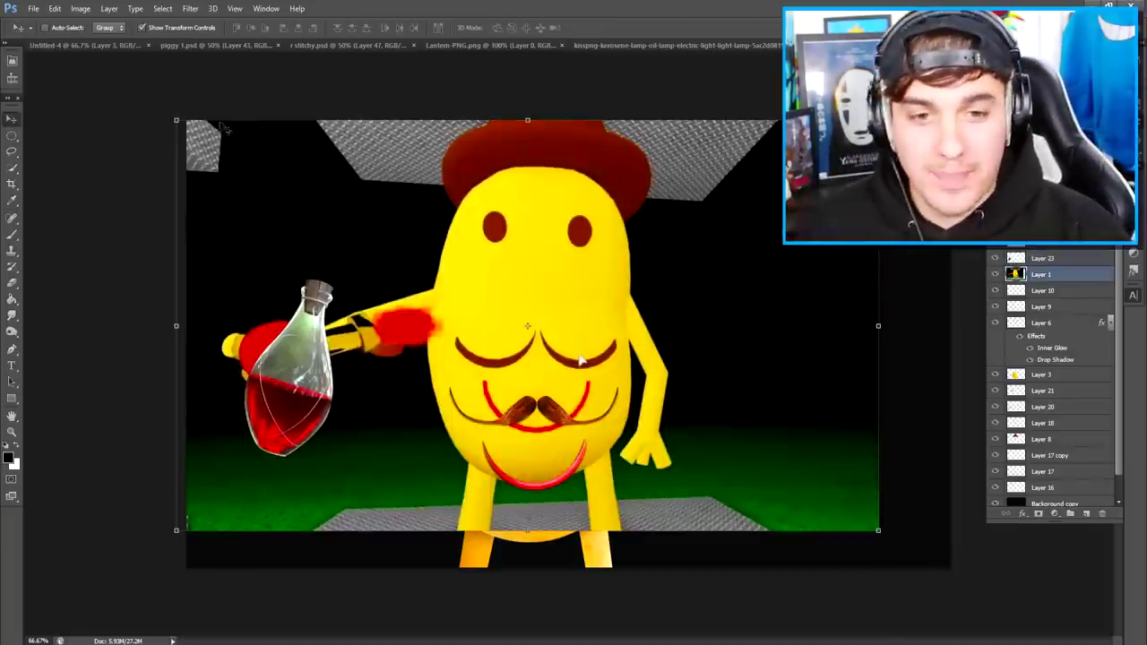
pyautogui.moveTo(580, 360); pyautogui.dragTo(862, 397)
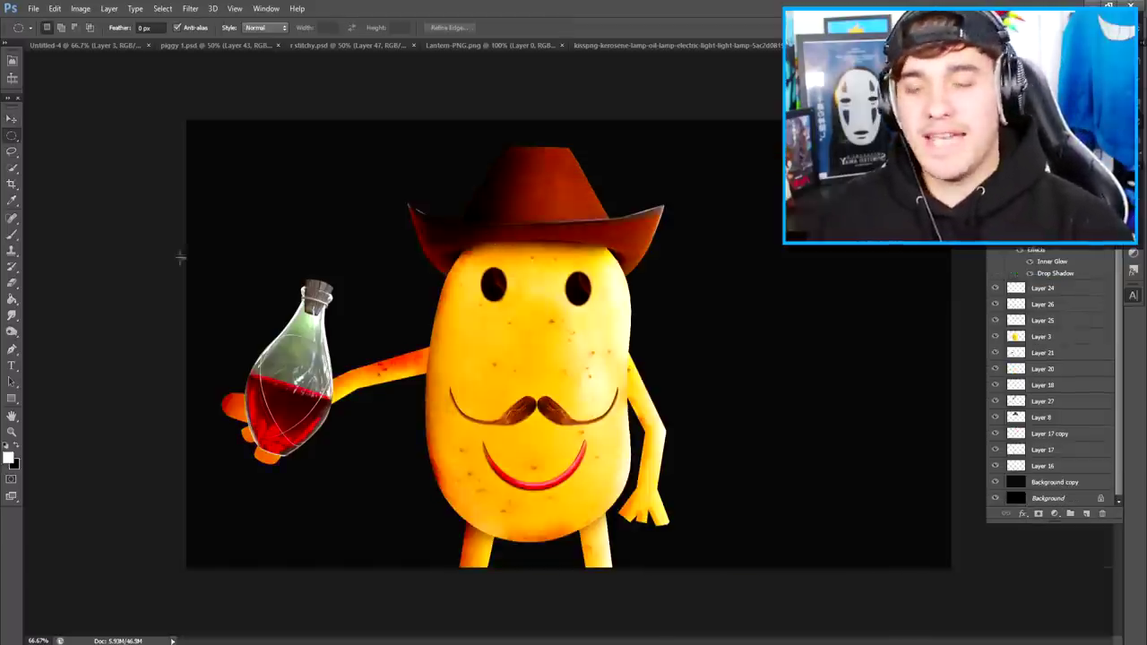
pyautogui.click(12, 431)
pyautogui.keyDown('alt'); pyautogui.click(296, 381); pyautogui.keyUp('alt')
pyautogui.keyDown('alt'); pyautogui.click(295, 381); pyautogui.keyUp('alt')
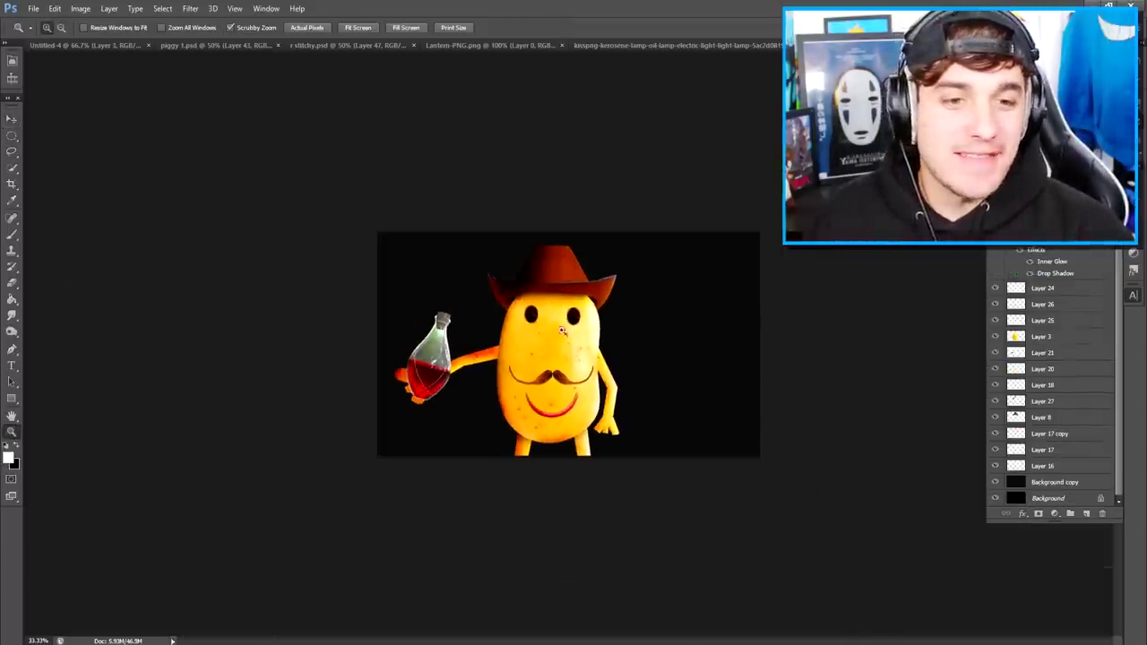
pyautogui.click(543, 385)
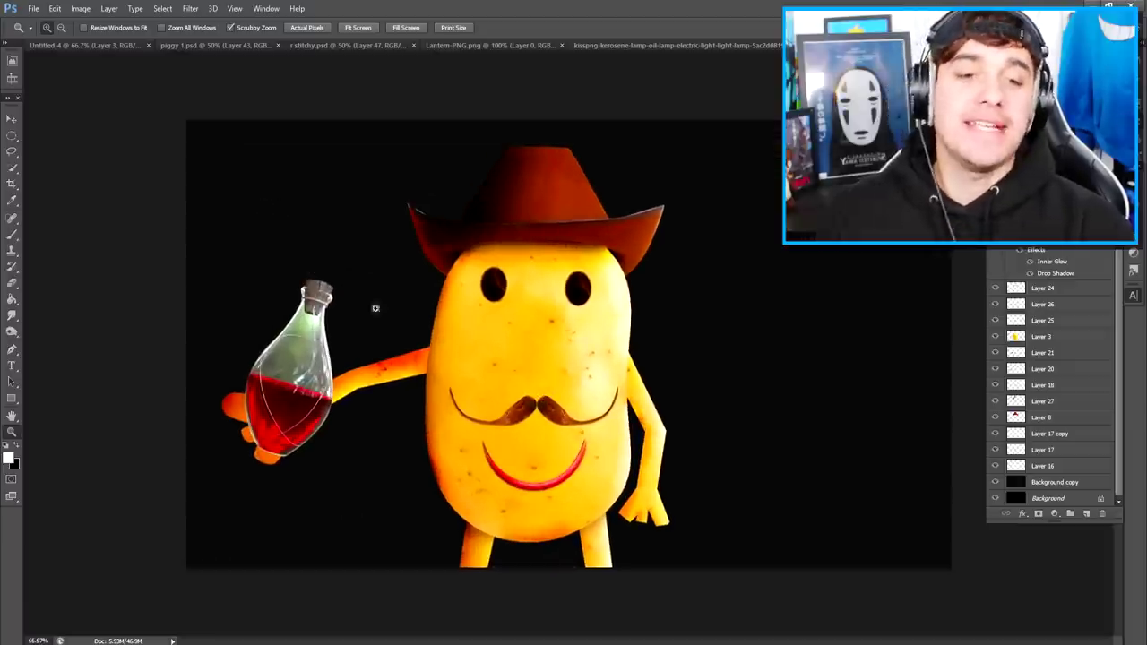